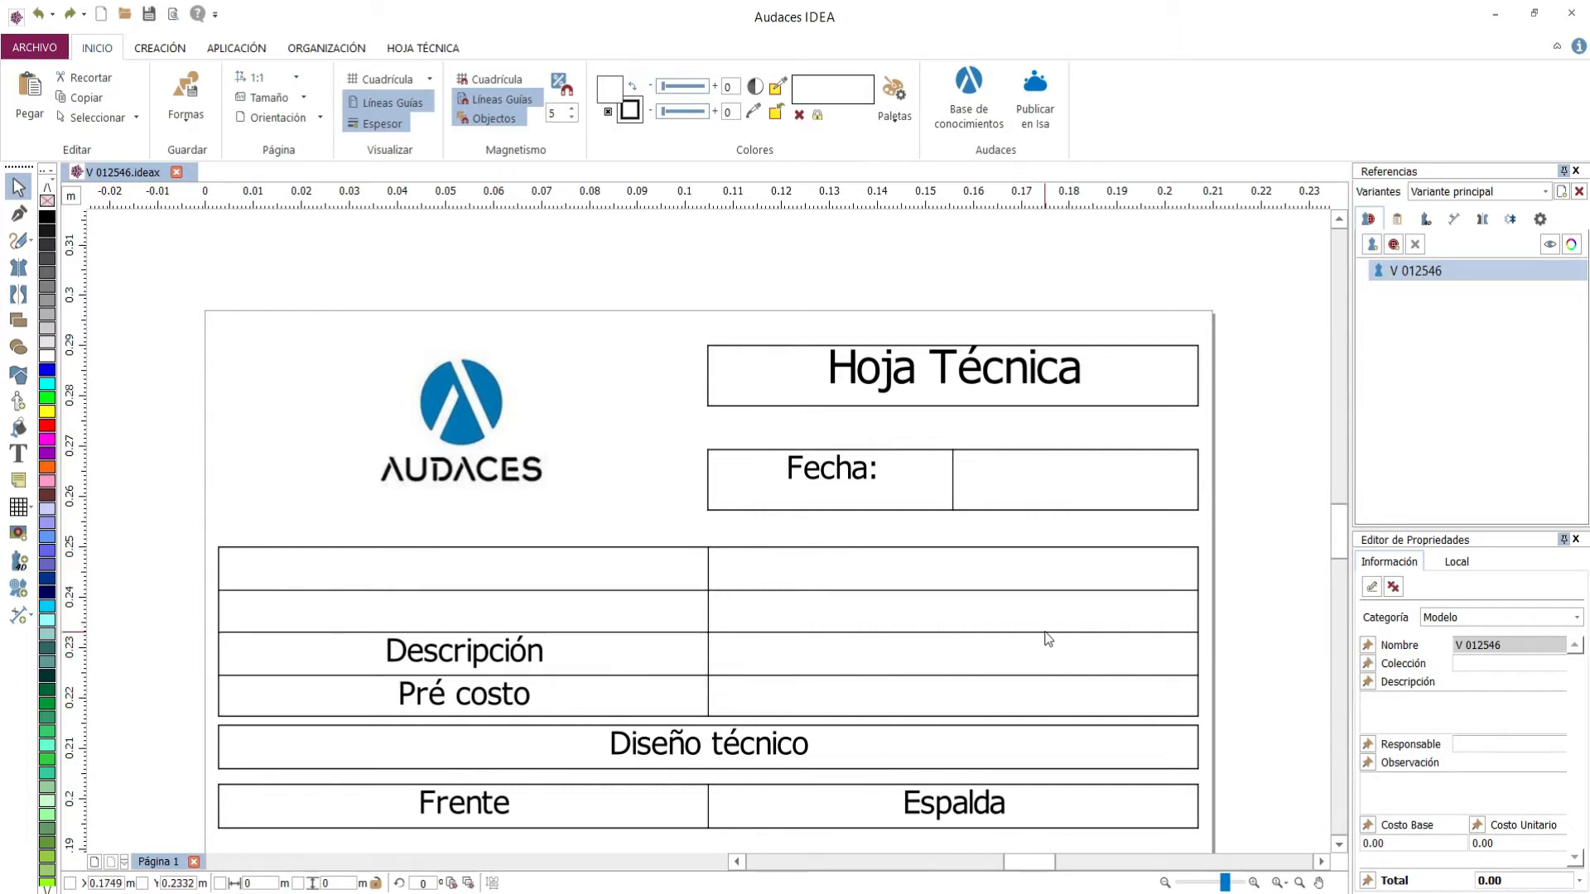
Pin the model's Descripción and Total properties into the empty value cells of the Descripción and Pré costo rows.
click(900, 683)
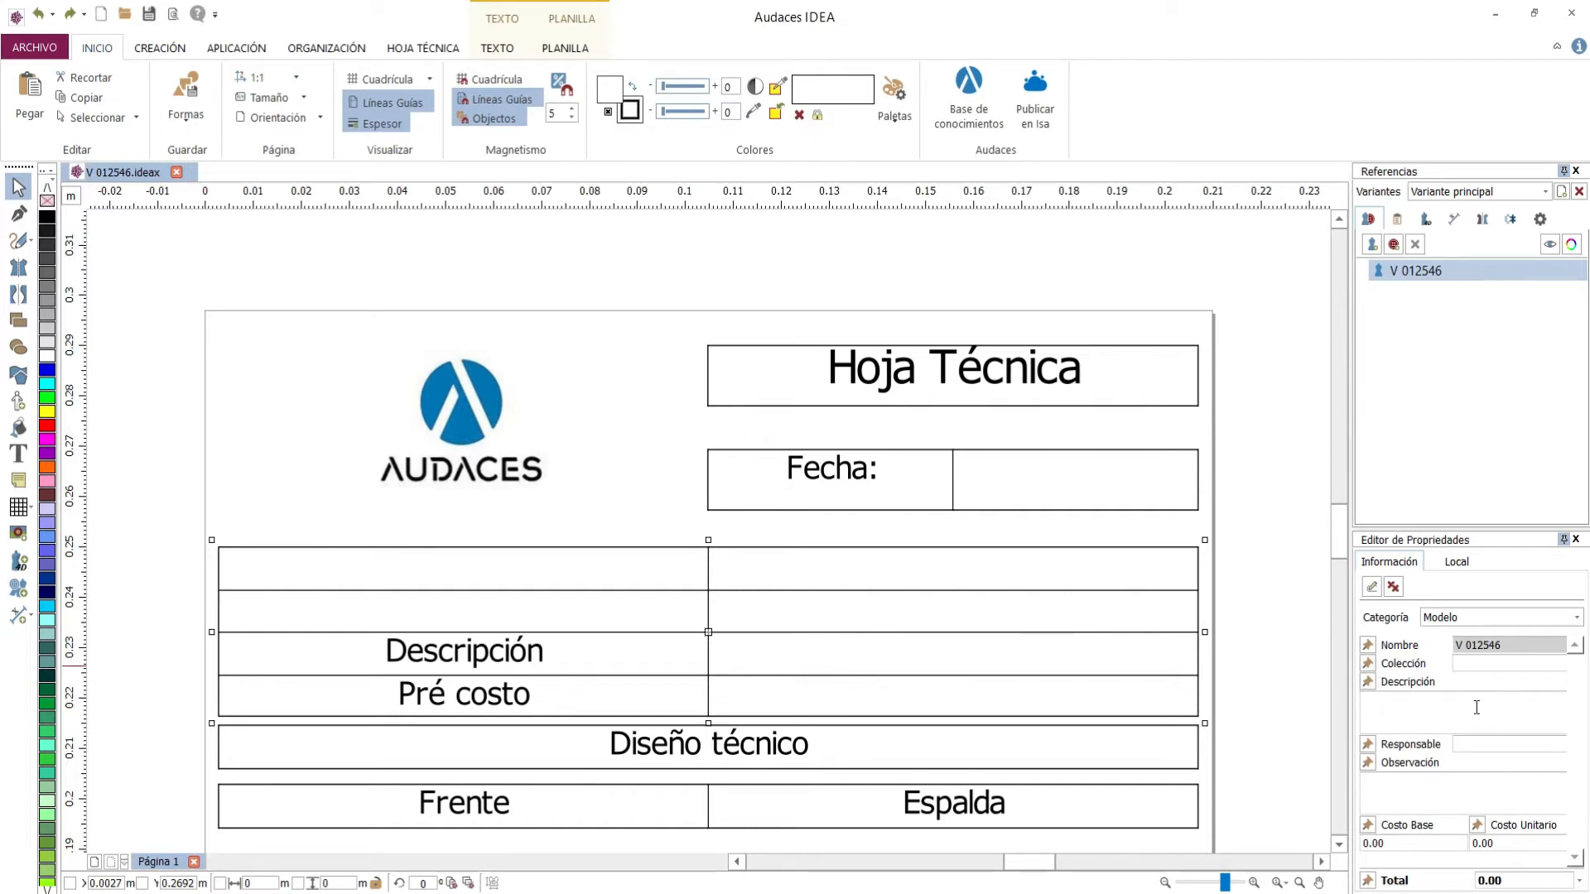
click(1365, 684)
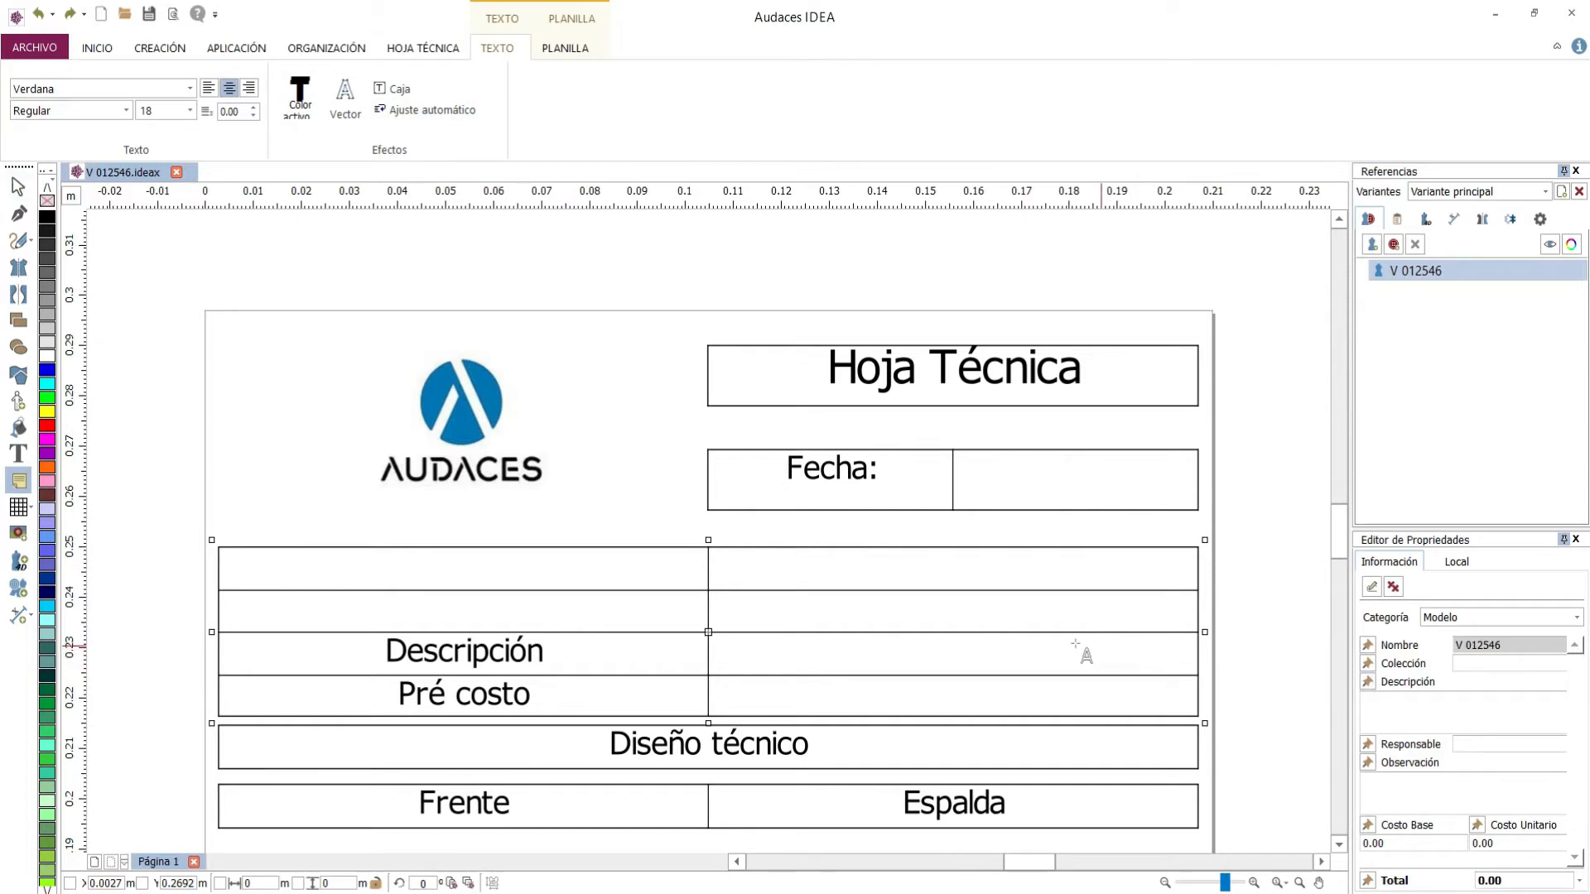
click(788, 659)
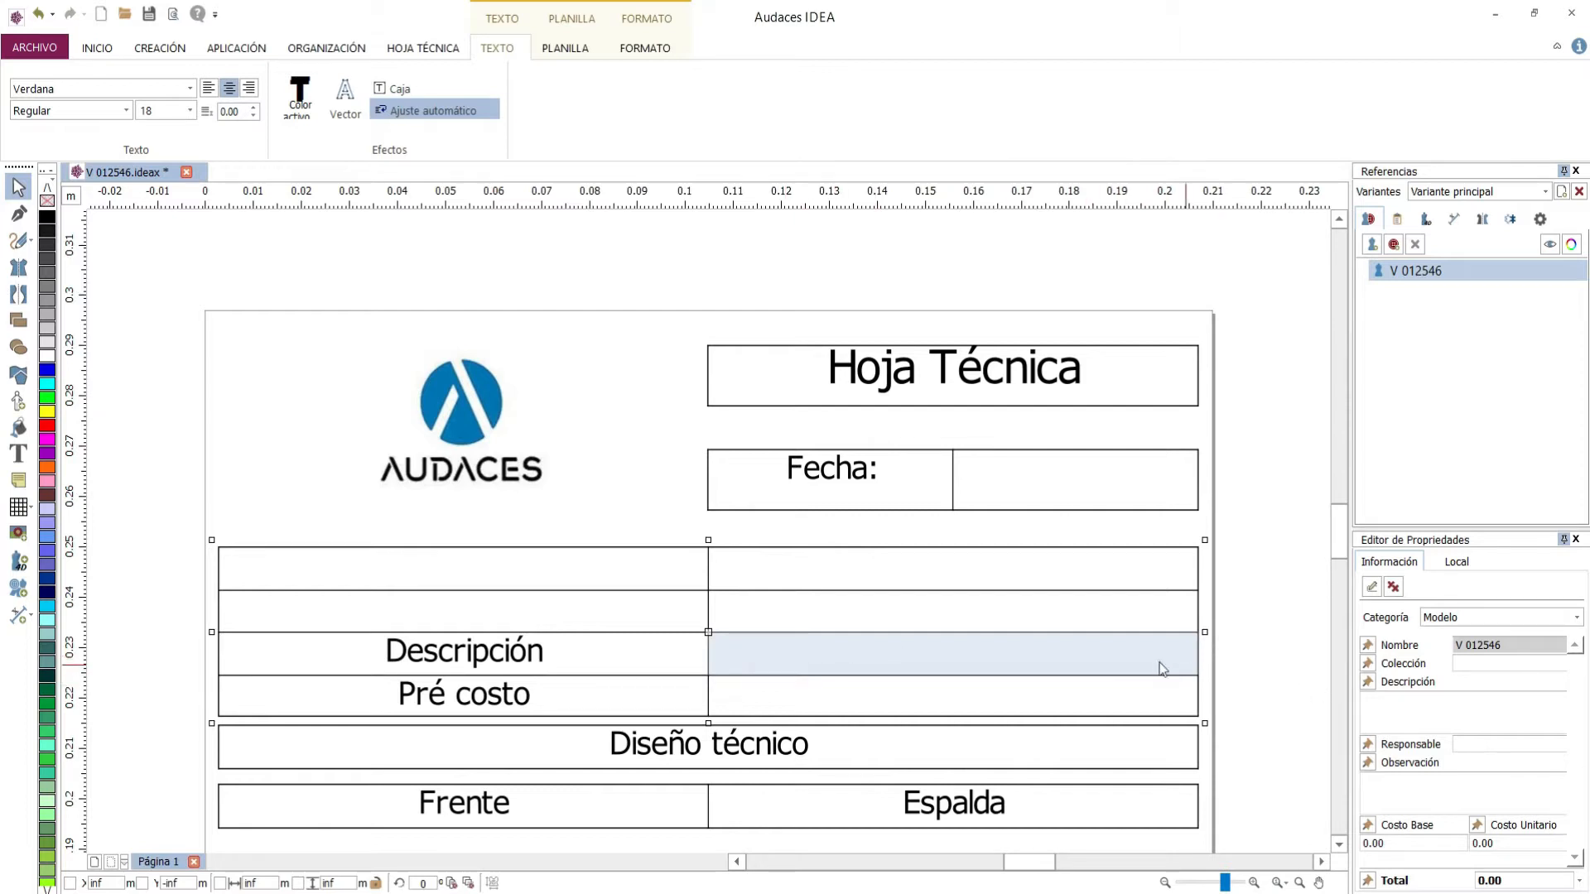
click(1365, 882)
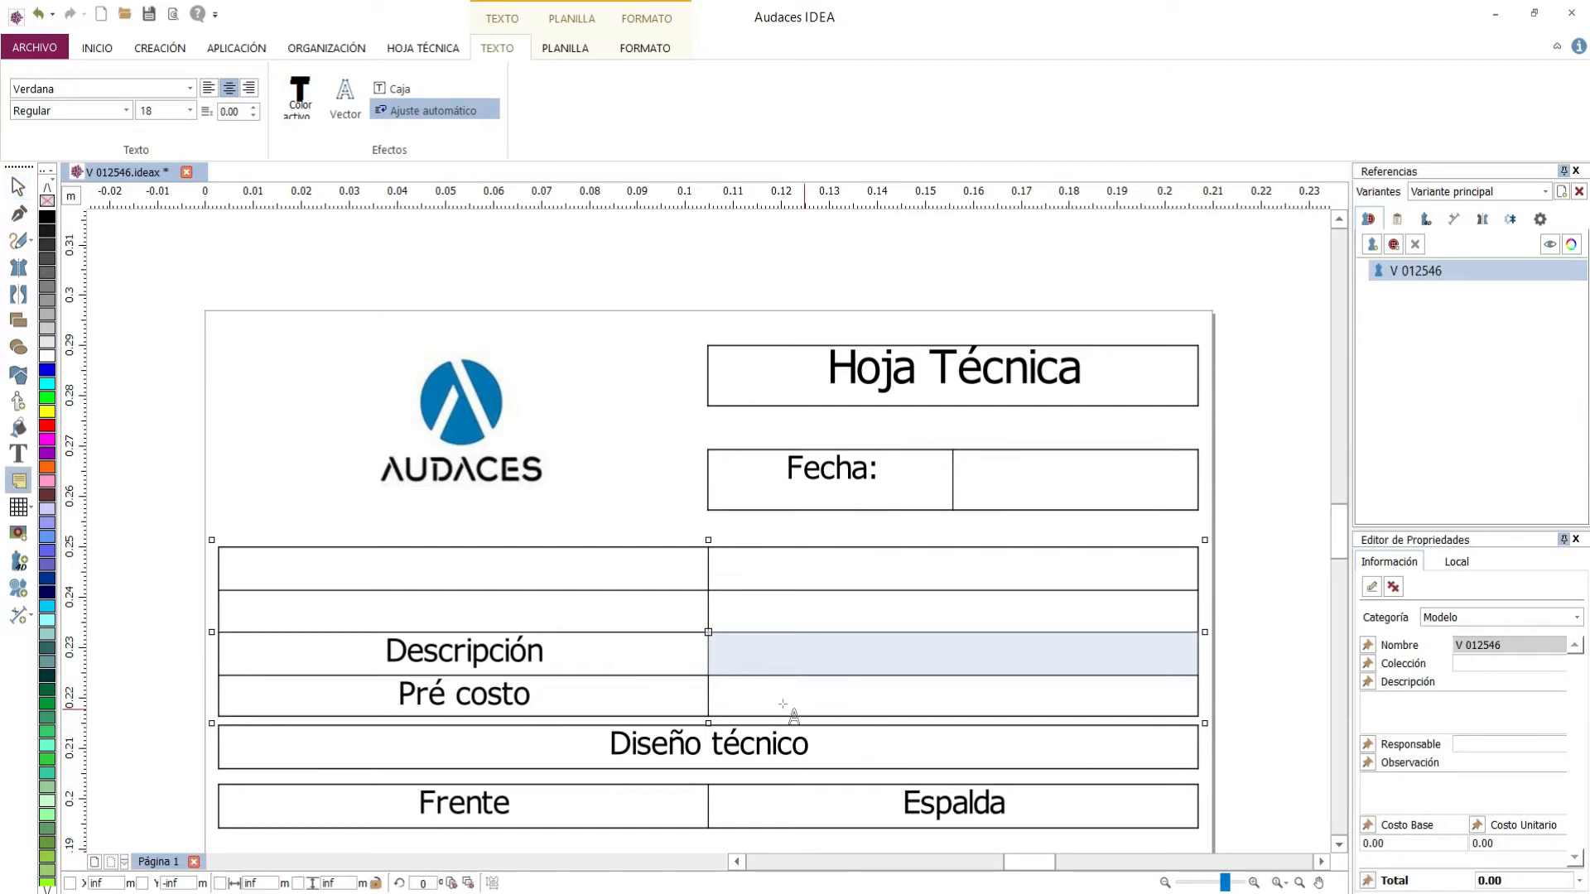
click(740, 703)
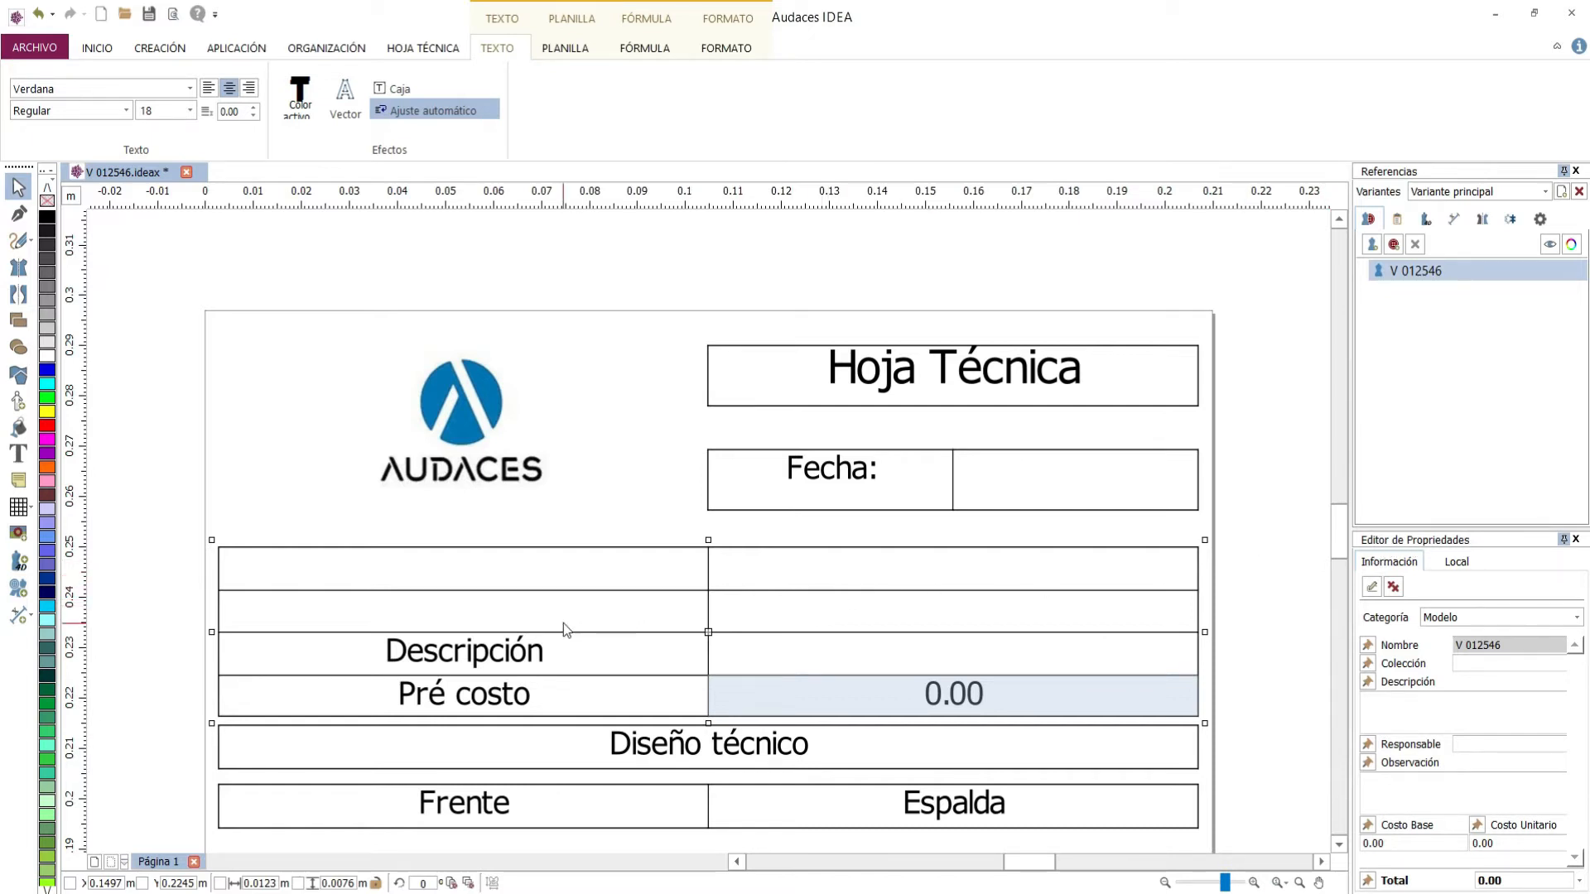
Pin the Colección property into the second row's value cell and the Nombre property into the first row's value cell.
click(654, 621)
click(796, 609)
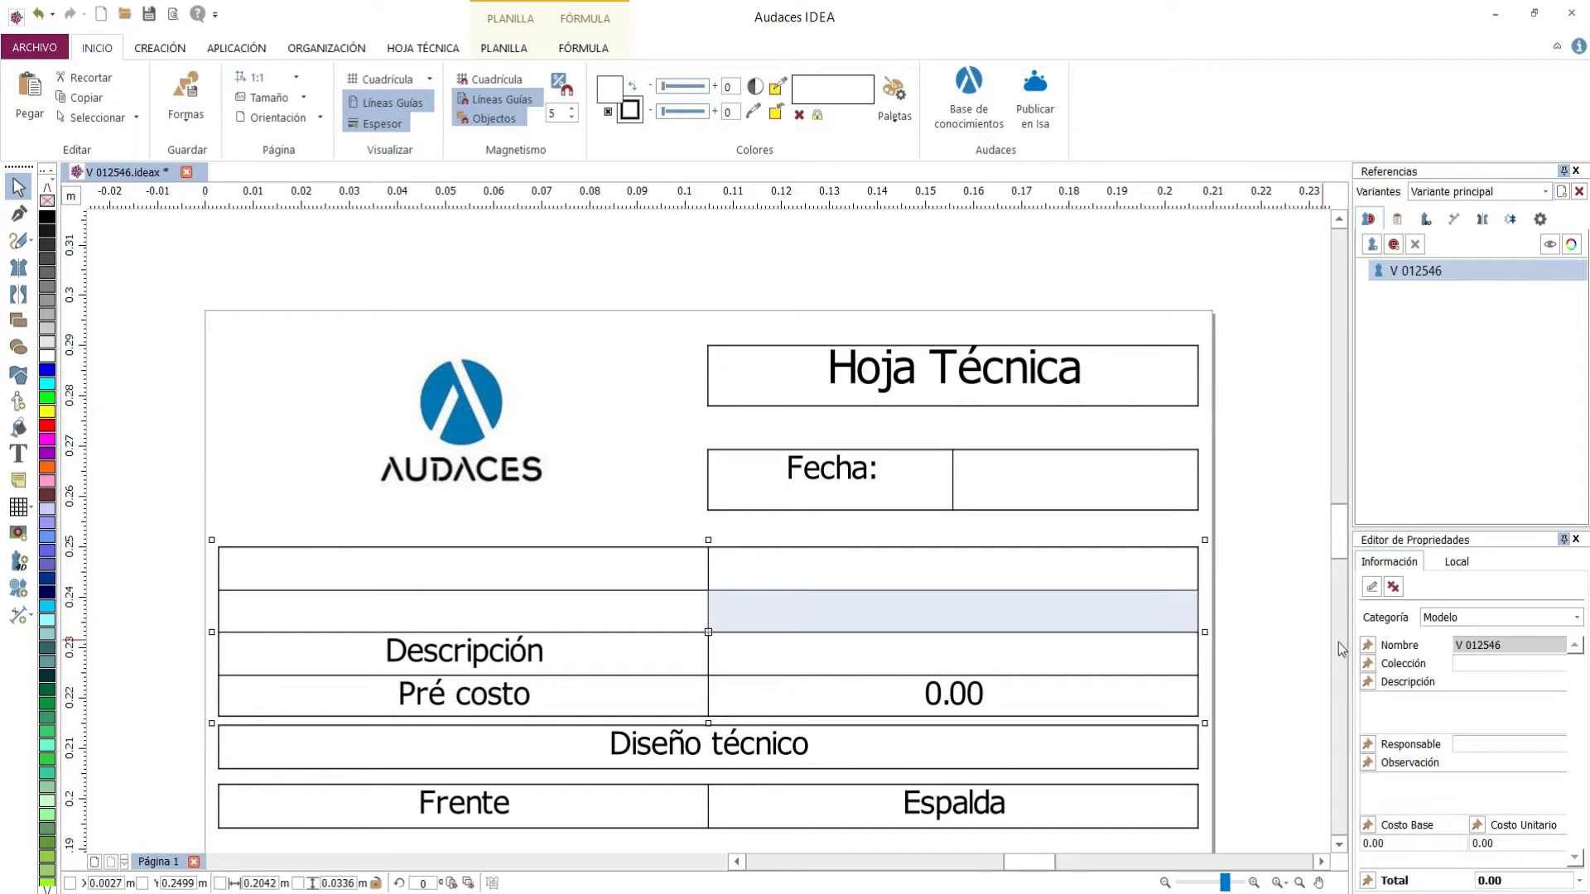
click(1366, 664)
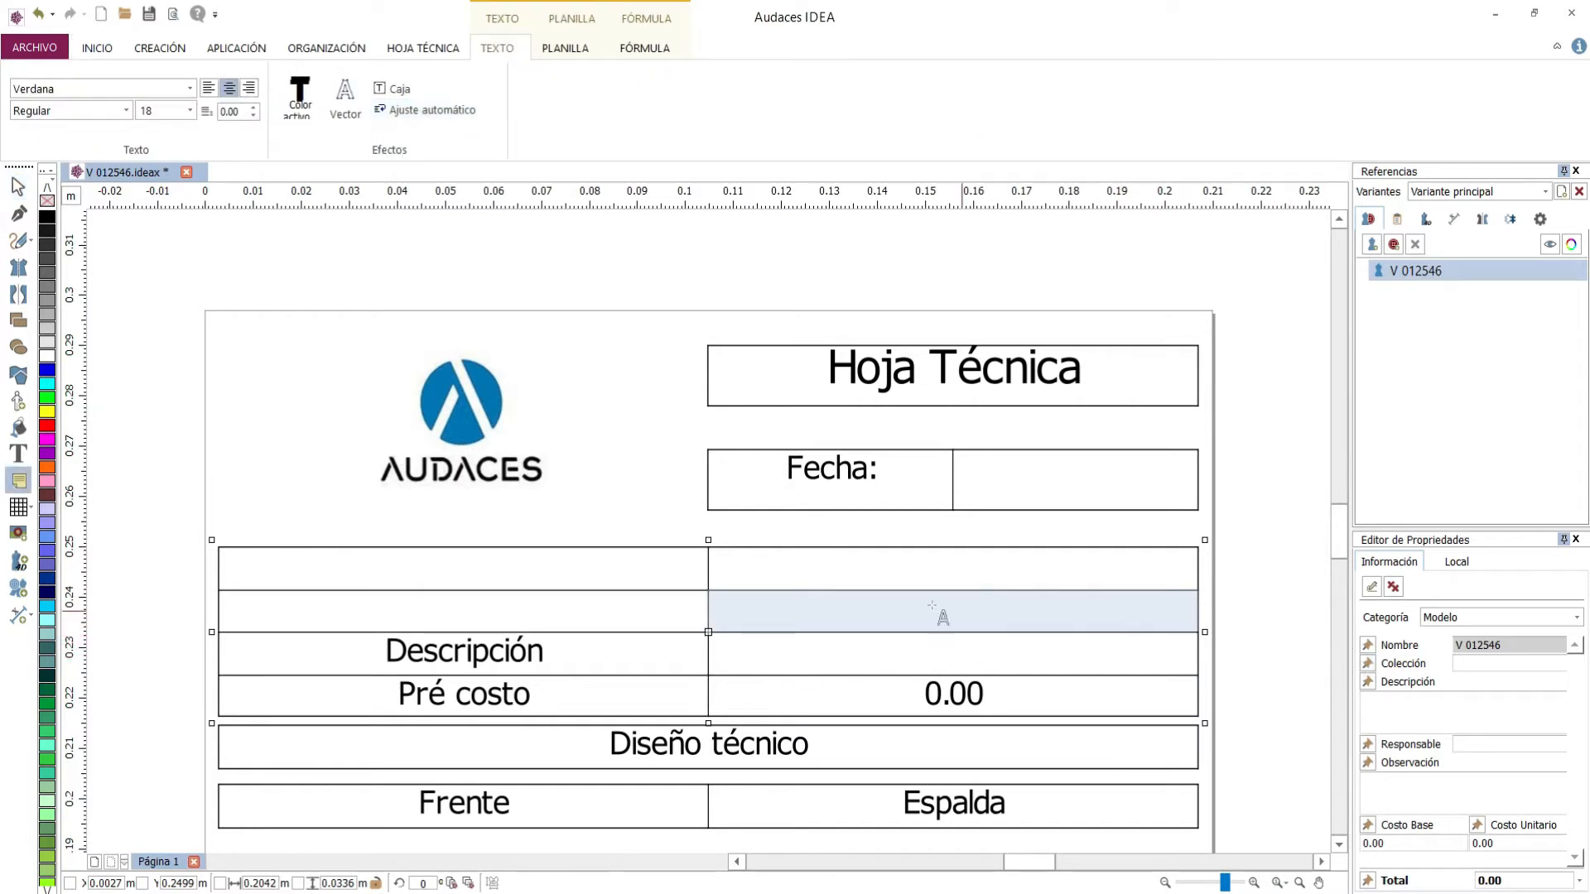
click(824, 620)
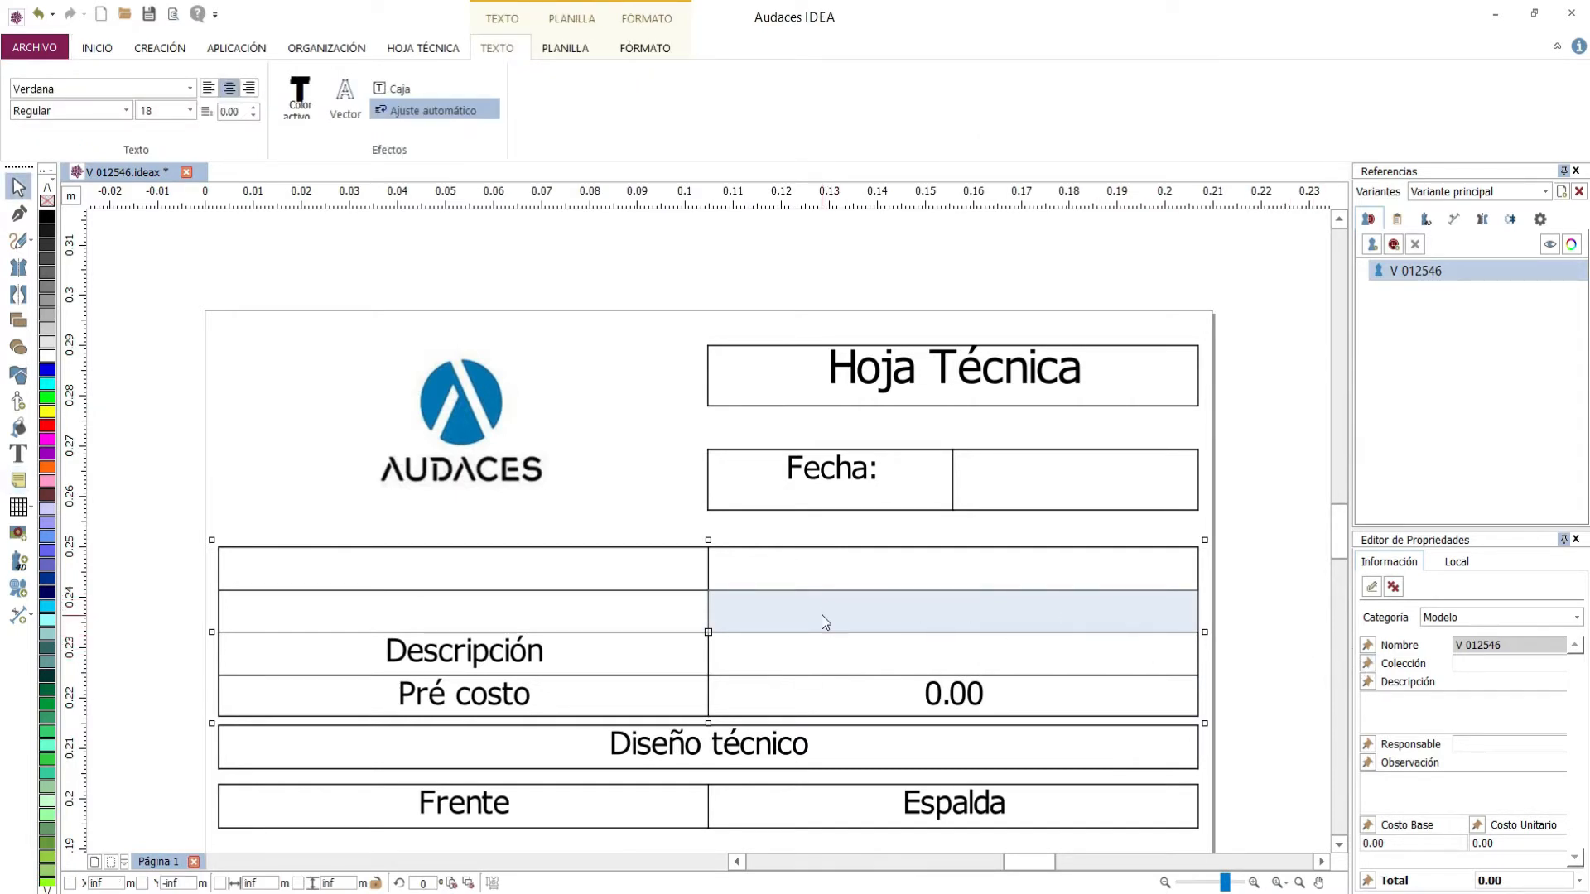
click(1368, 647)
click(795, 566)
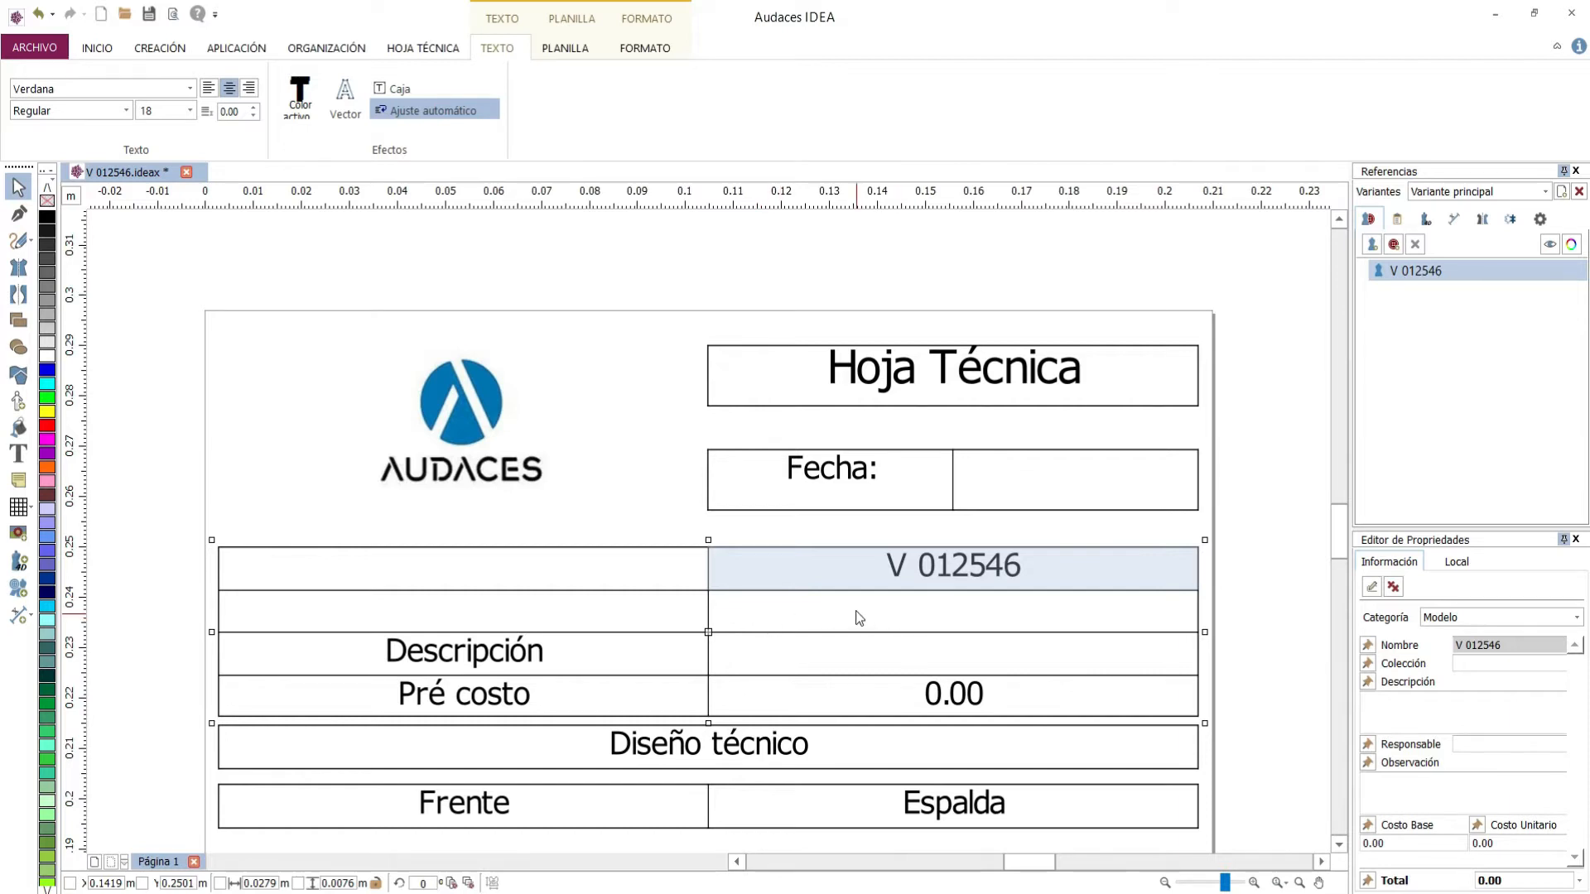
Display the pins behind the table's value cells to check the linked properties, and hide them again.
click(556, 47)
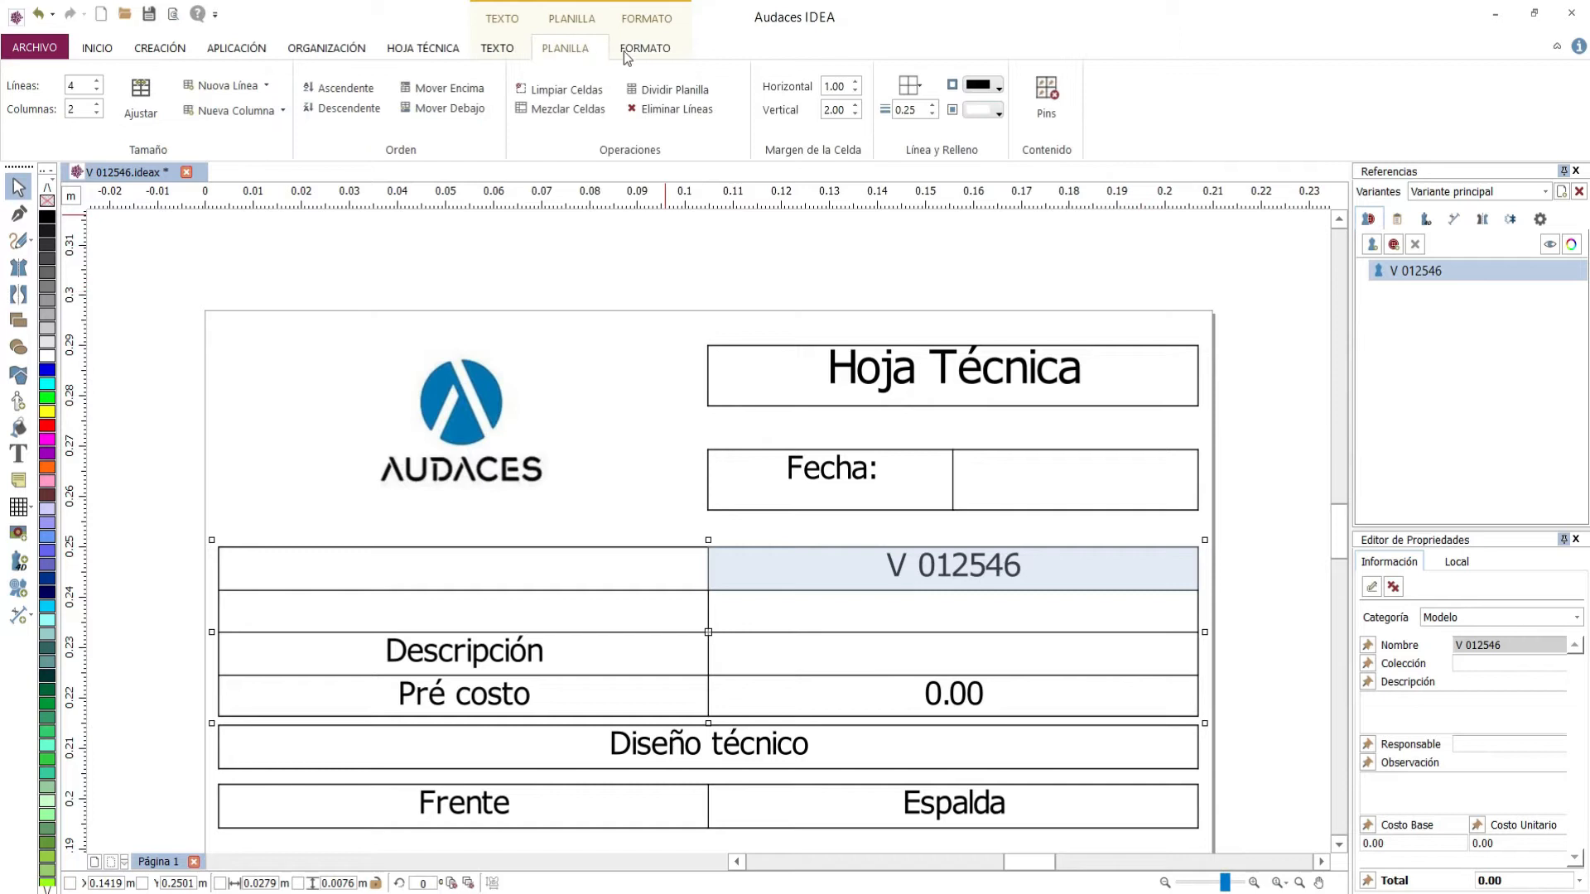
click(1047, 95)
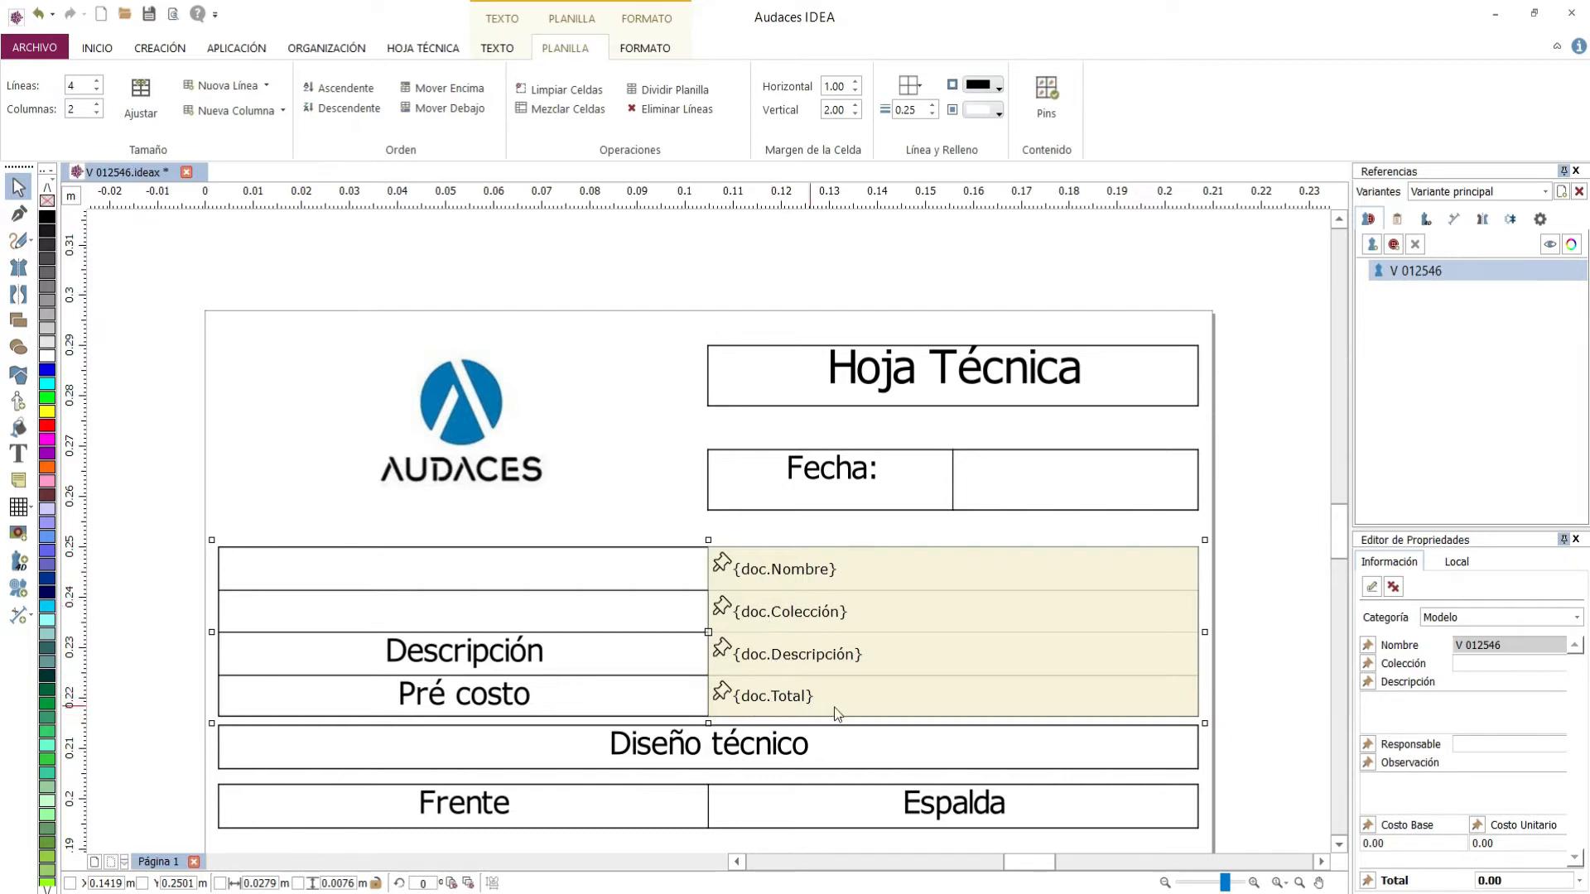
click(1048, 93)
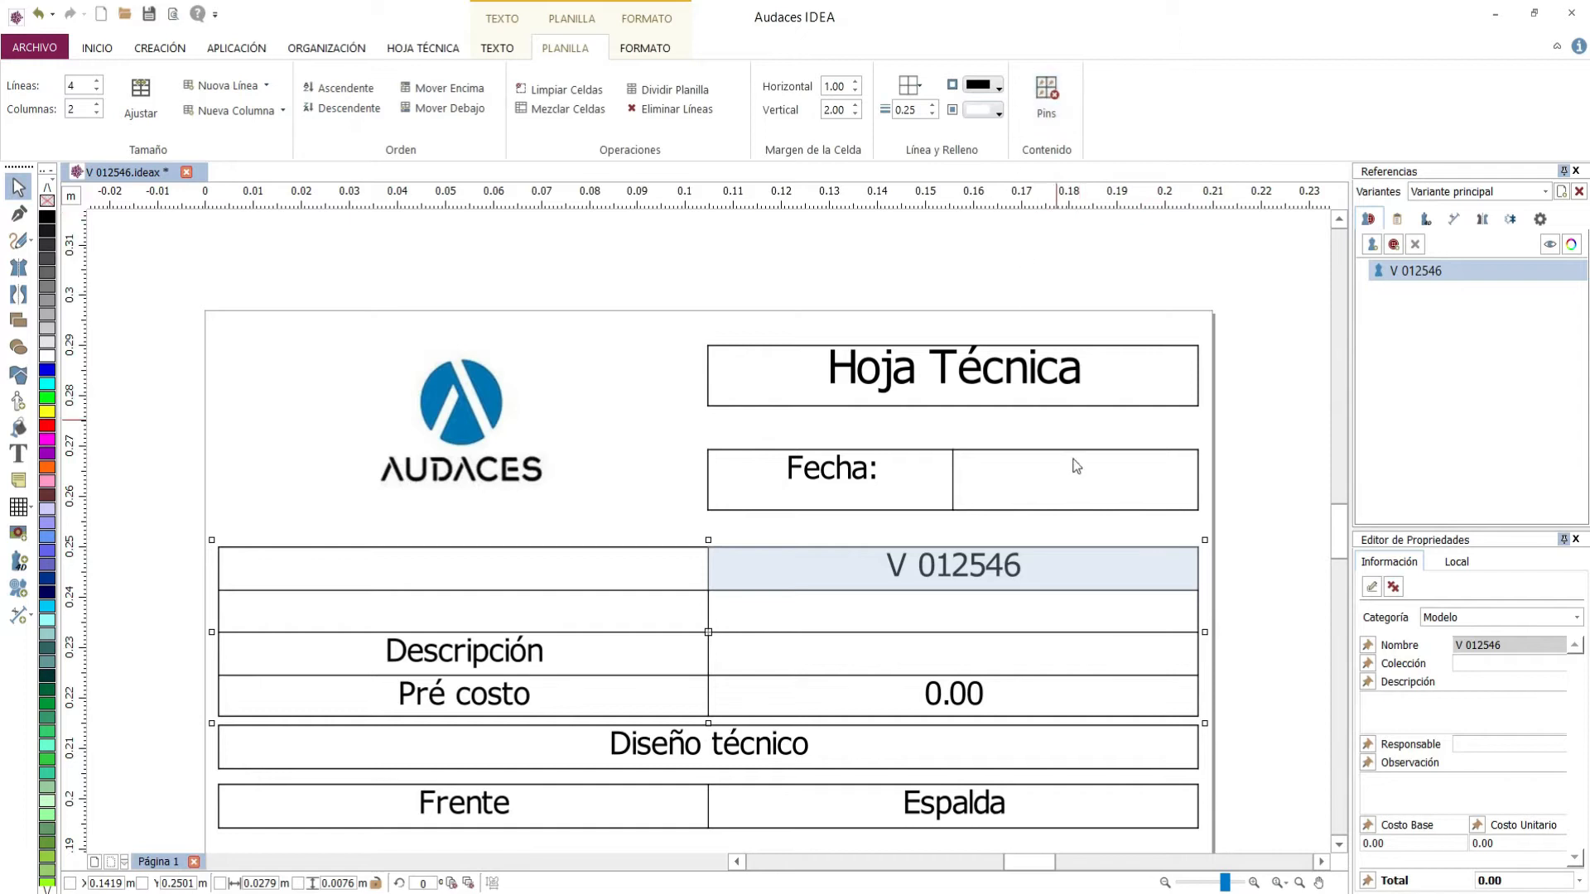
Set the model's Colección property to "verano 2020".
click(1075, 620)
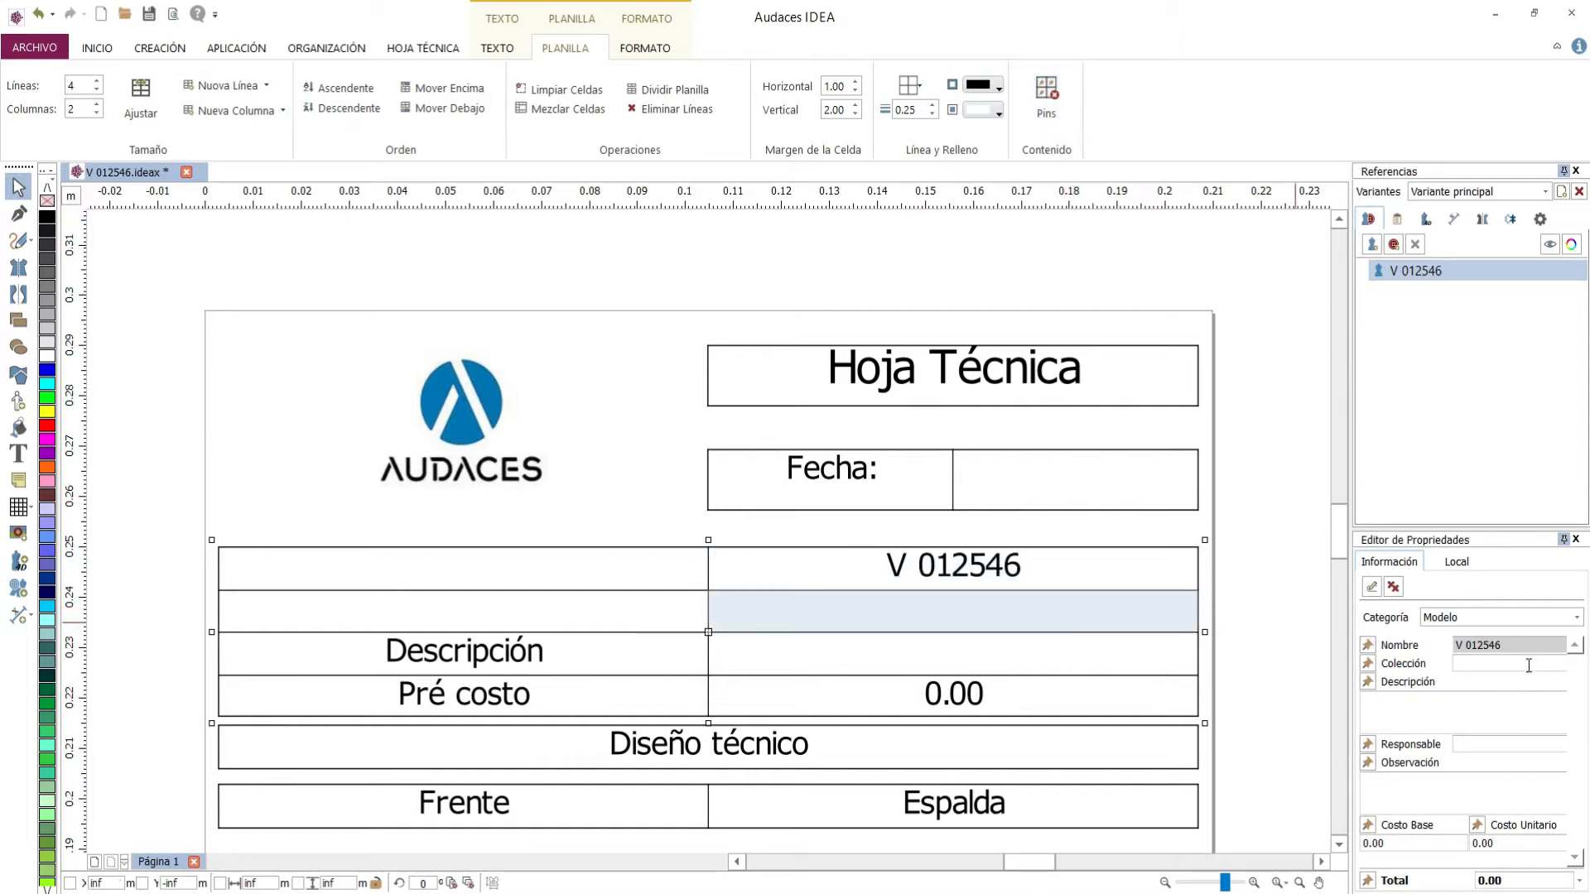
click(1468, 663)
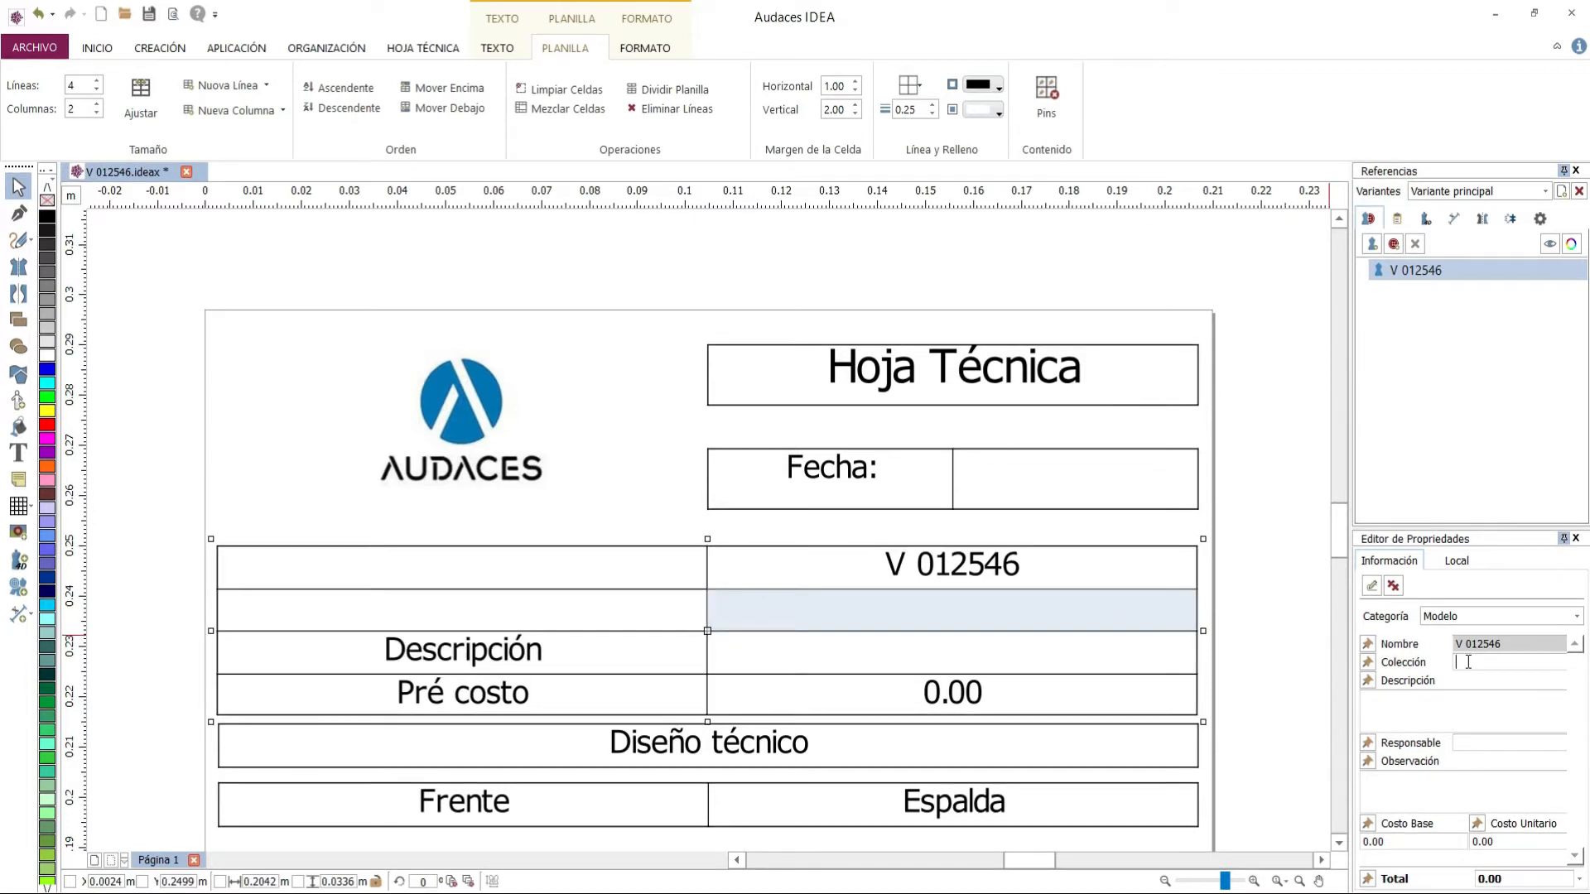
text(verano 2020)
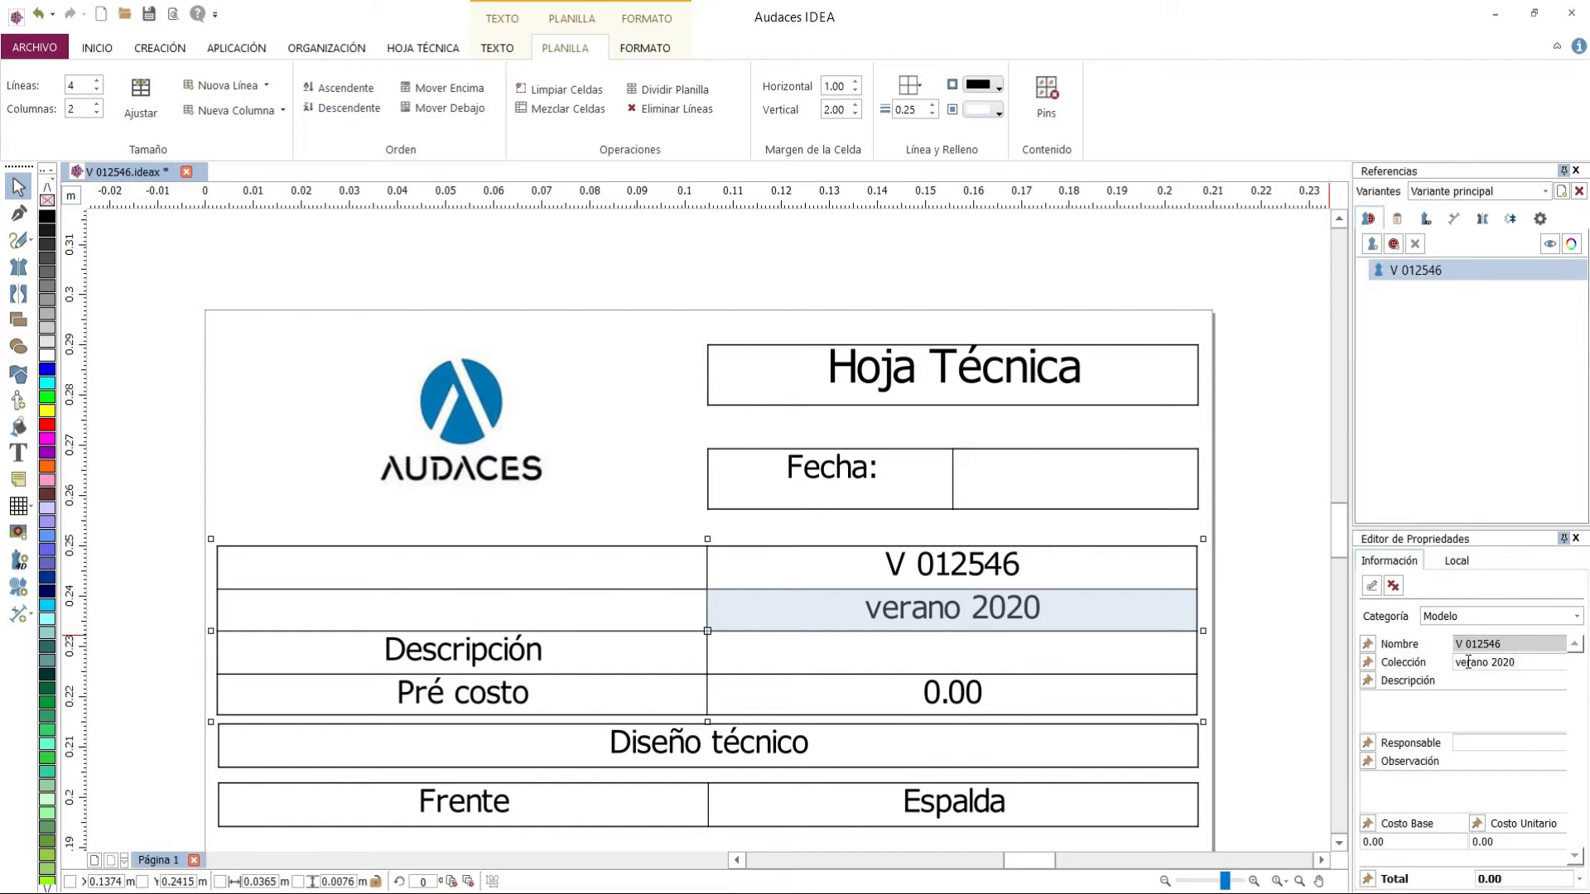
Label the table's second row "Colección" and its first row "Modelo" in the left column.
double_click(614, 611)
text(Colección)
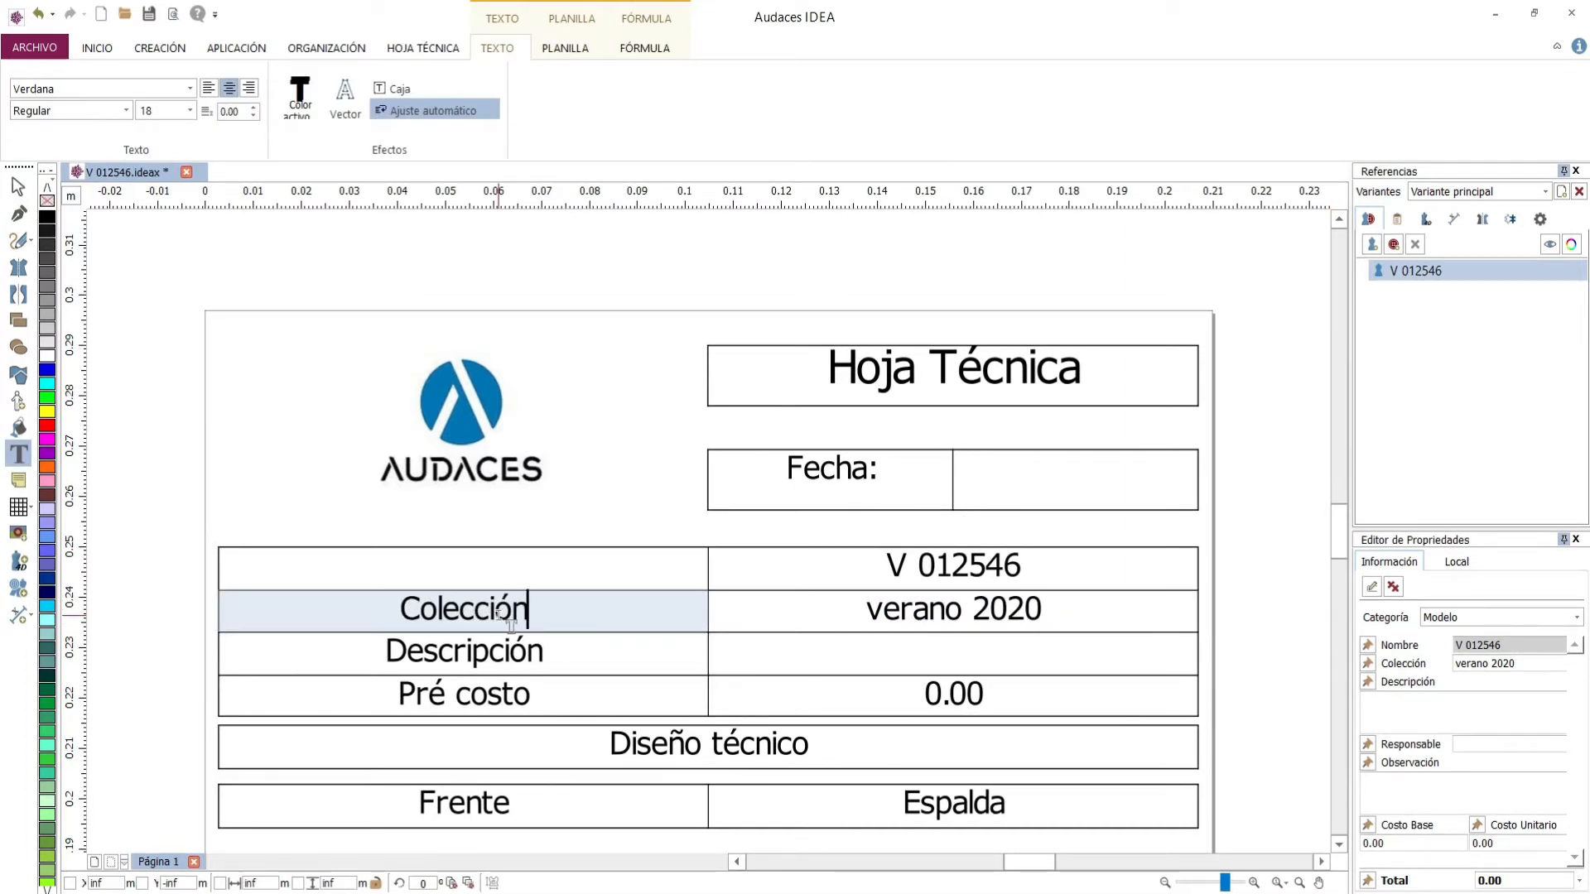
double_click(527, 571)
text(Modelo)
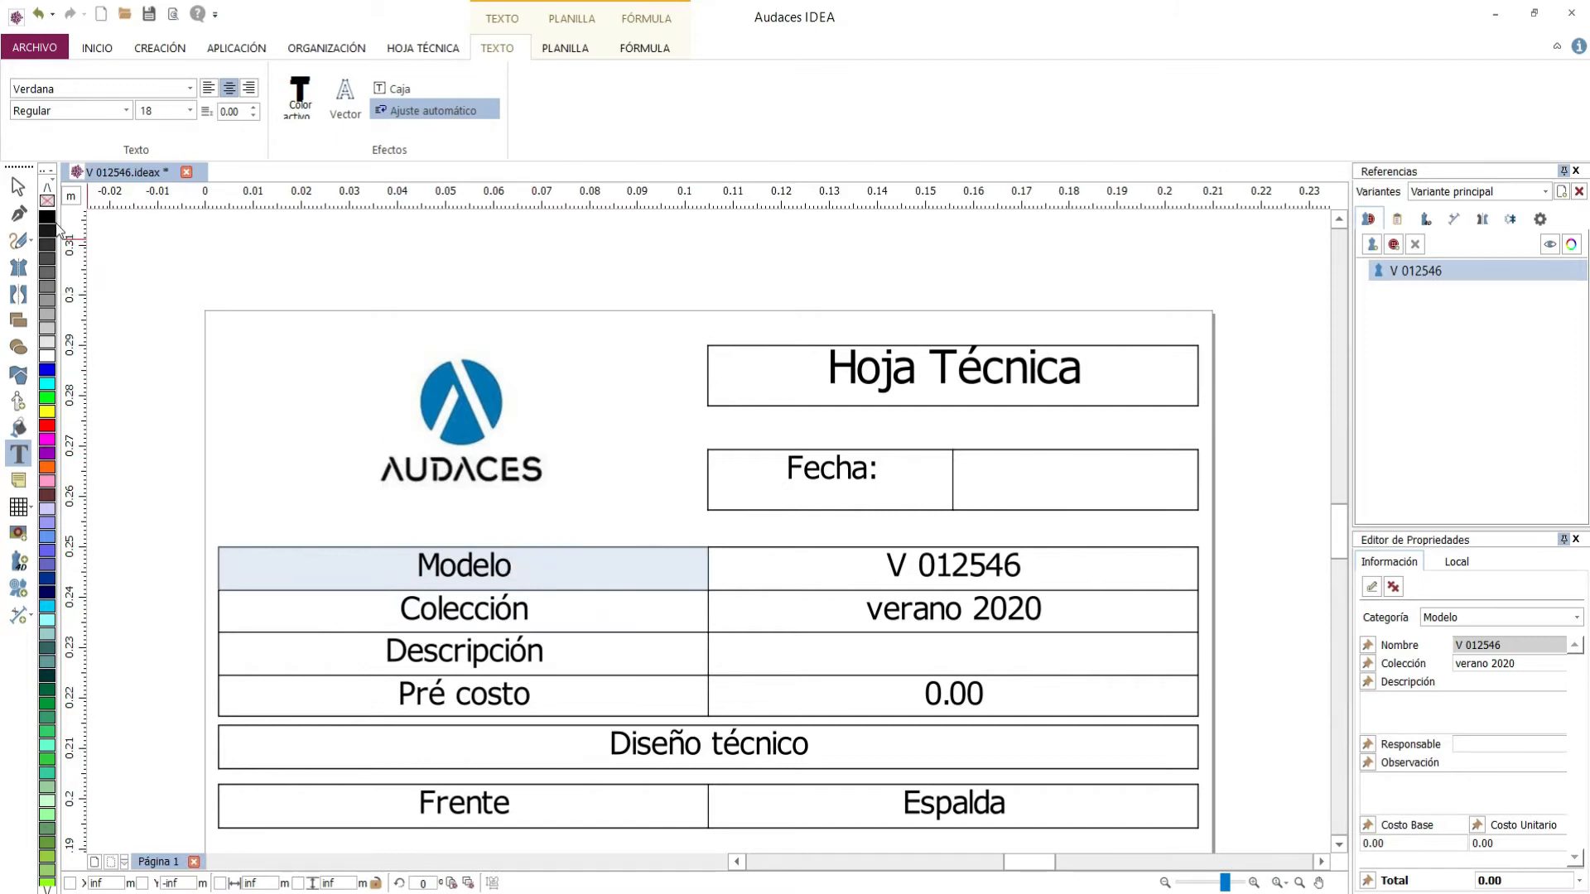
click(19, 191)
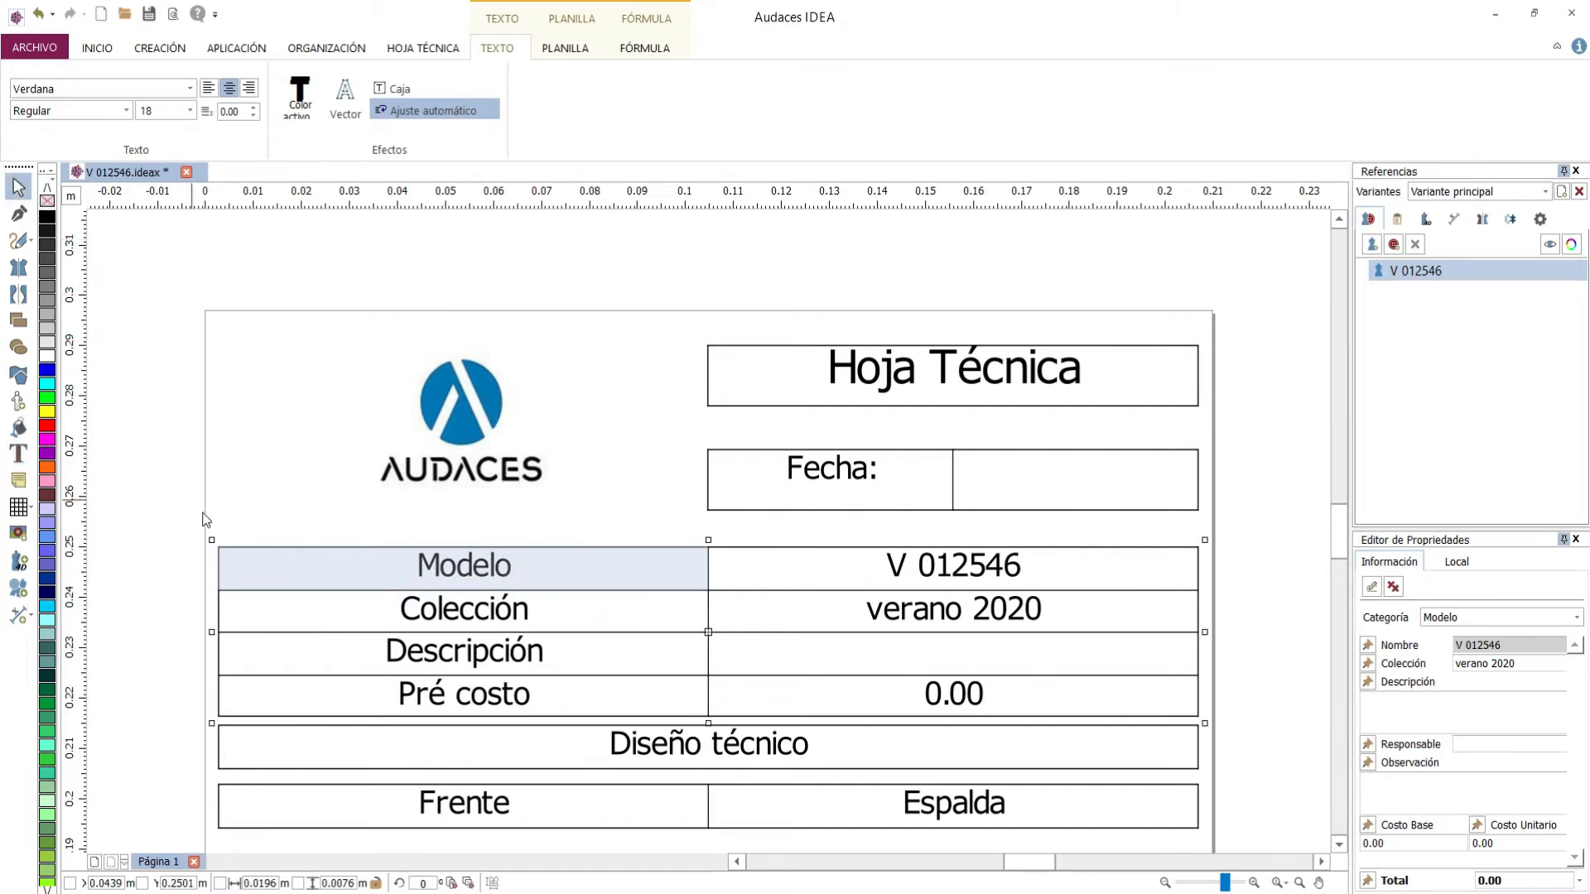
click(232, 464)
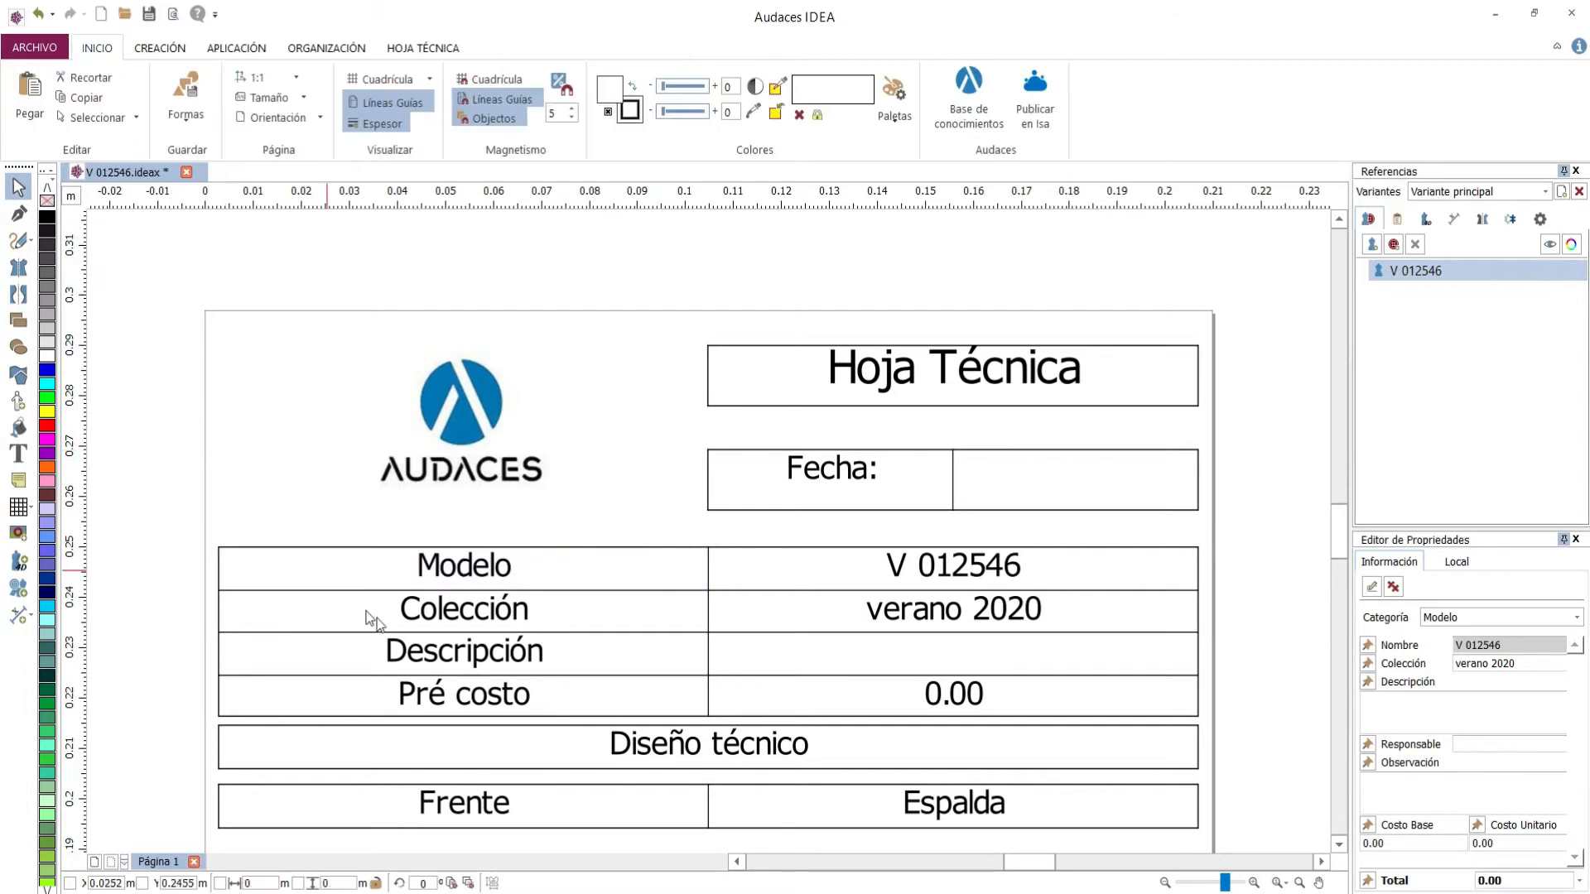
Lock the model data table and try to move it on the page.
click(694, 644)
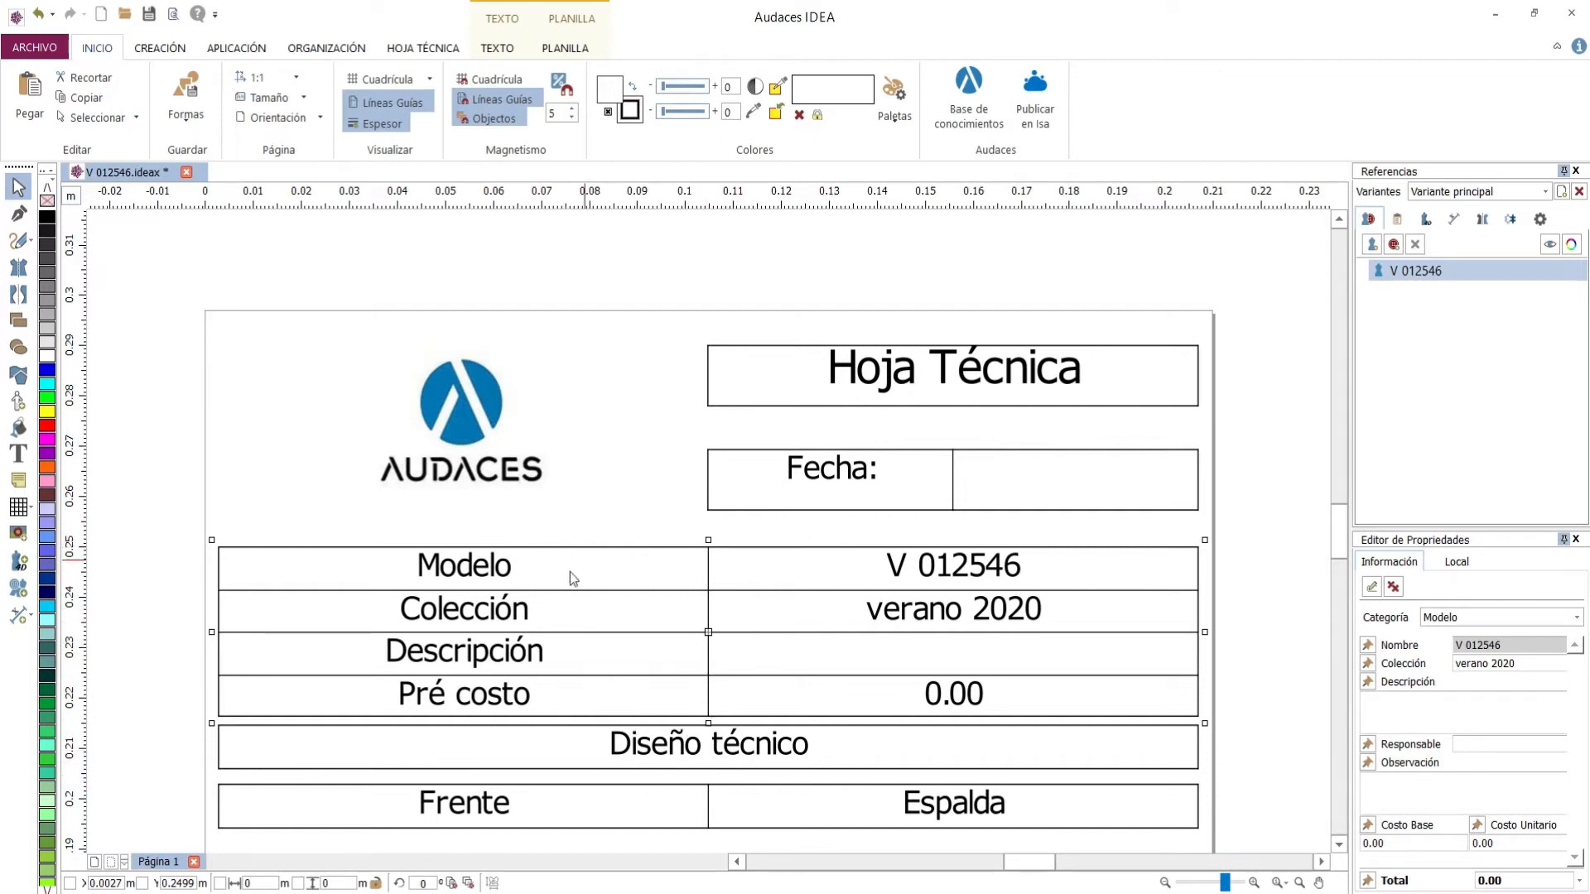
right_click(787, 628)
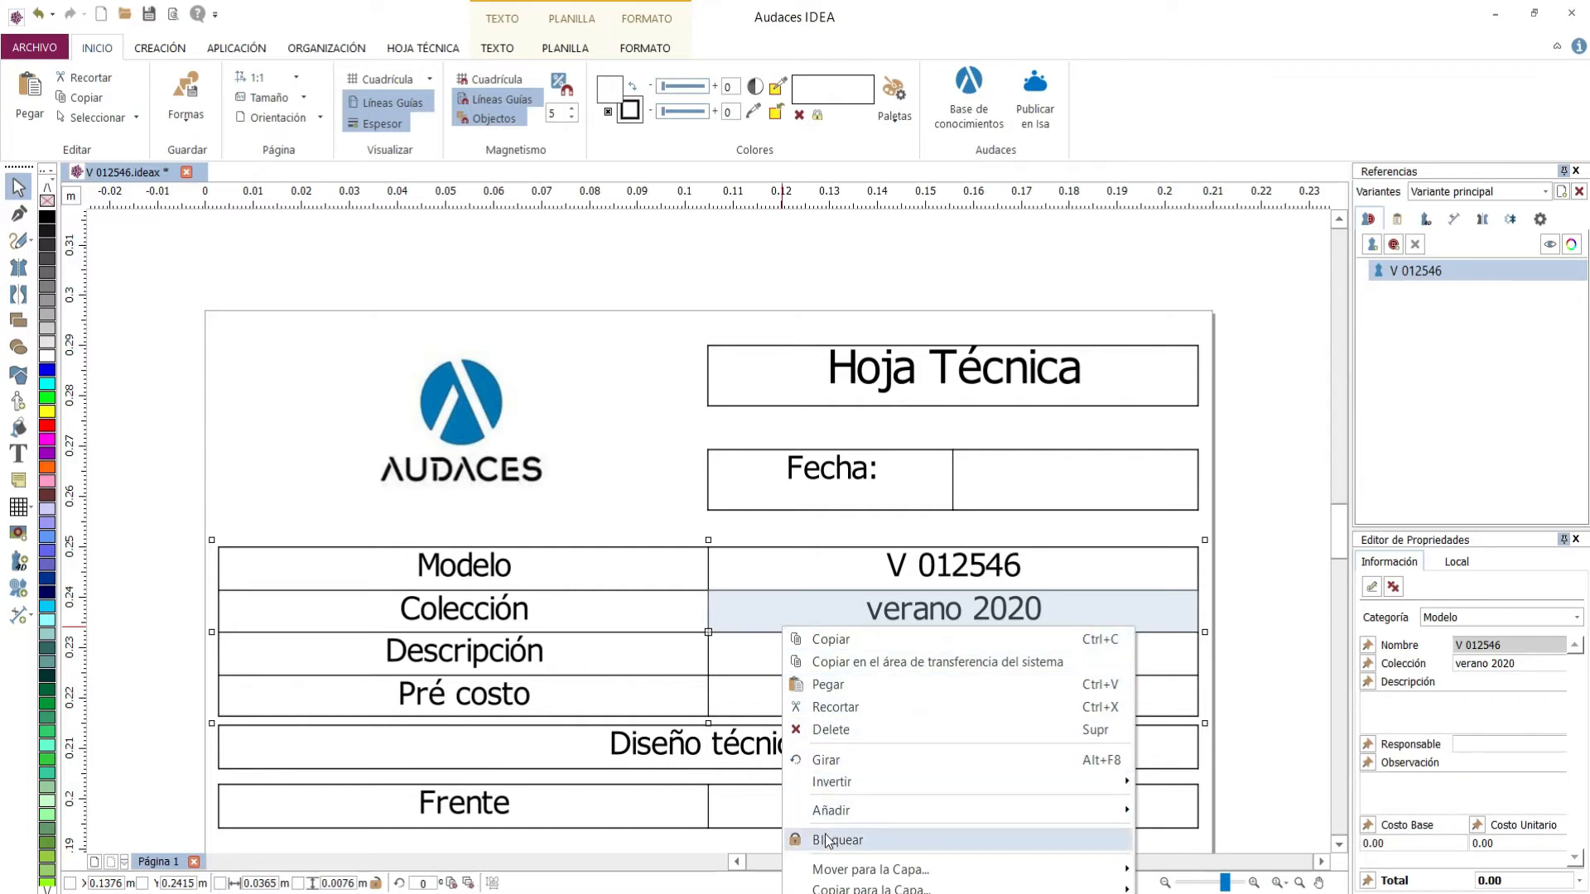
click(874, 841)
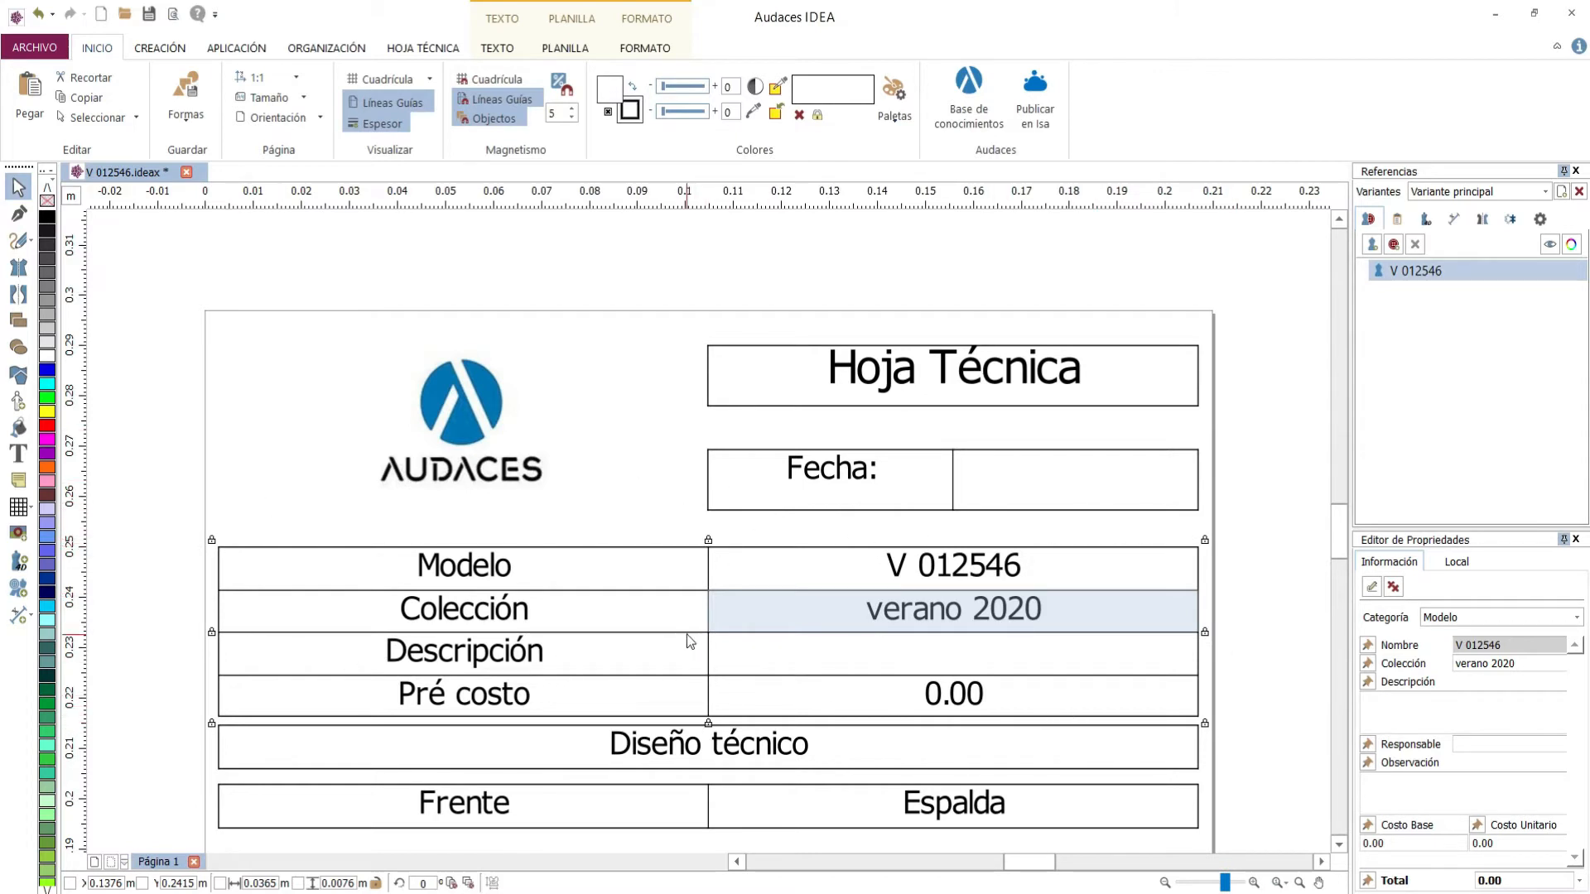
drag(675, 638, 535, 365)
drag(273, 615, 1265, 529)
drag(689, 662, 645, 439)
click(645, 440)
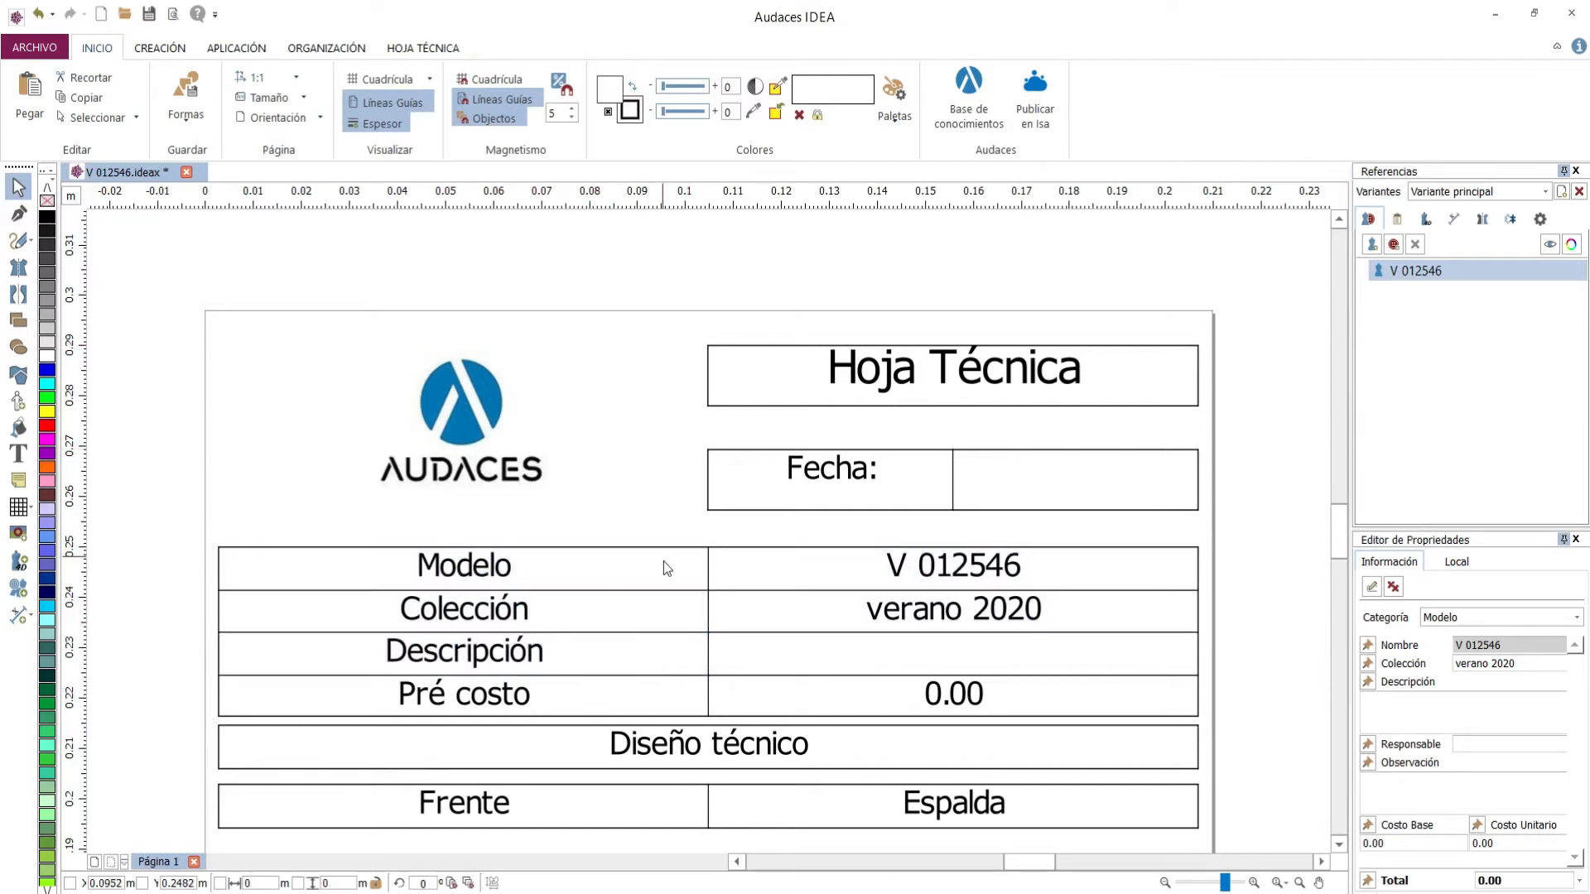
Unlock the model data table and shift it very slightly to the left.
right_click(677, 609)
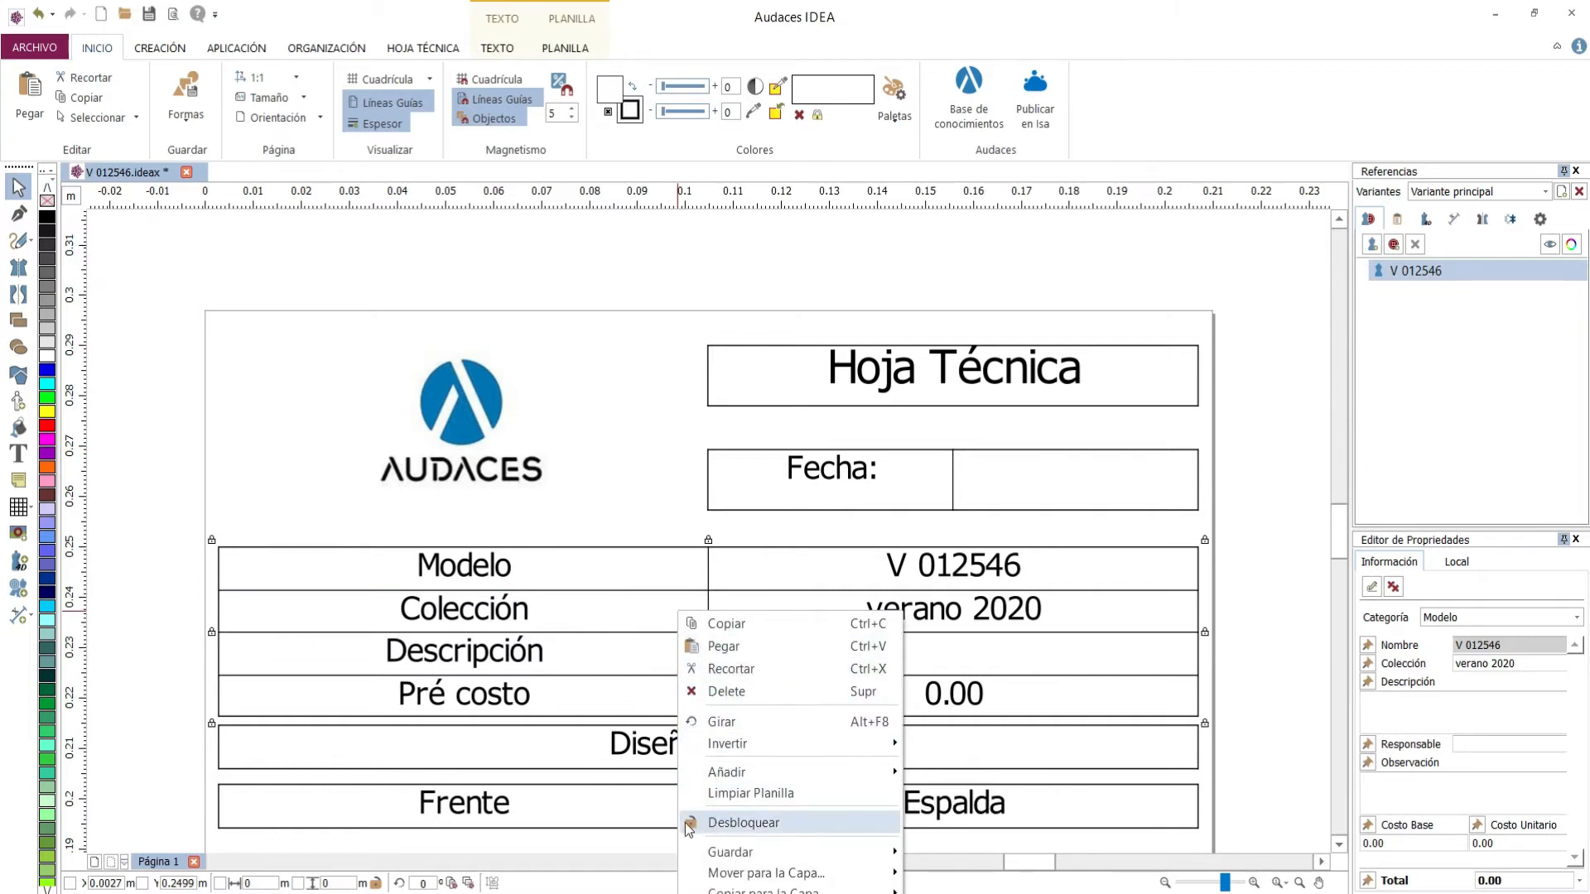
click(760, 823)
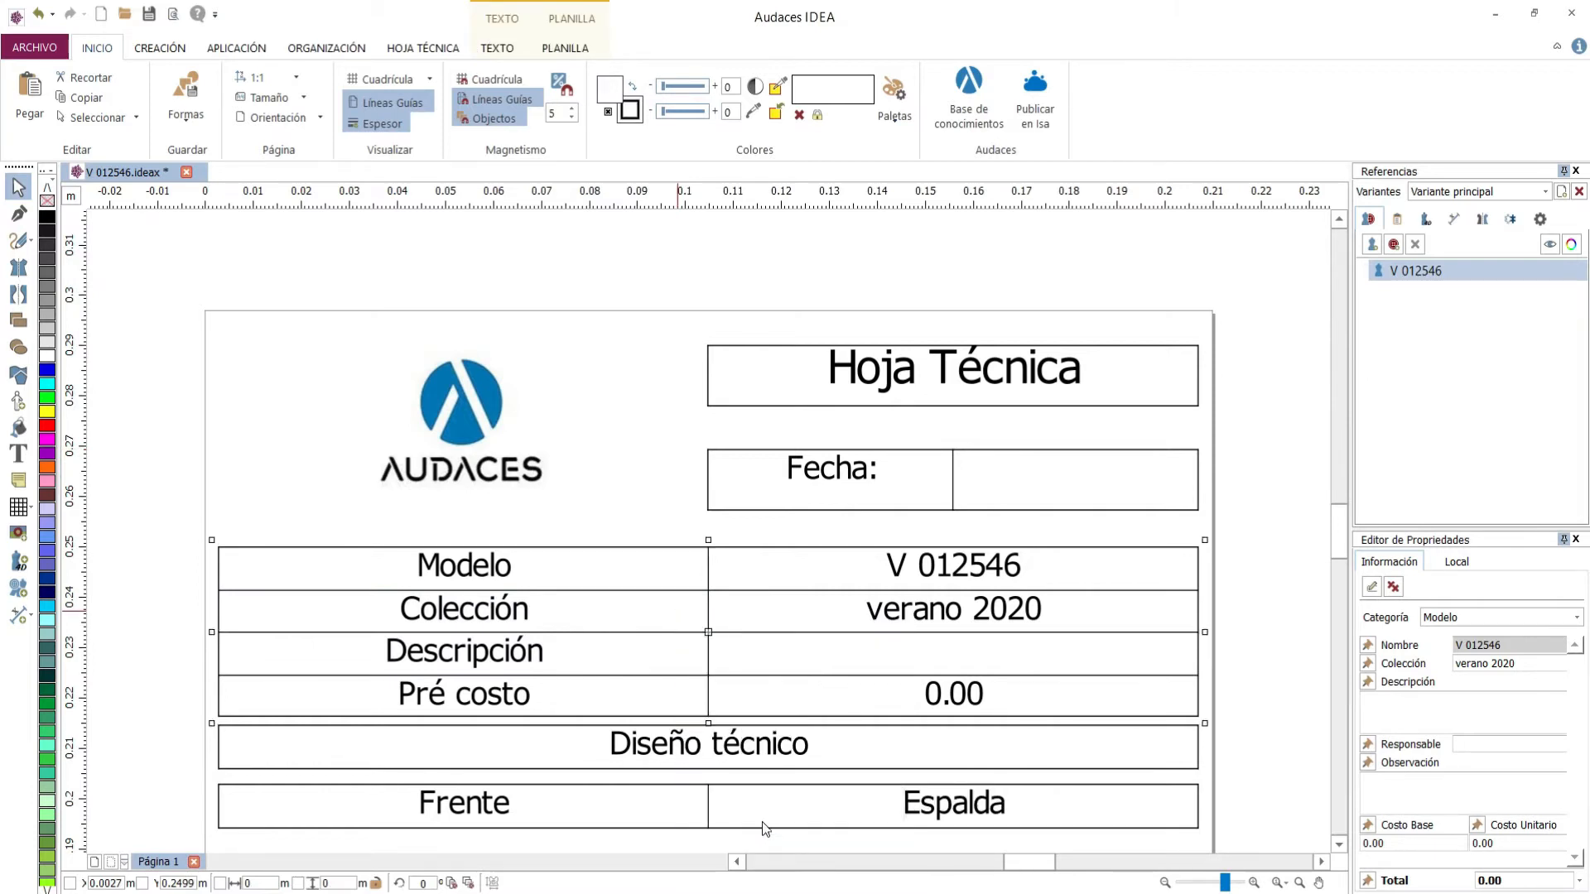
mouse_move(703, 628)
mouse_down()
mouse_move(703, 587)
mouse_move(708, 617)
mouse_move(623, 589)
mouse_move(705, 591)
mouse_move(708, 632)
mouse_up()
Lock the model data table again and enter "123" in the Descripción row's value cell.
right_click(750, 638)
click(827, 835)
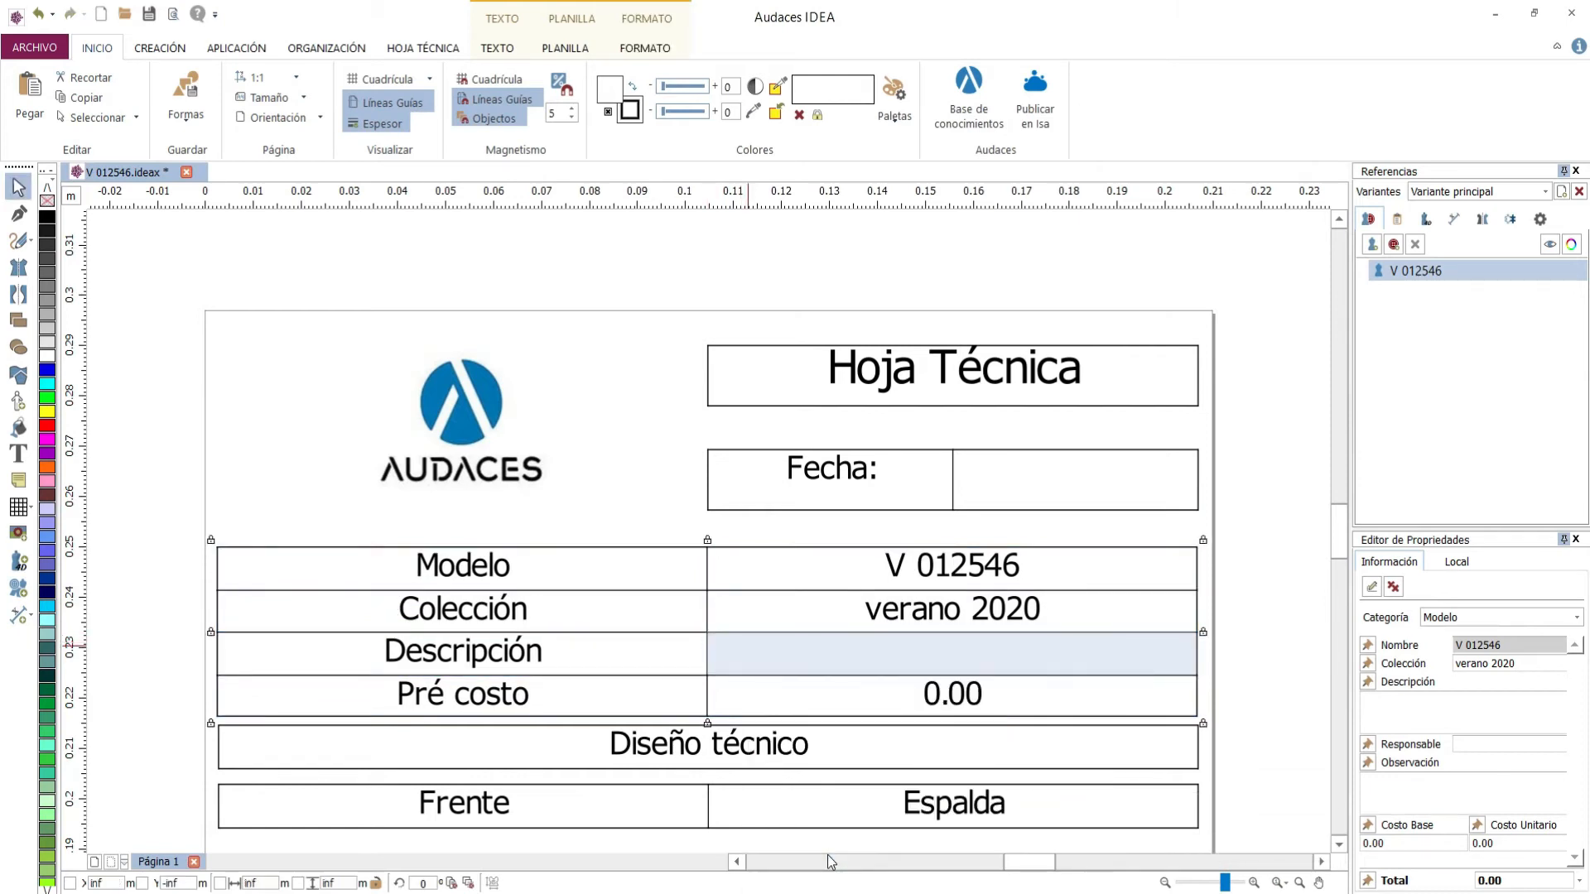
double_click(844, 659)
text(123)
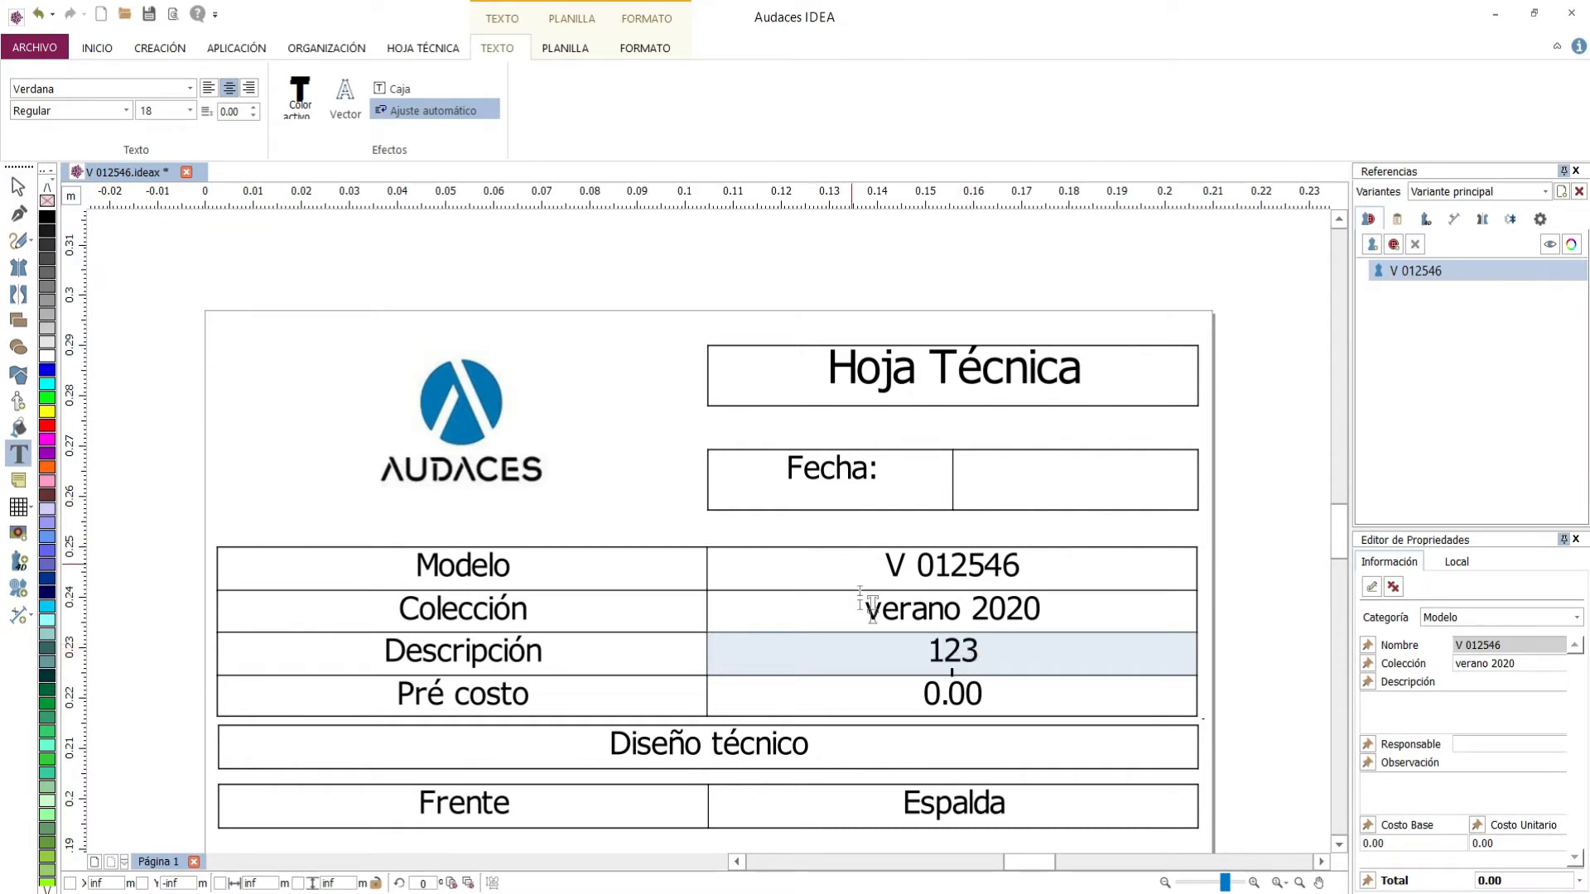
click(16, 187)
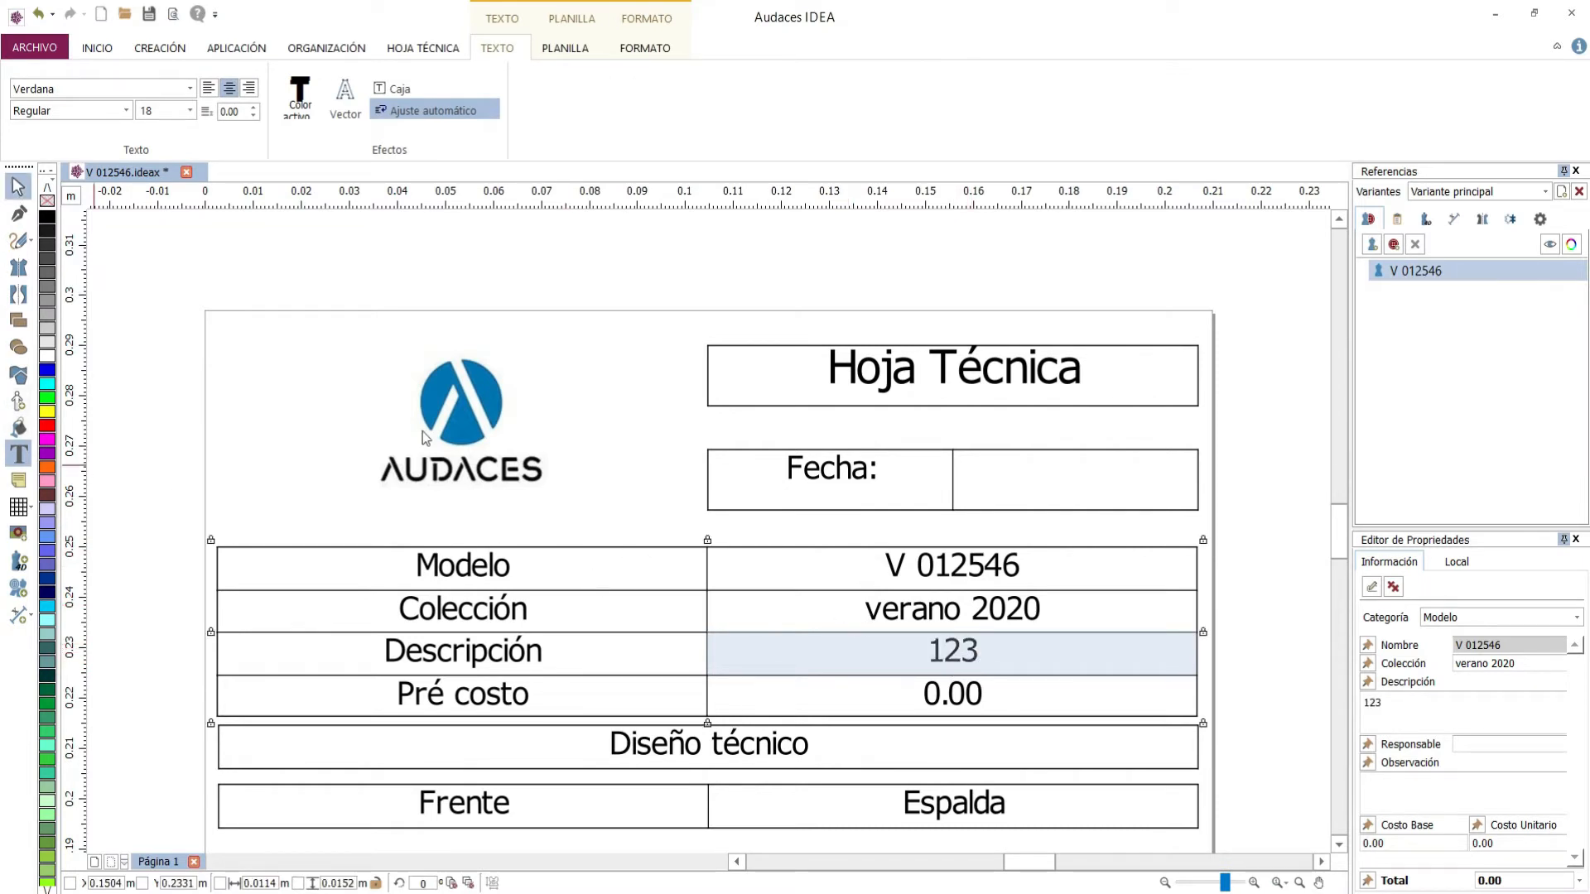
click(659, 545)
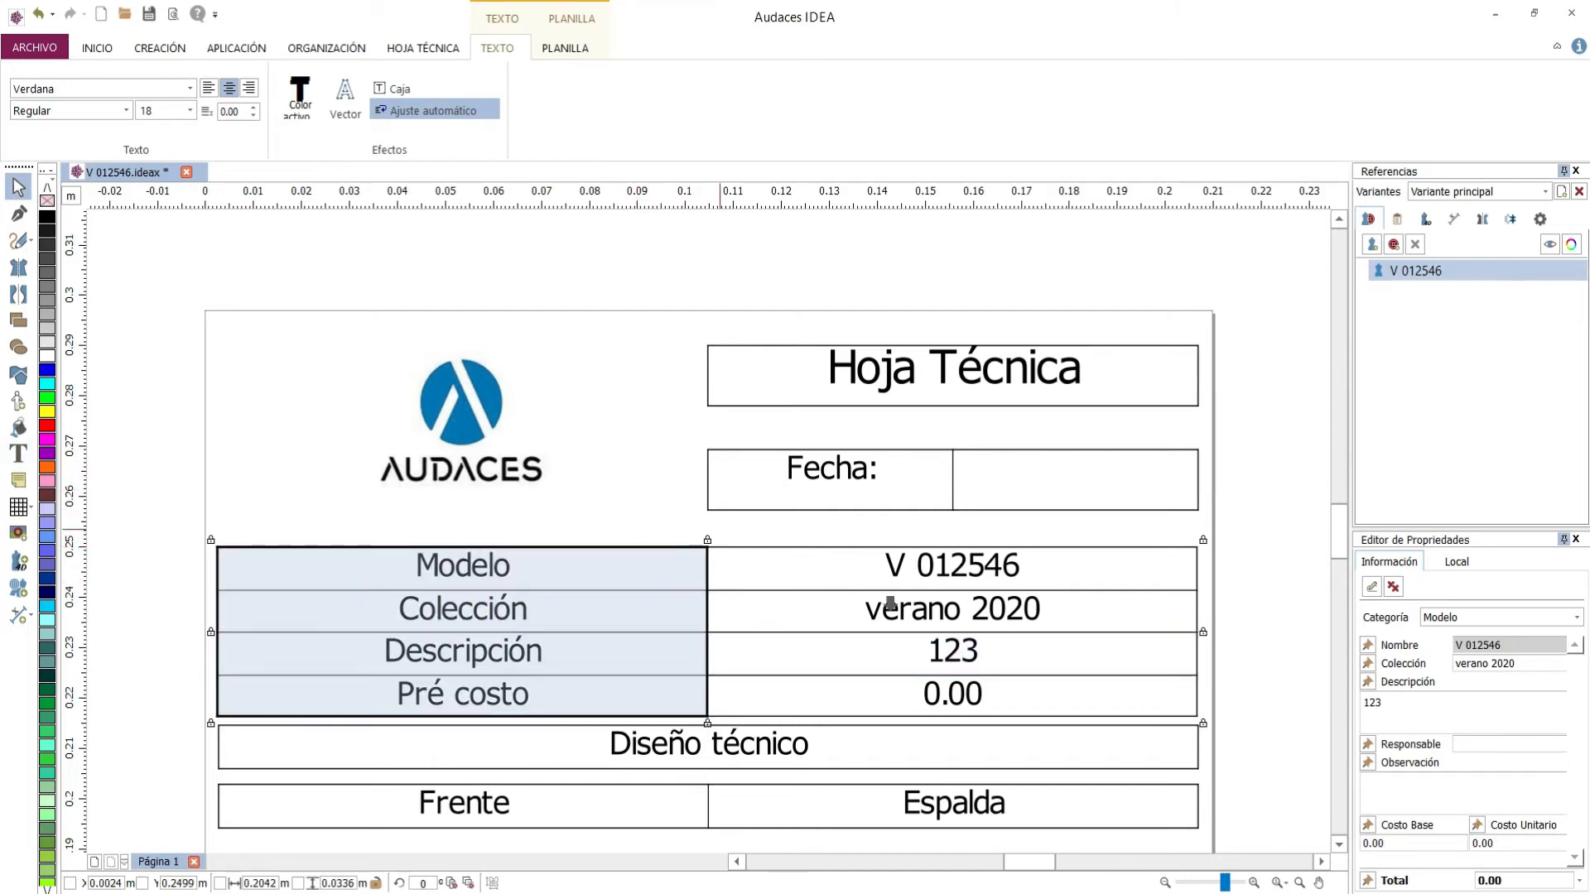
click(1117, 584)
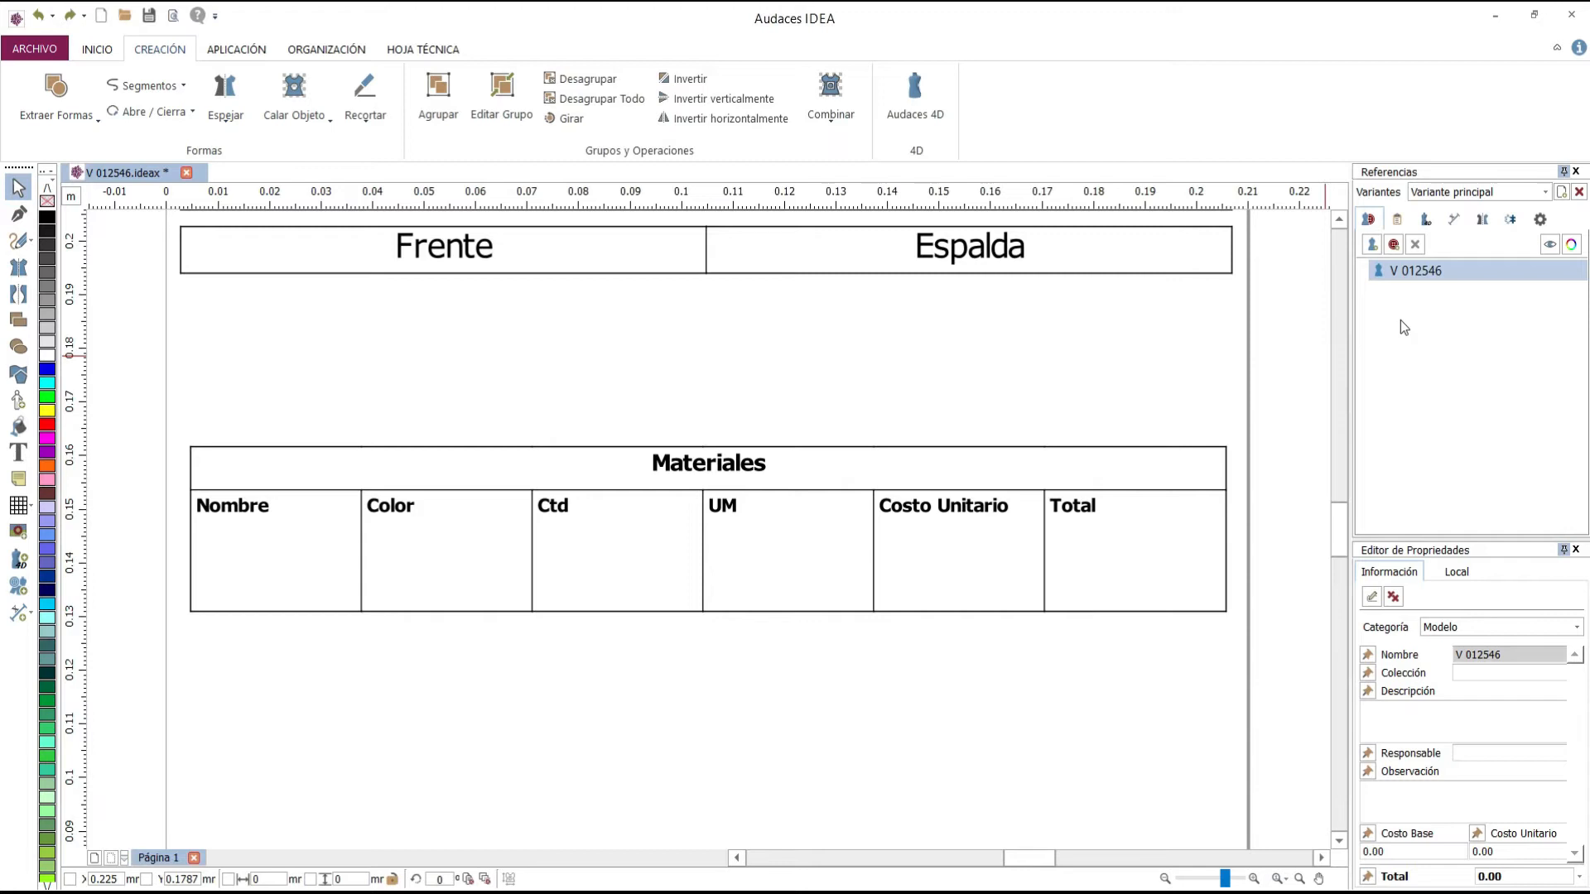
Add a material to model V 012546 and name it "línea".
click(1394, 244)
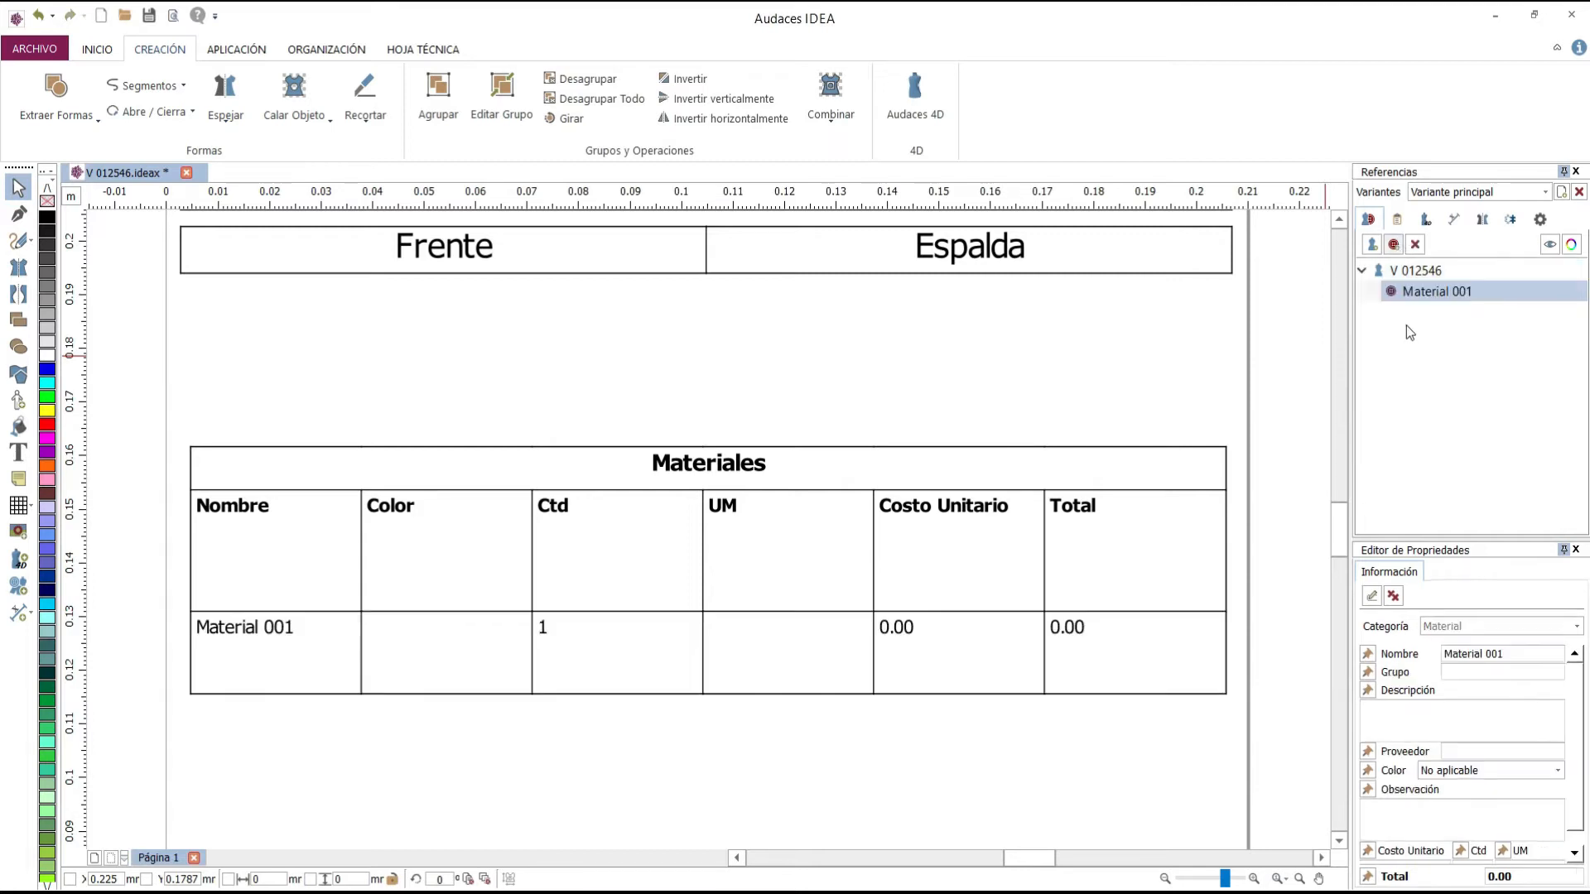
click(1523, 653)
text(línea)
key(Return)
Add a second material to the model and name it "algodon".
click(1394, 244)
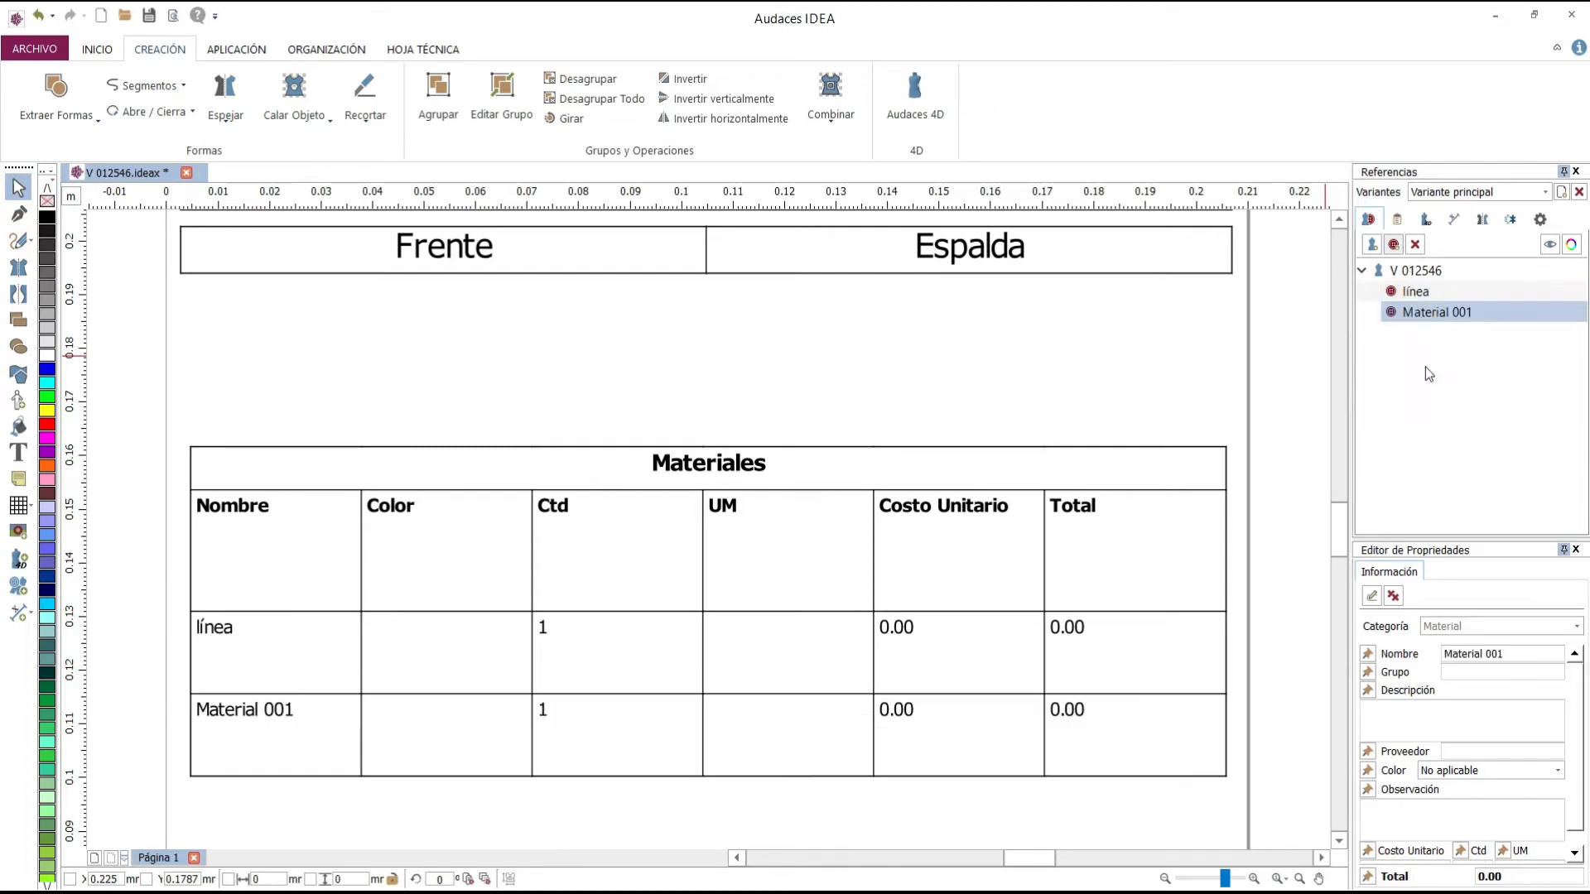
click(1520, 654)
text(algodon)
key(Return)
Add a third material to the model and name it "botón".
click(1394, 244)
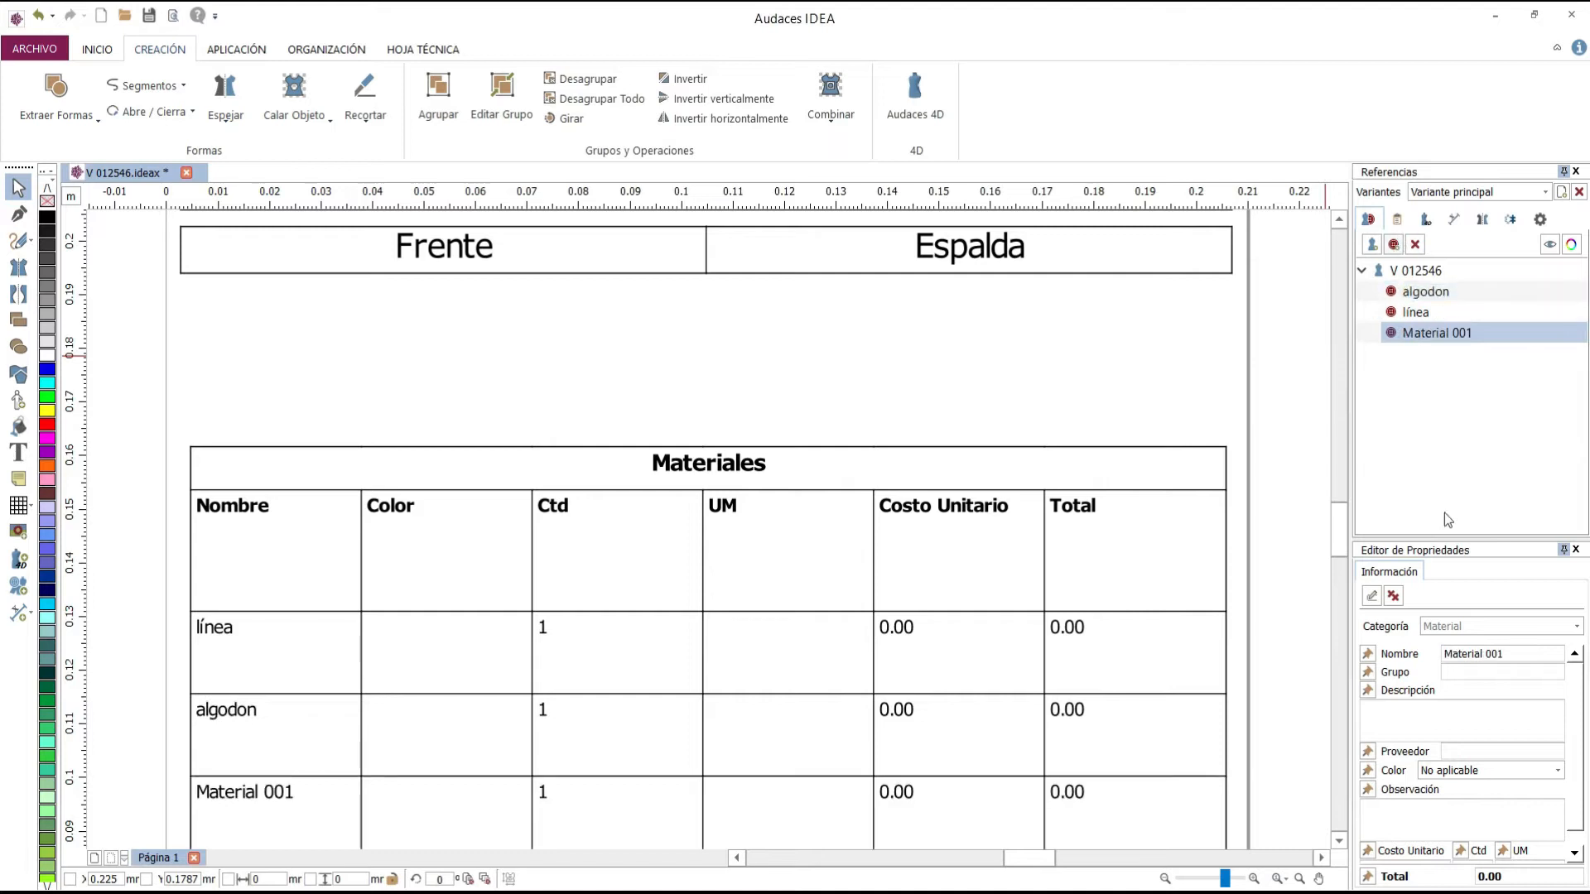
click(1521, 653)
text(botón)
key(Return)
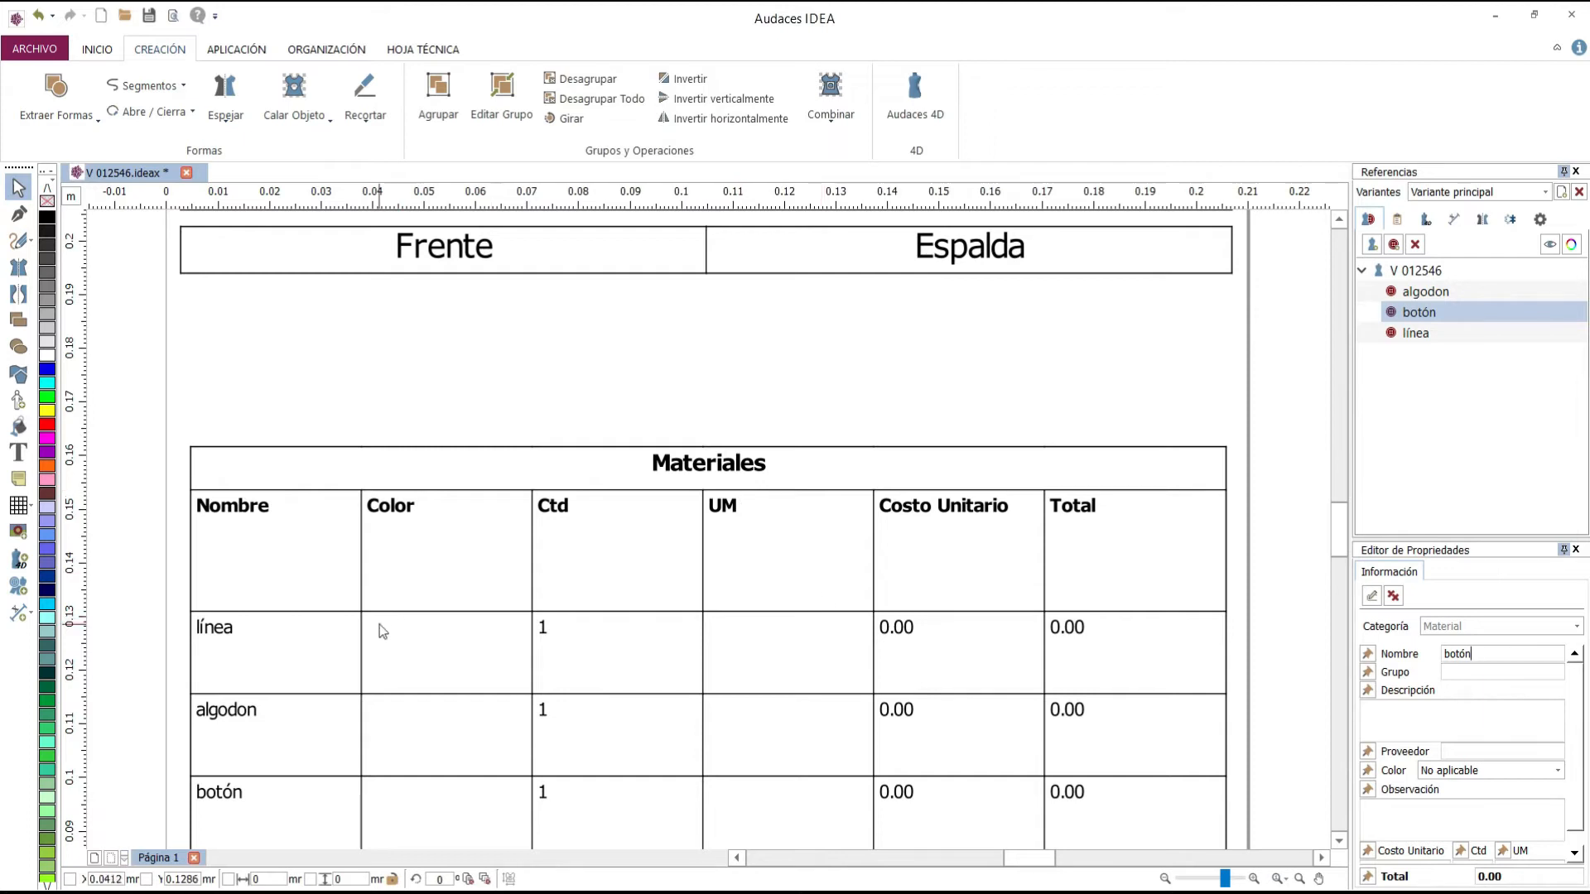
Sort the Nombre column of the Materiales table in ascending alphabetical order.
click(348, 478)
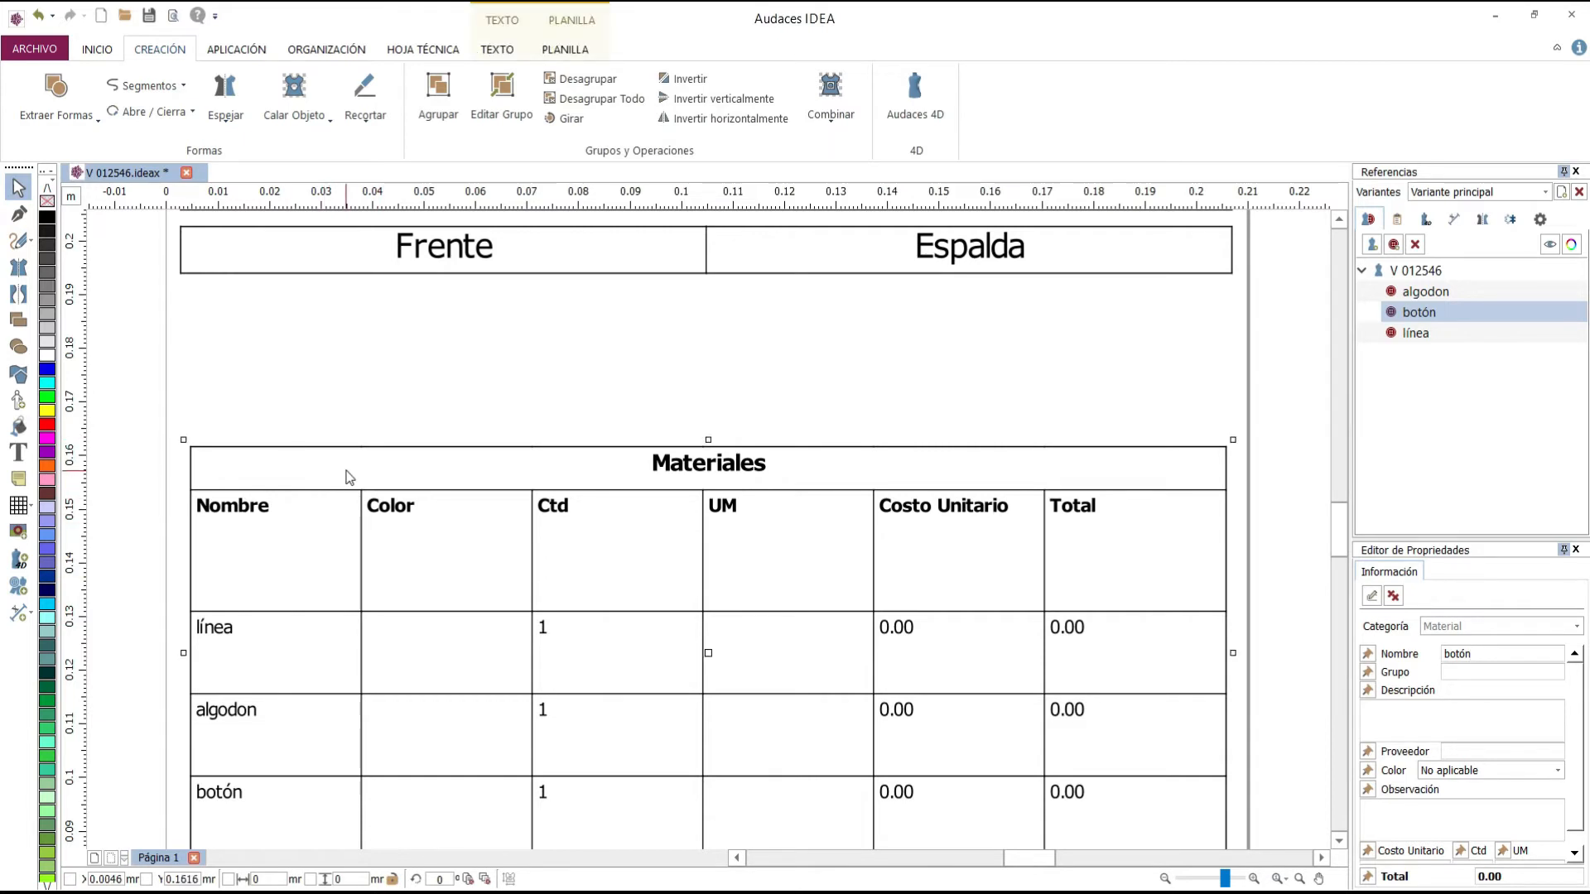
click(242, 422)
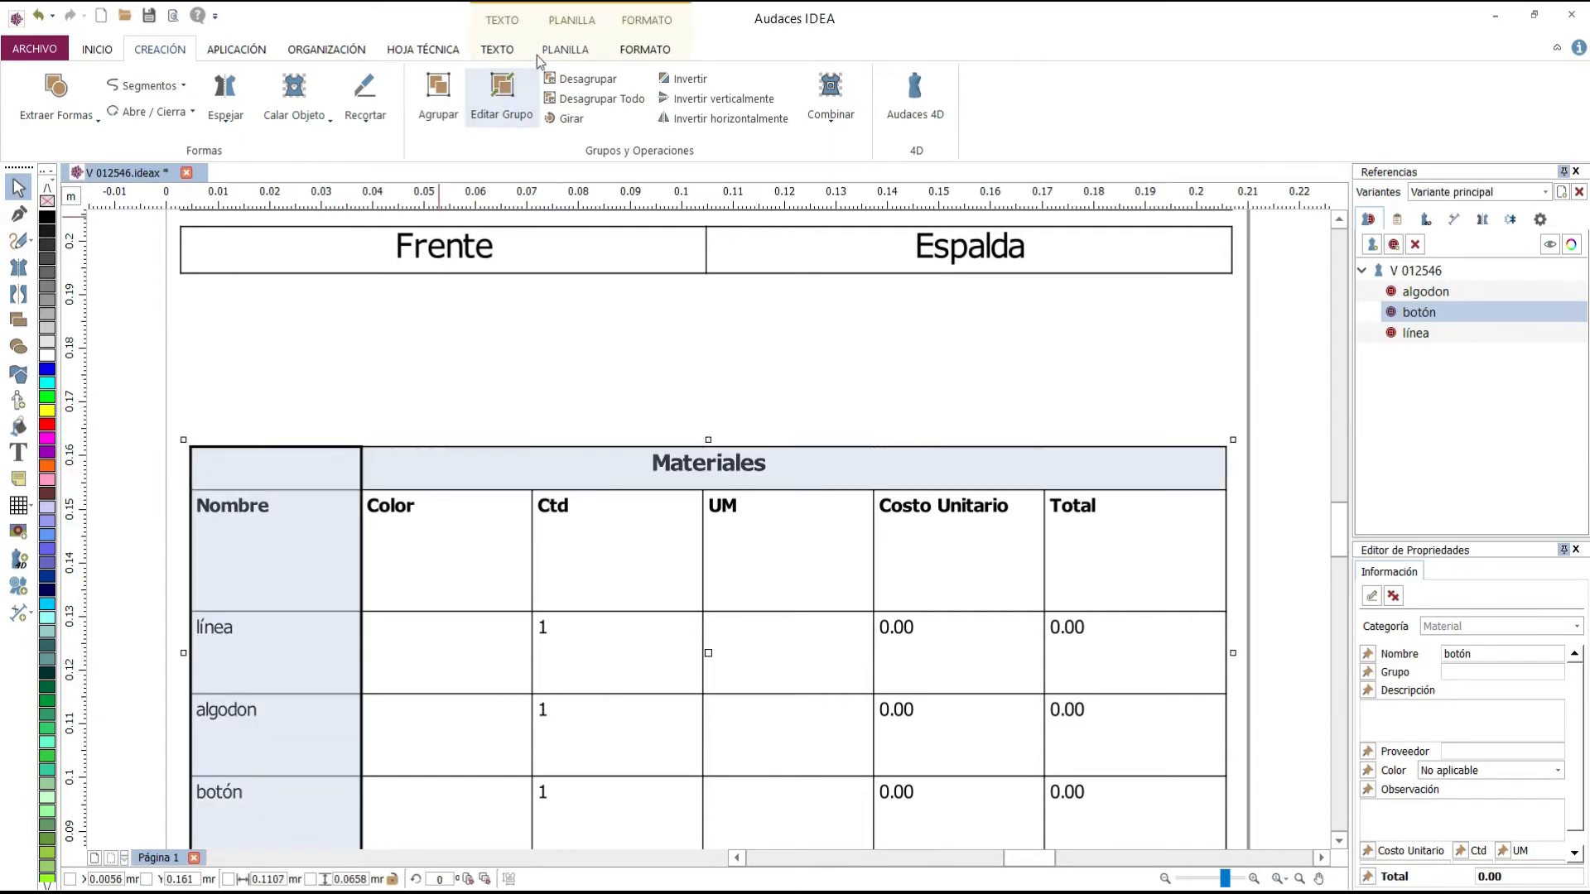
click(563, 50)
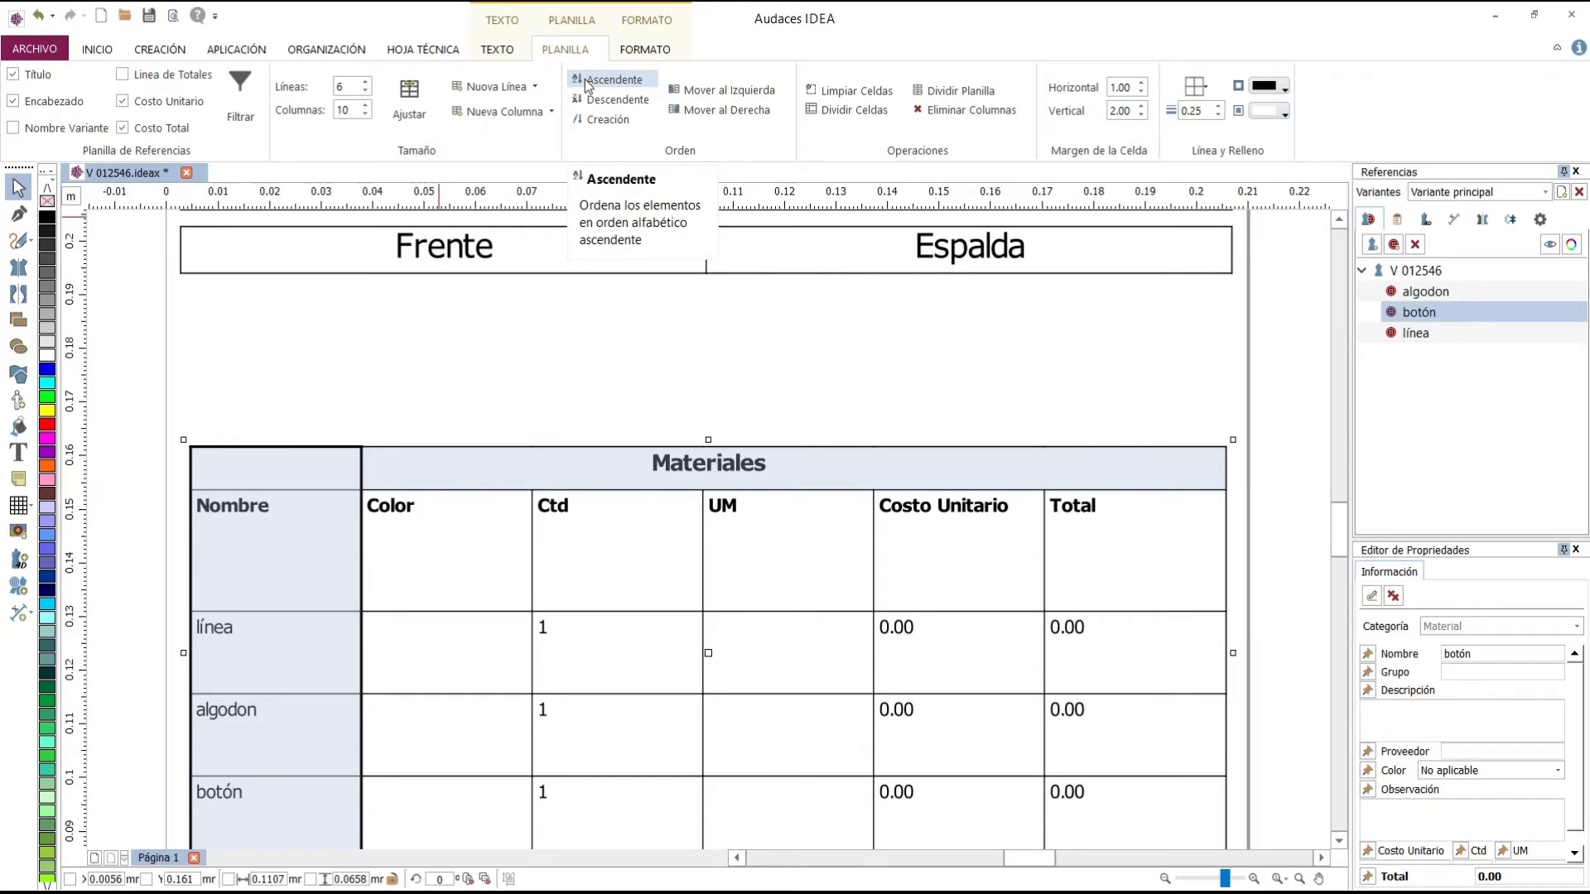
click(612, 81)
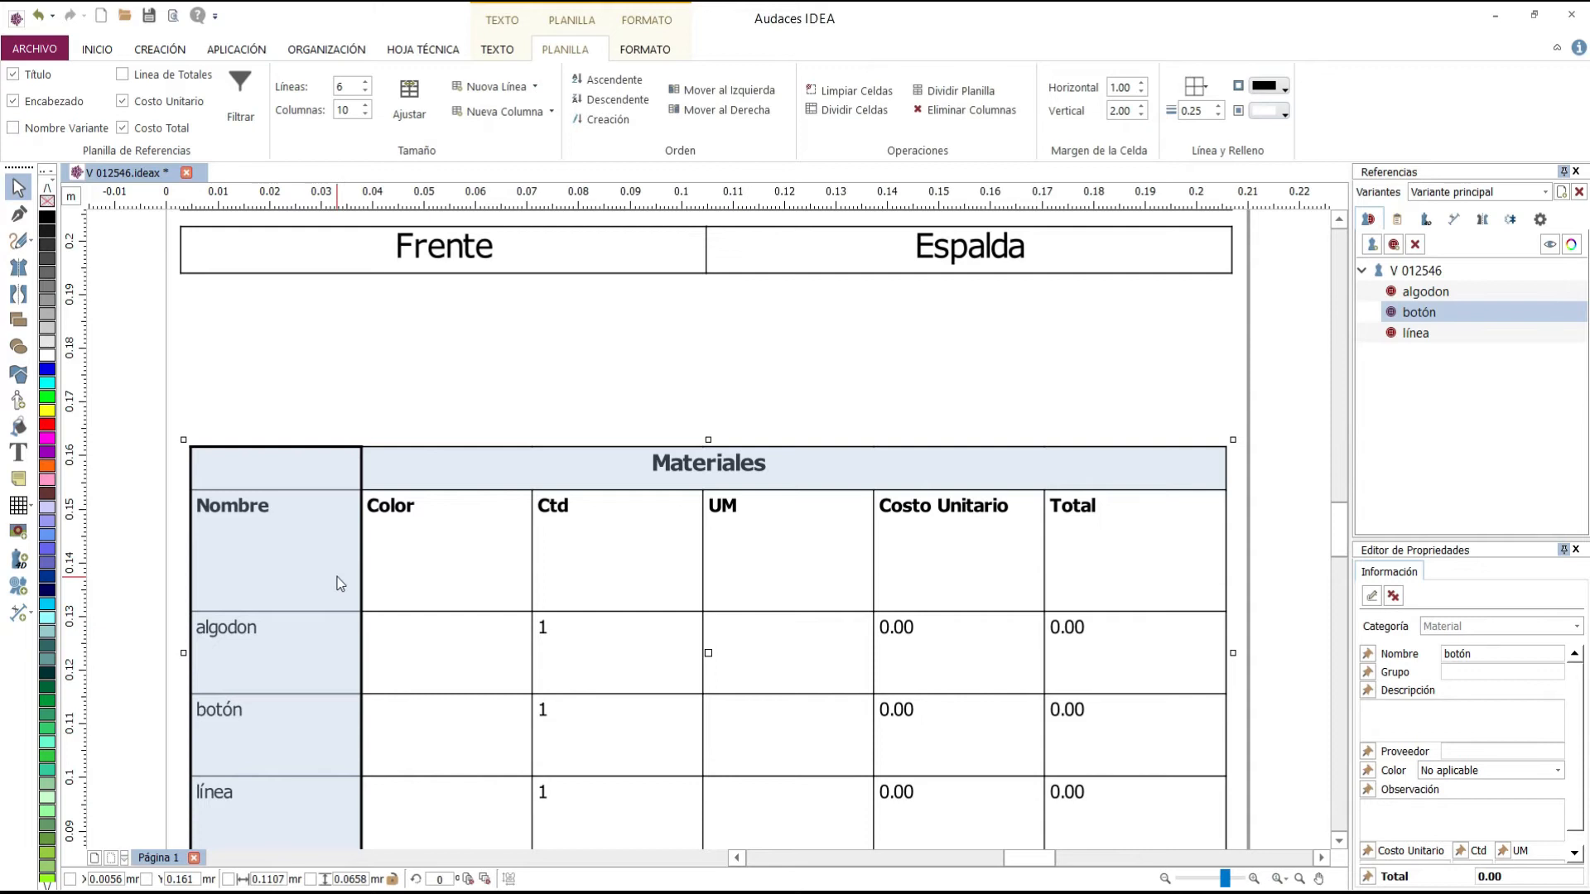
key(Escape)
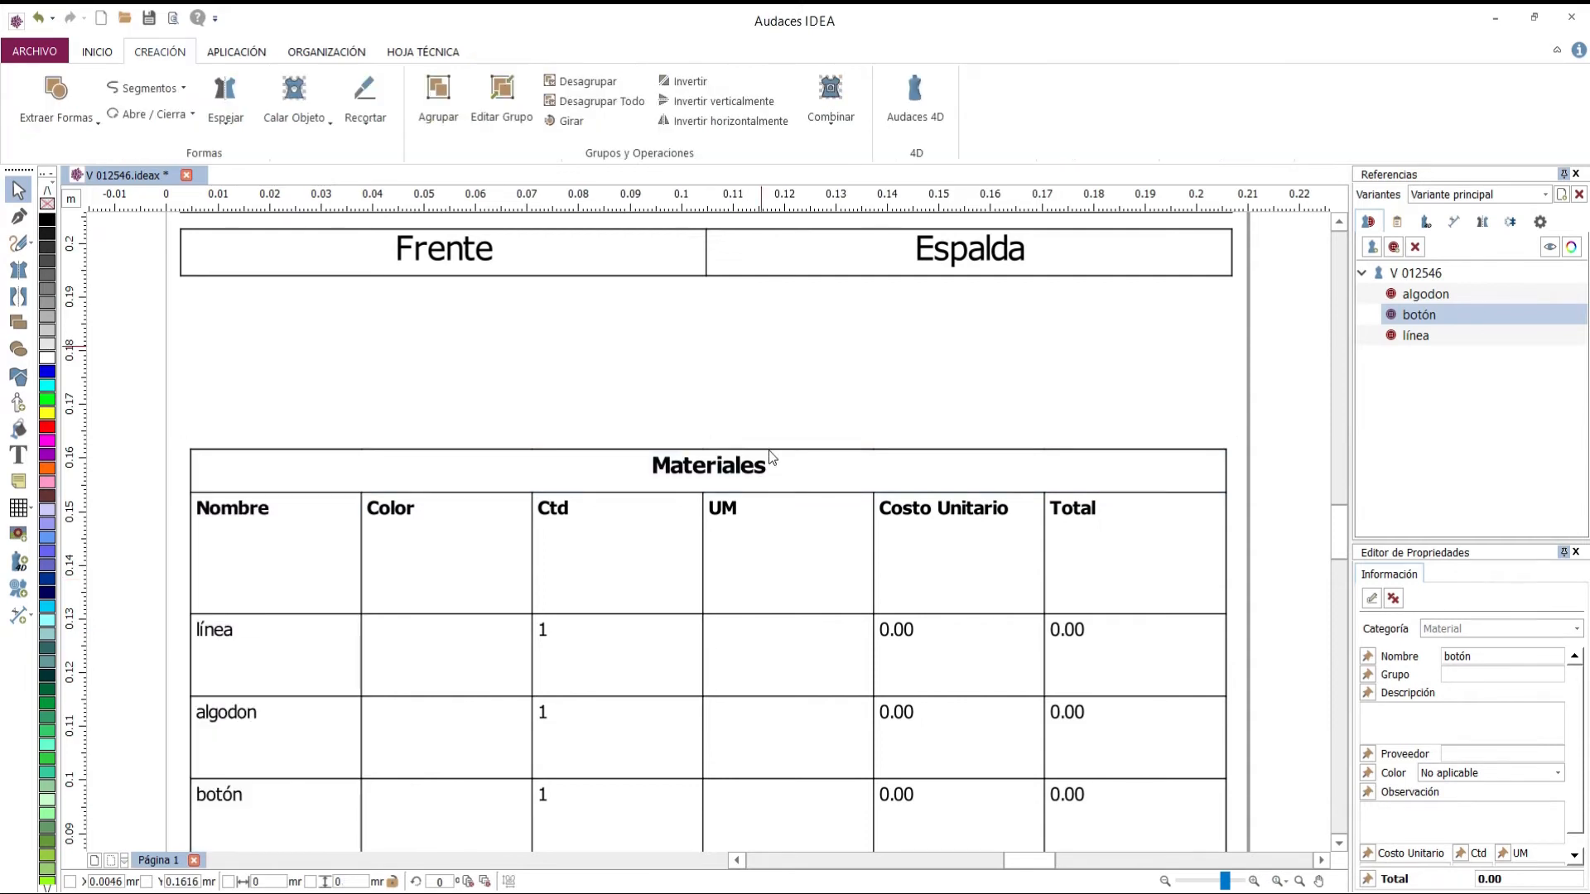
Turn off the Costo Unitario option for the Materiales table.
click(585, 470)
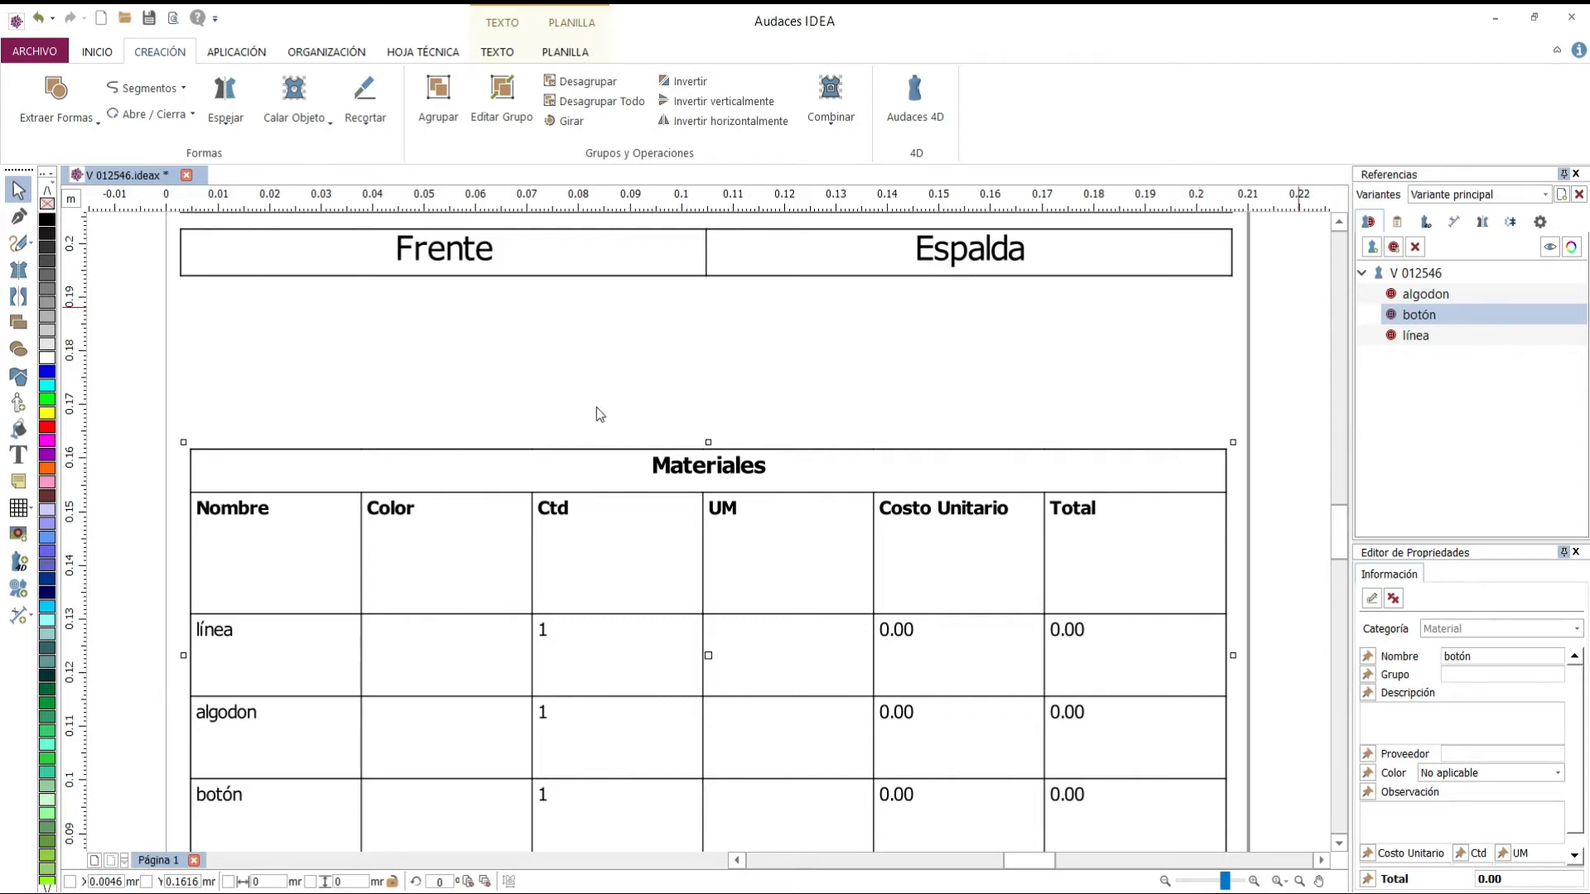
click(596, 408)
click(554, 470)
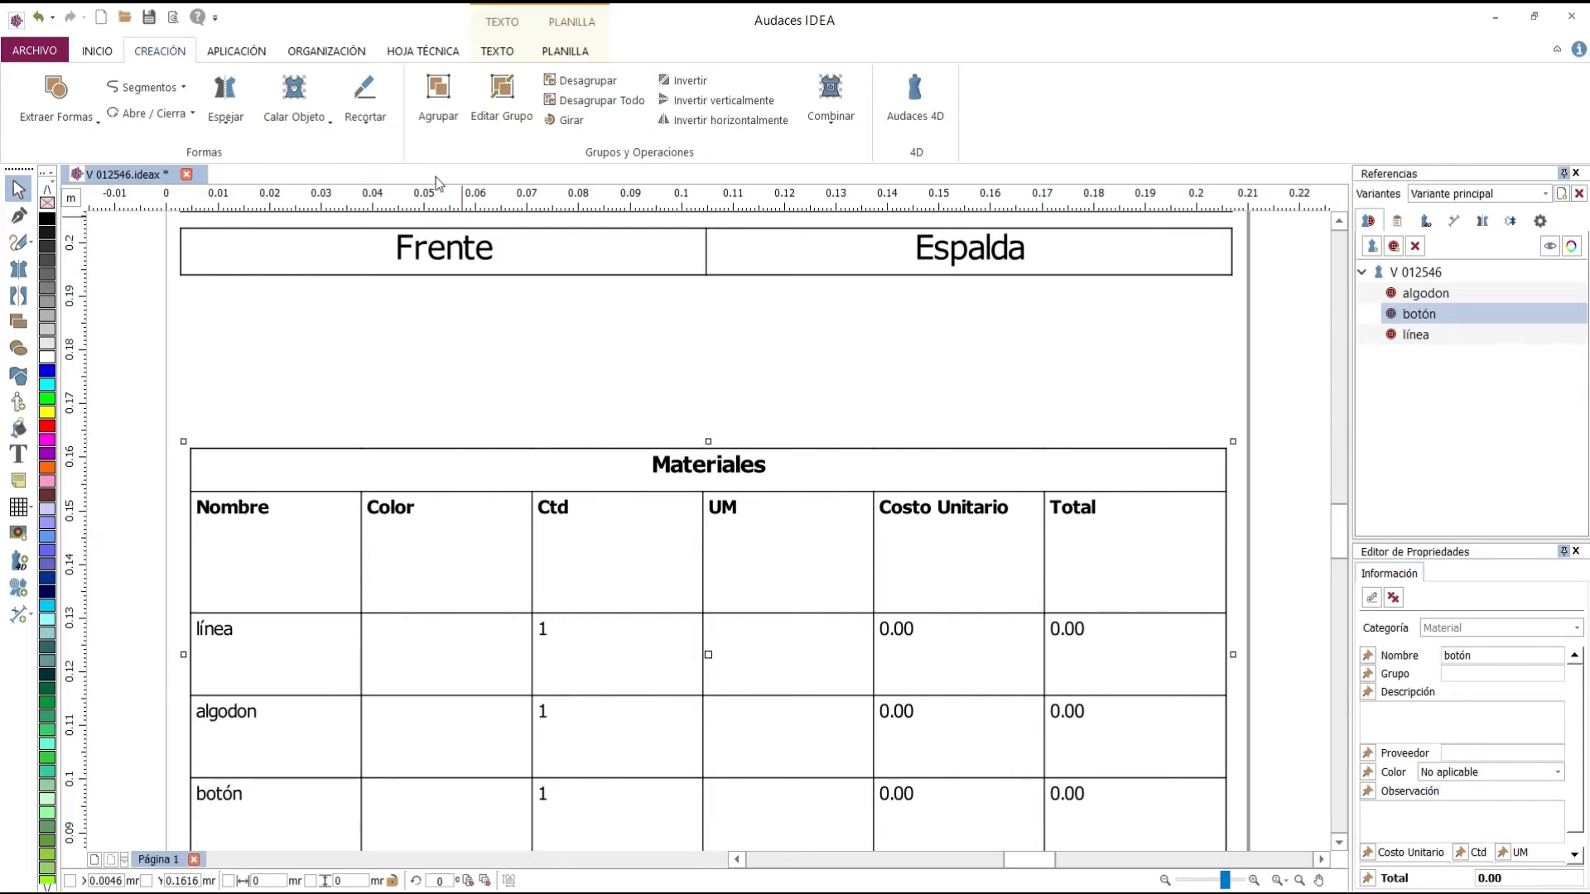
click(562, 52)
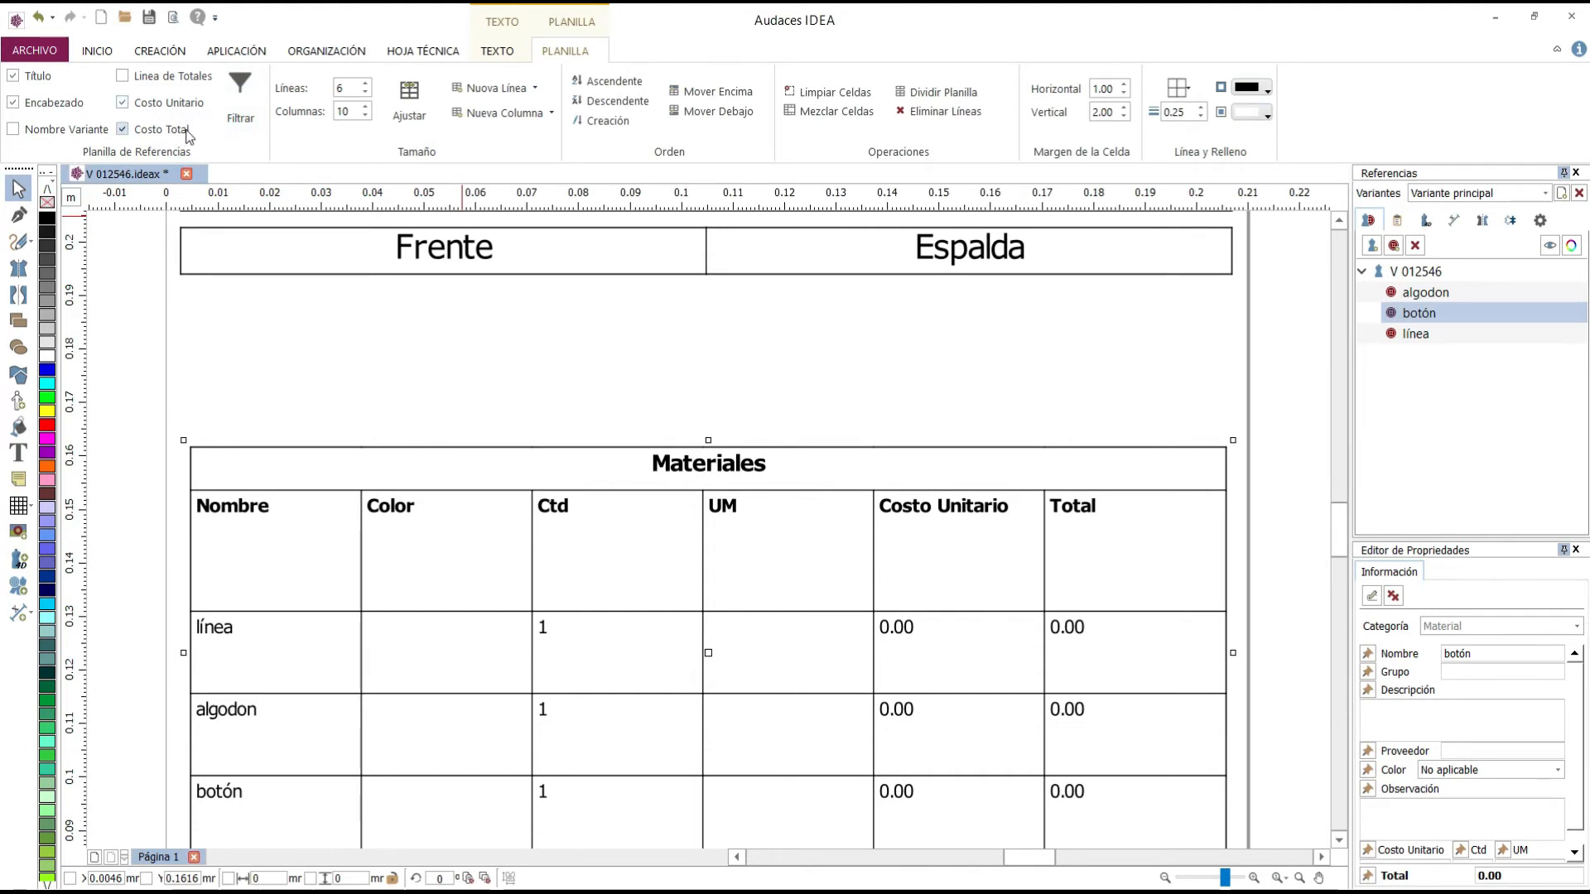
click(123, 103)
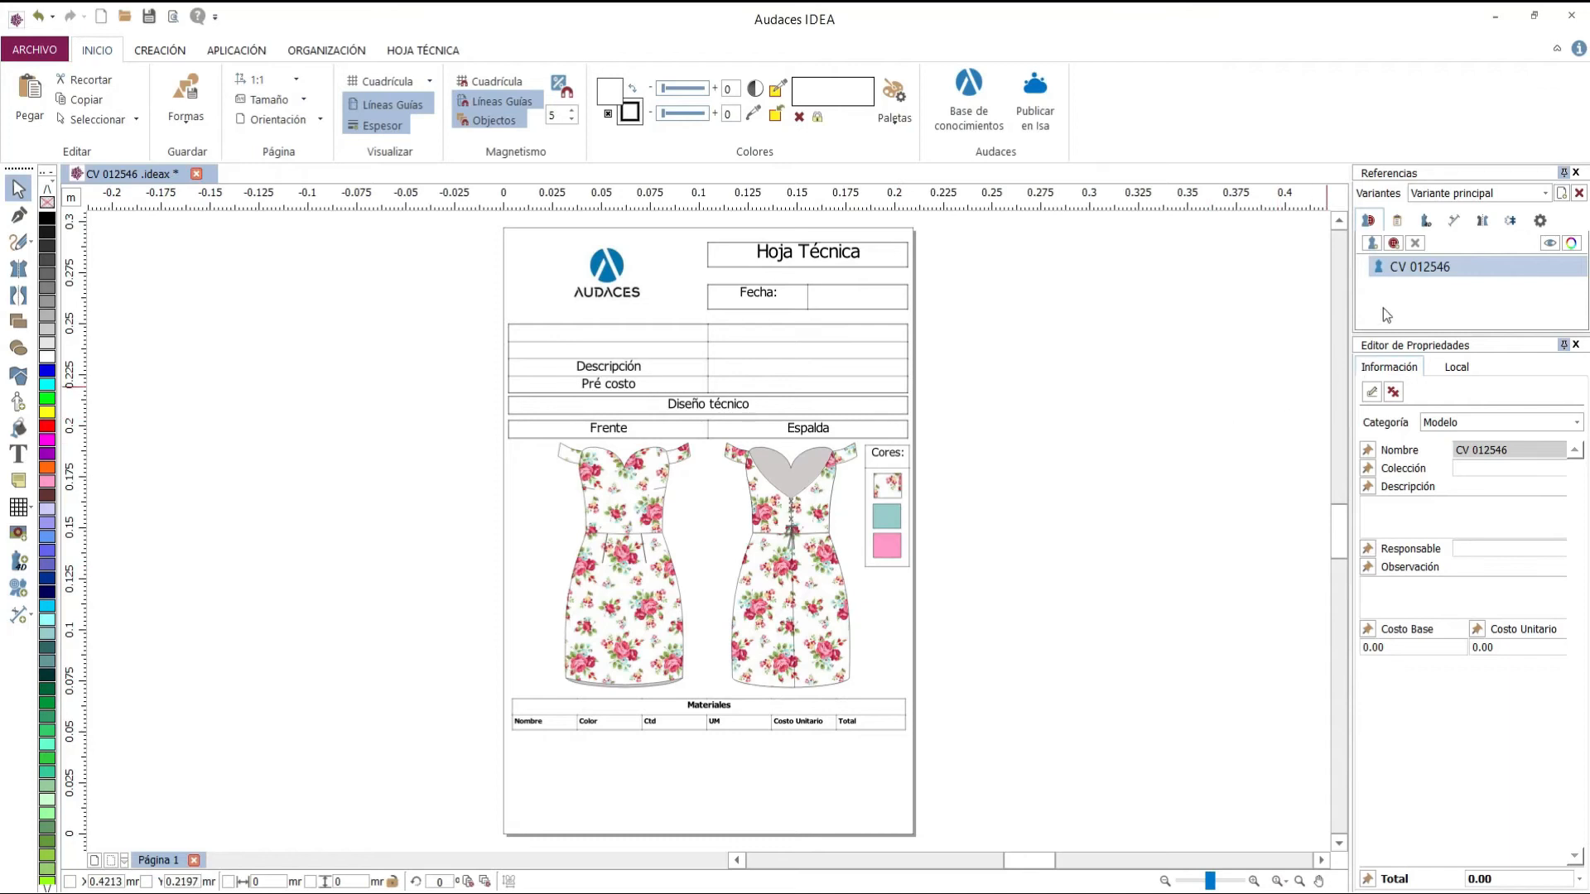
Add a material to model CV 012546 and switch its colour palette to 2020.
click(1393, 244)
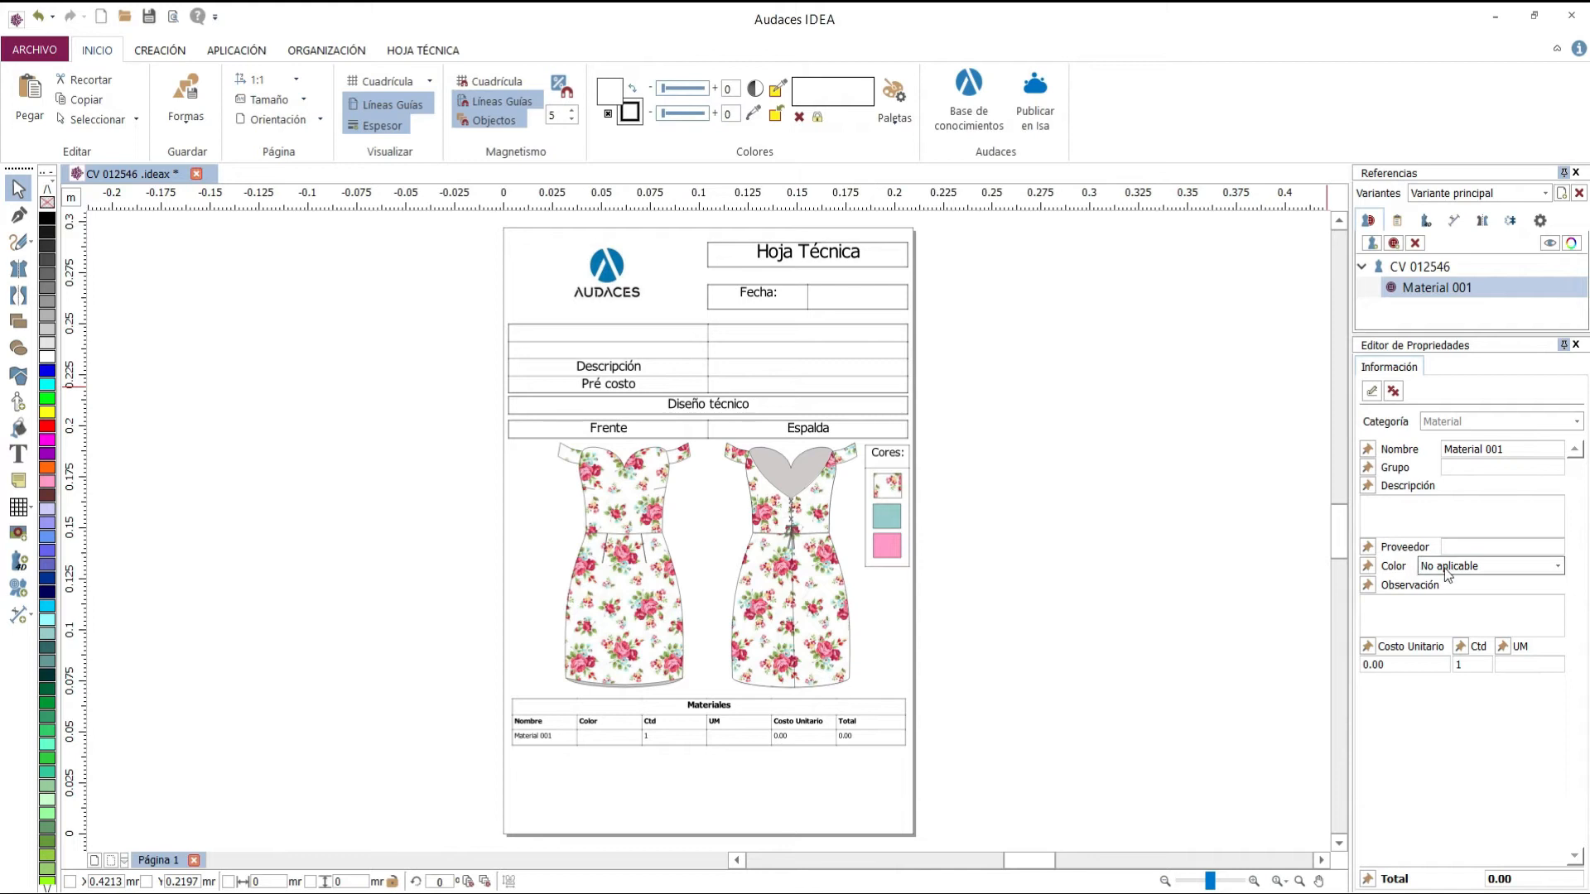
click(1560, 567)
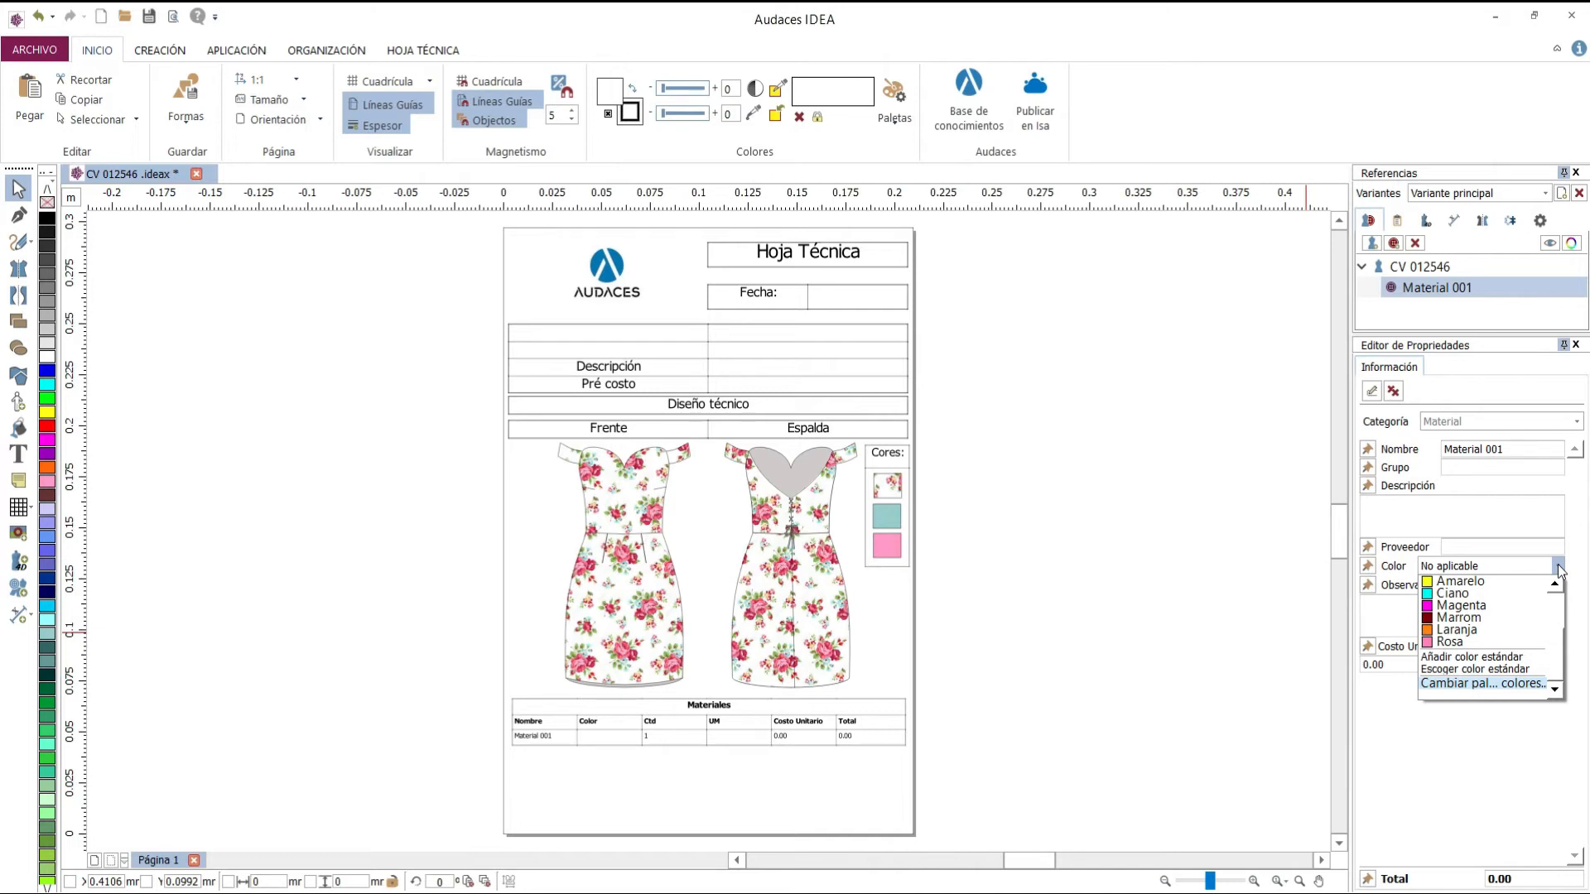
key(Return)
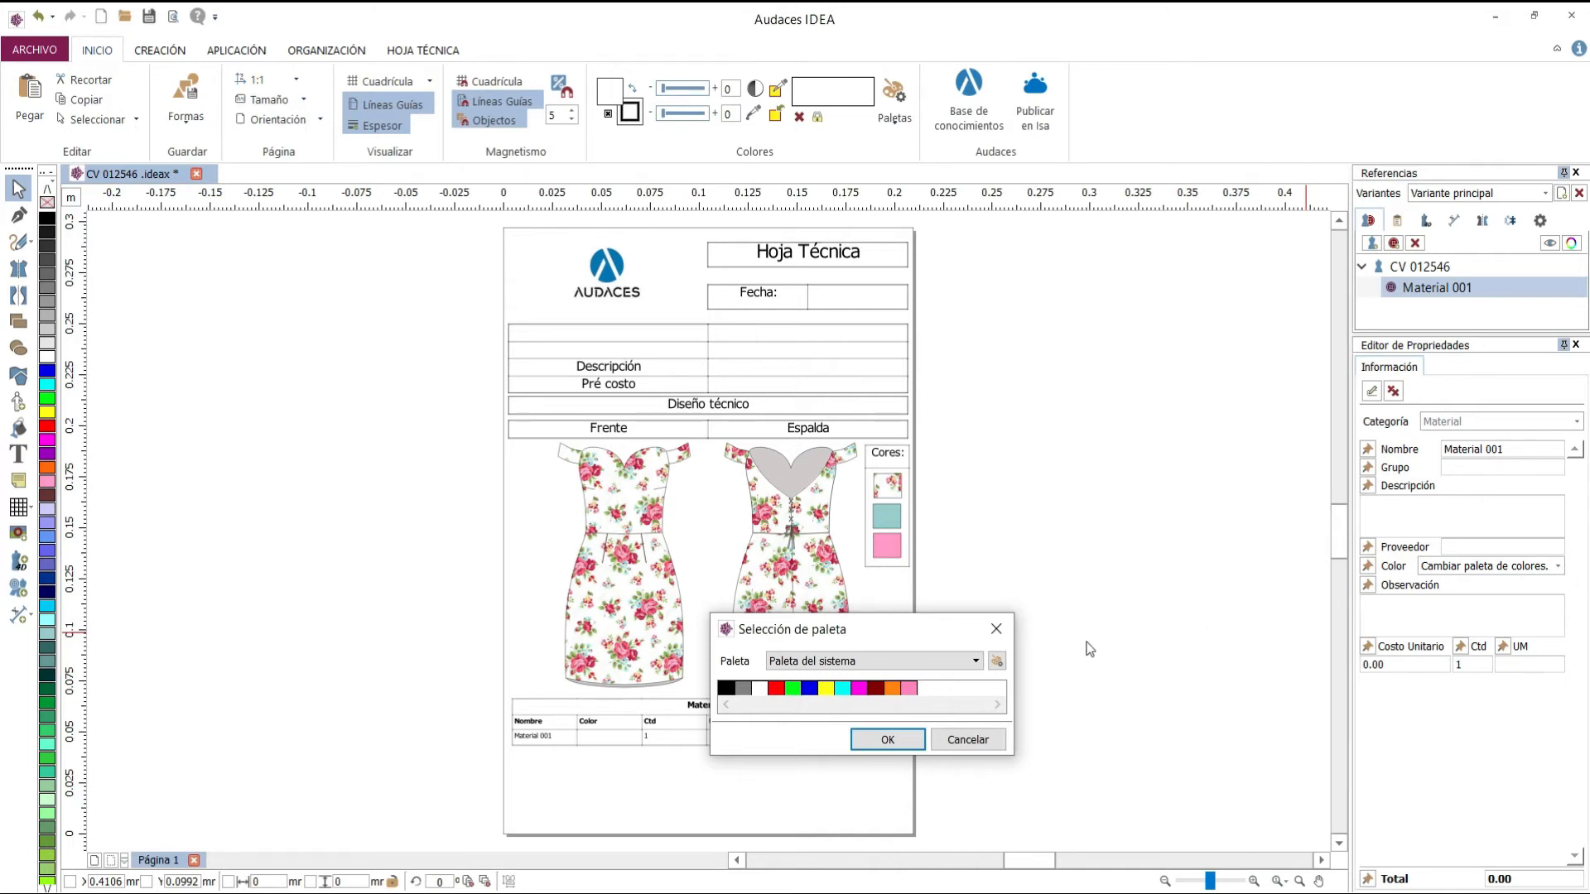
click(973, 666)
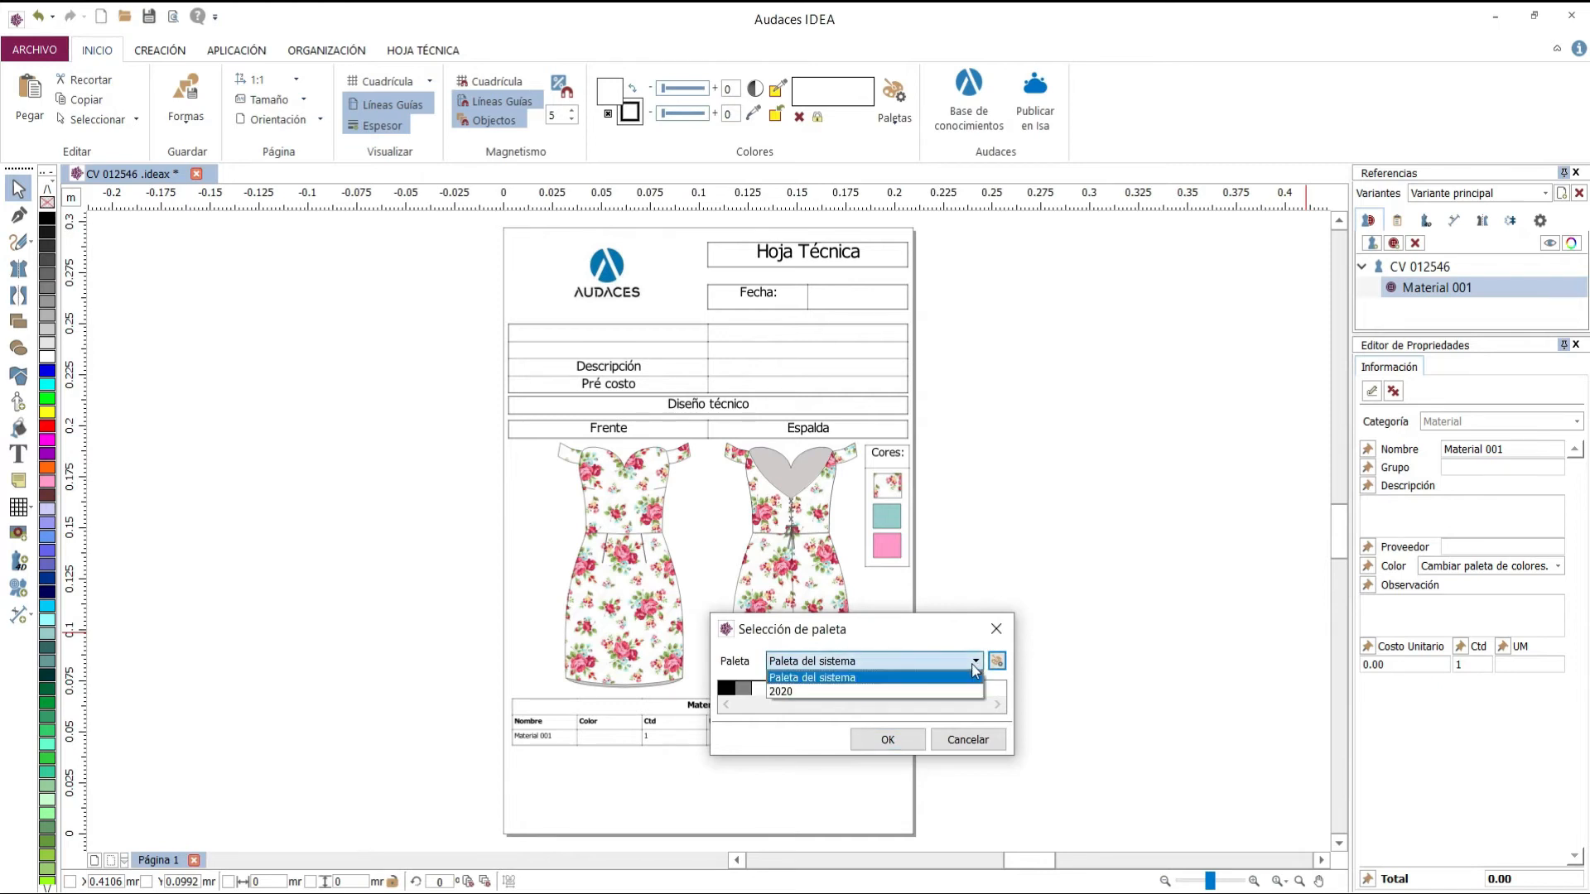
click(898, 692)
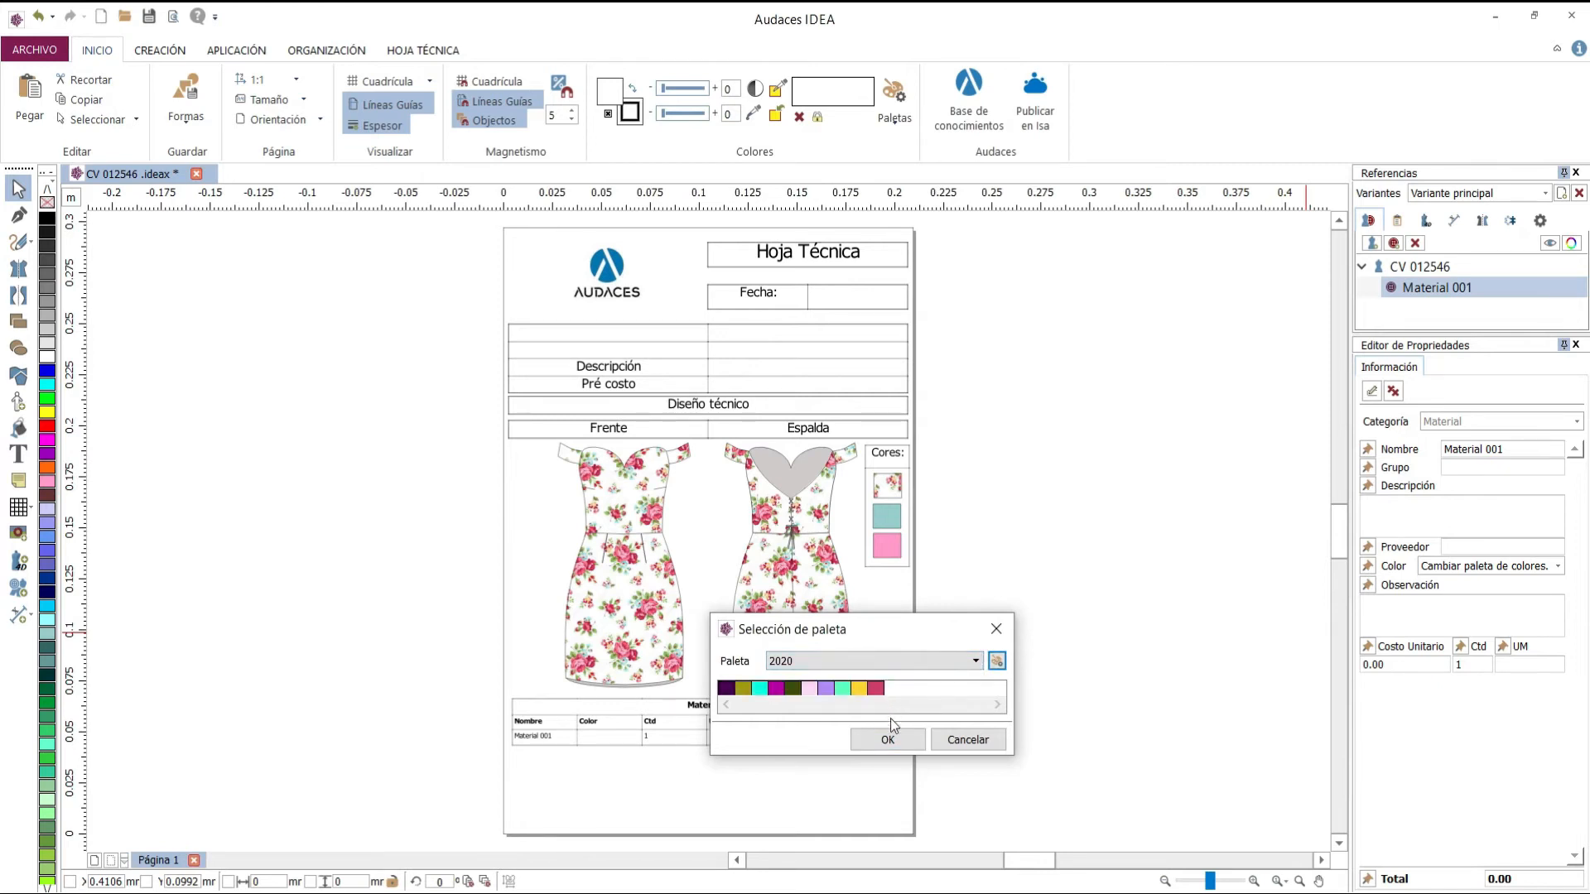
click(888, 738)
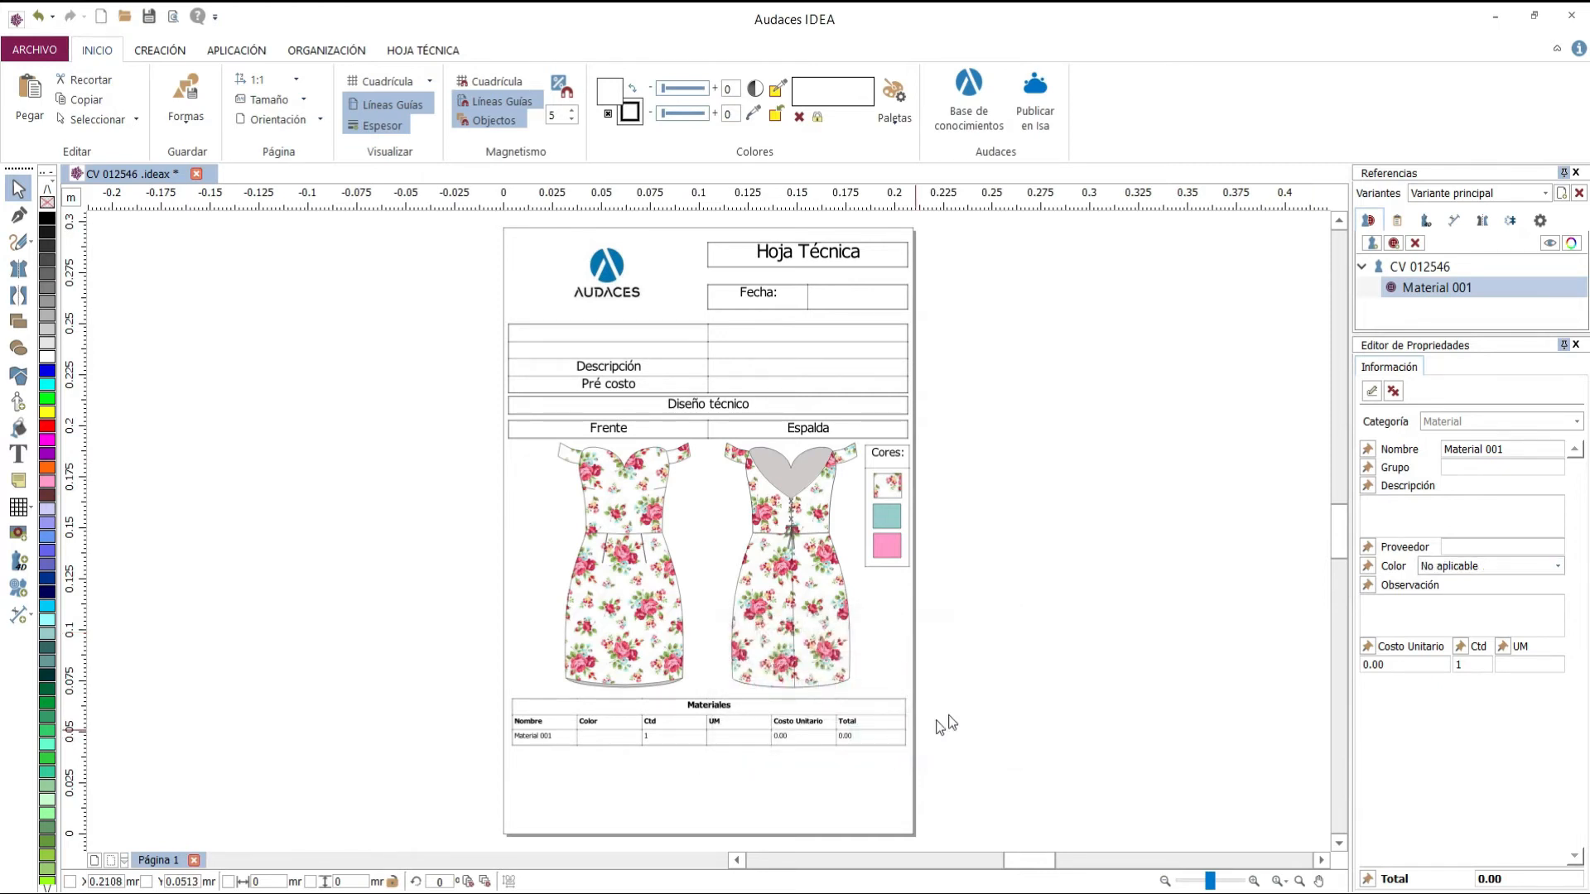
Look through the 2020 palette colours offered for Material 001 without assigning one.
click(1558, 566)
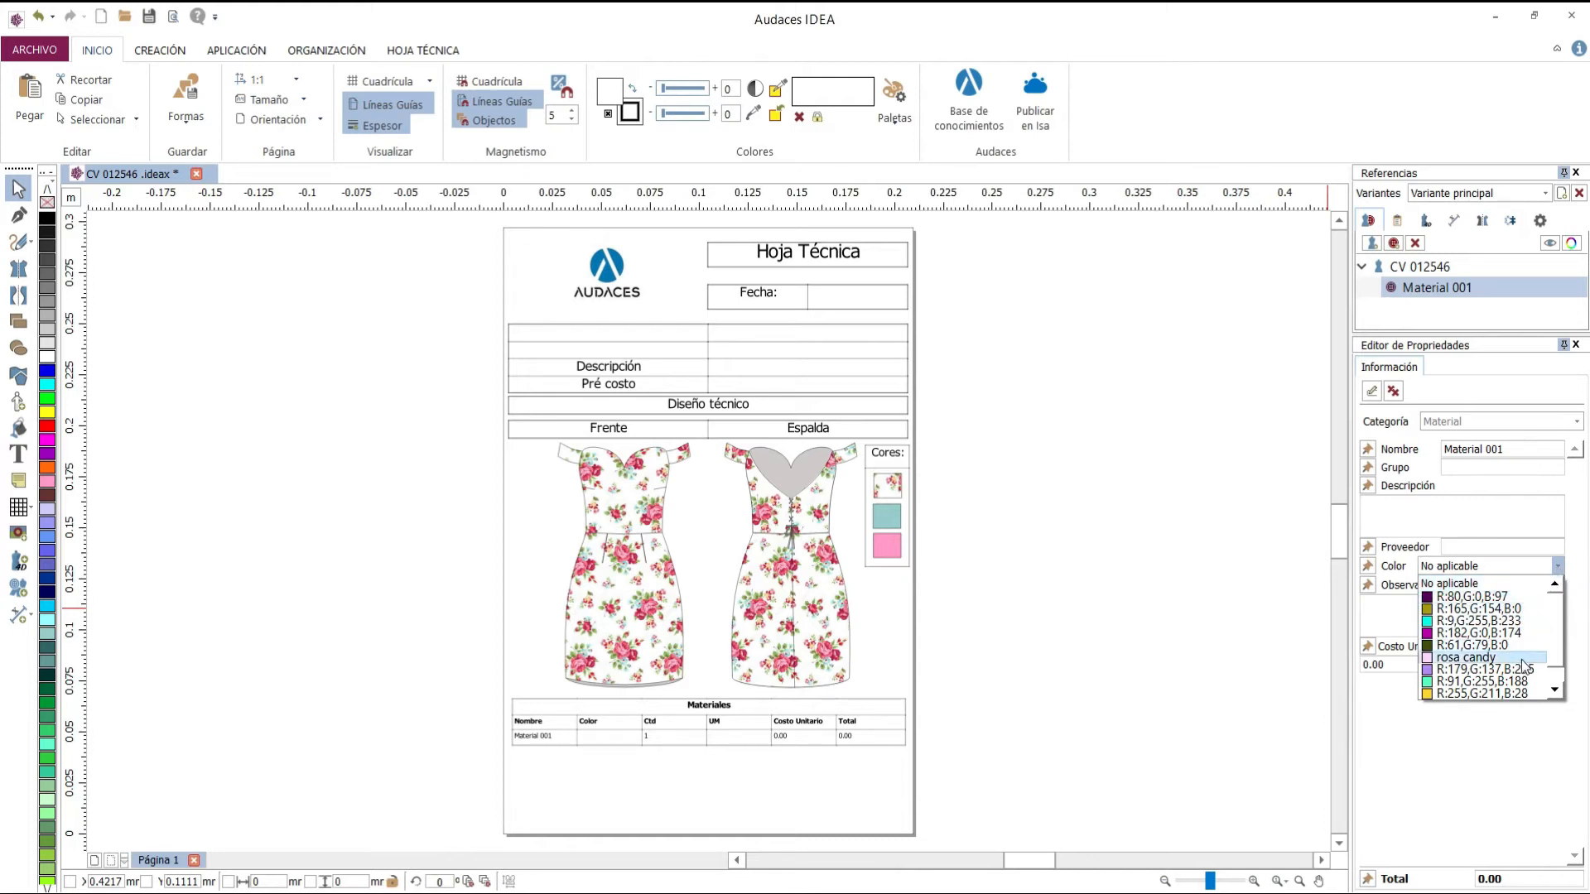
click(1554, 690)
click(1553, 691)
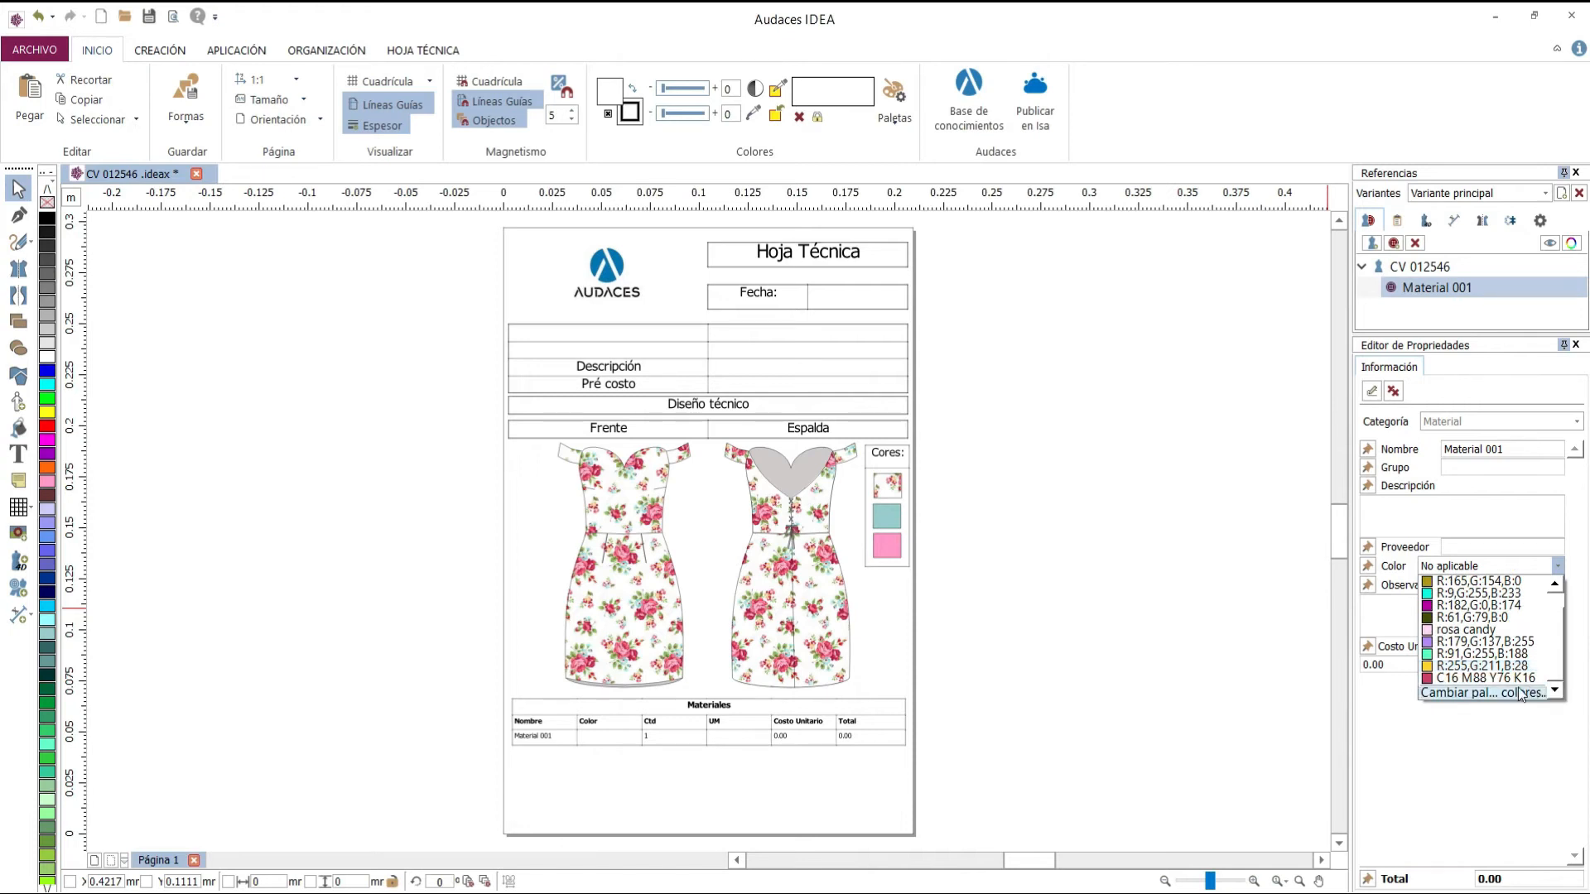
click(1552, 584)
click(1552, 584)
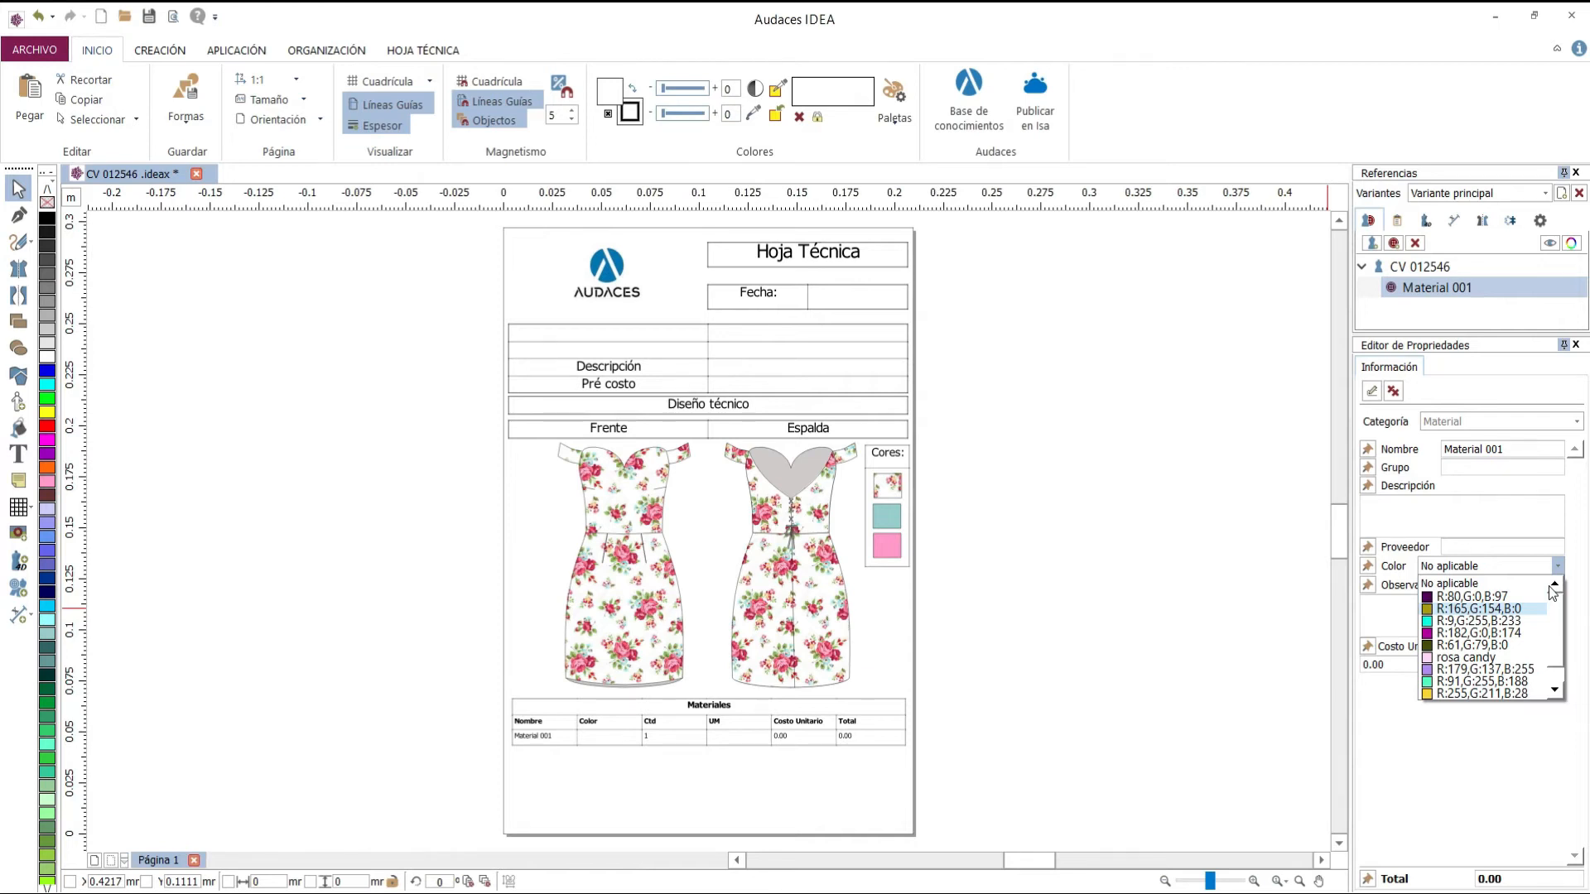
click(1204, 575)
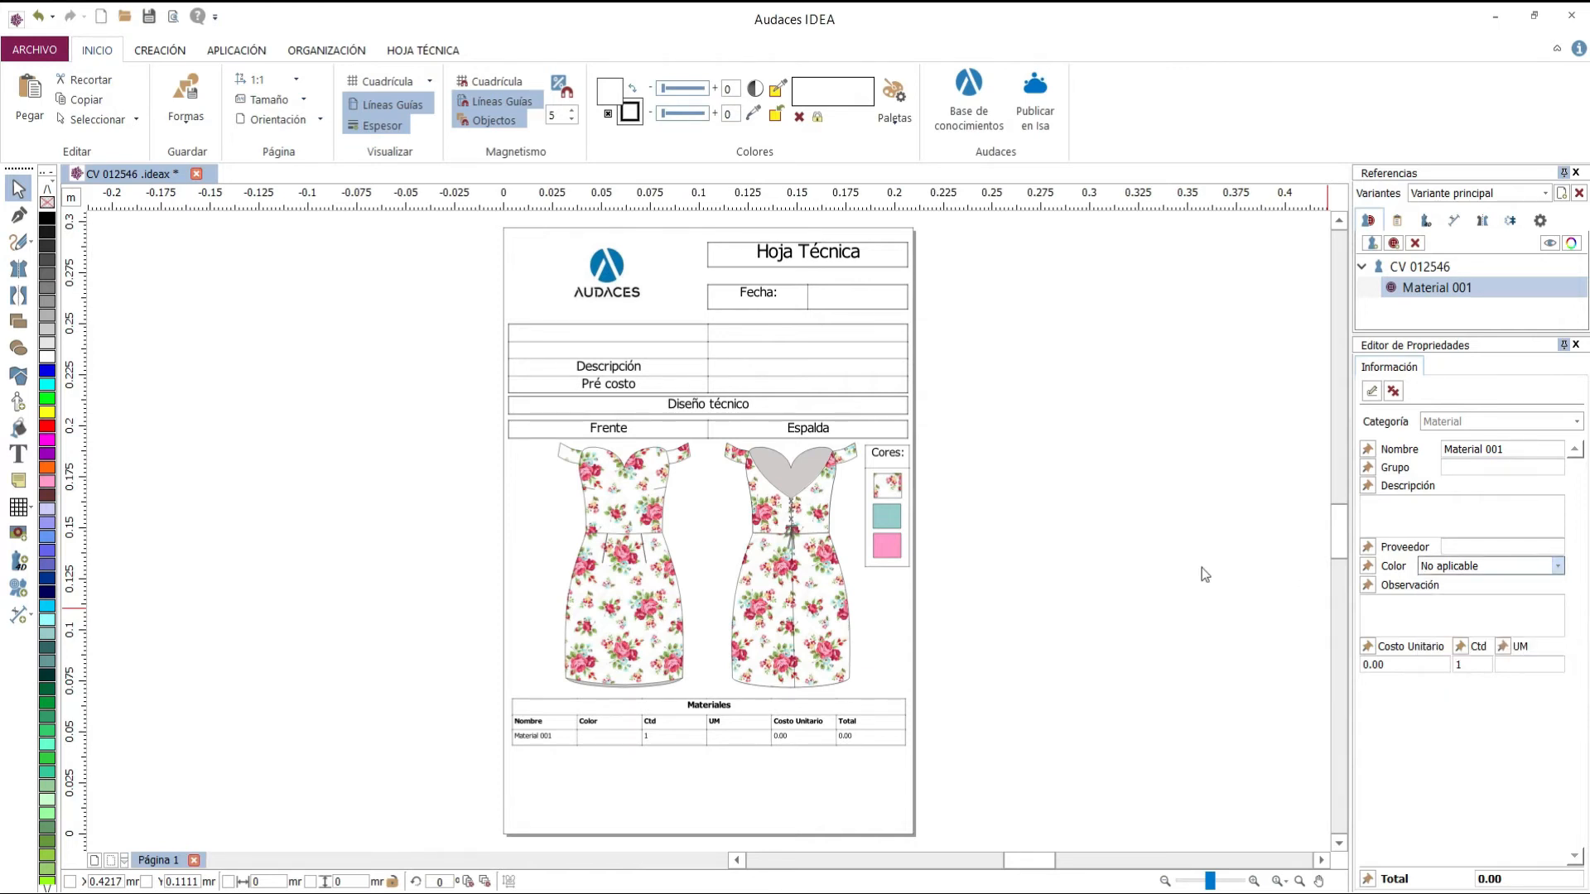
Make the registered palette 2020 the standard palette and save the change in the palette registry.
click(894, 93)
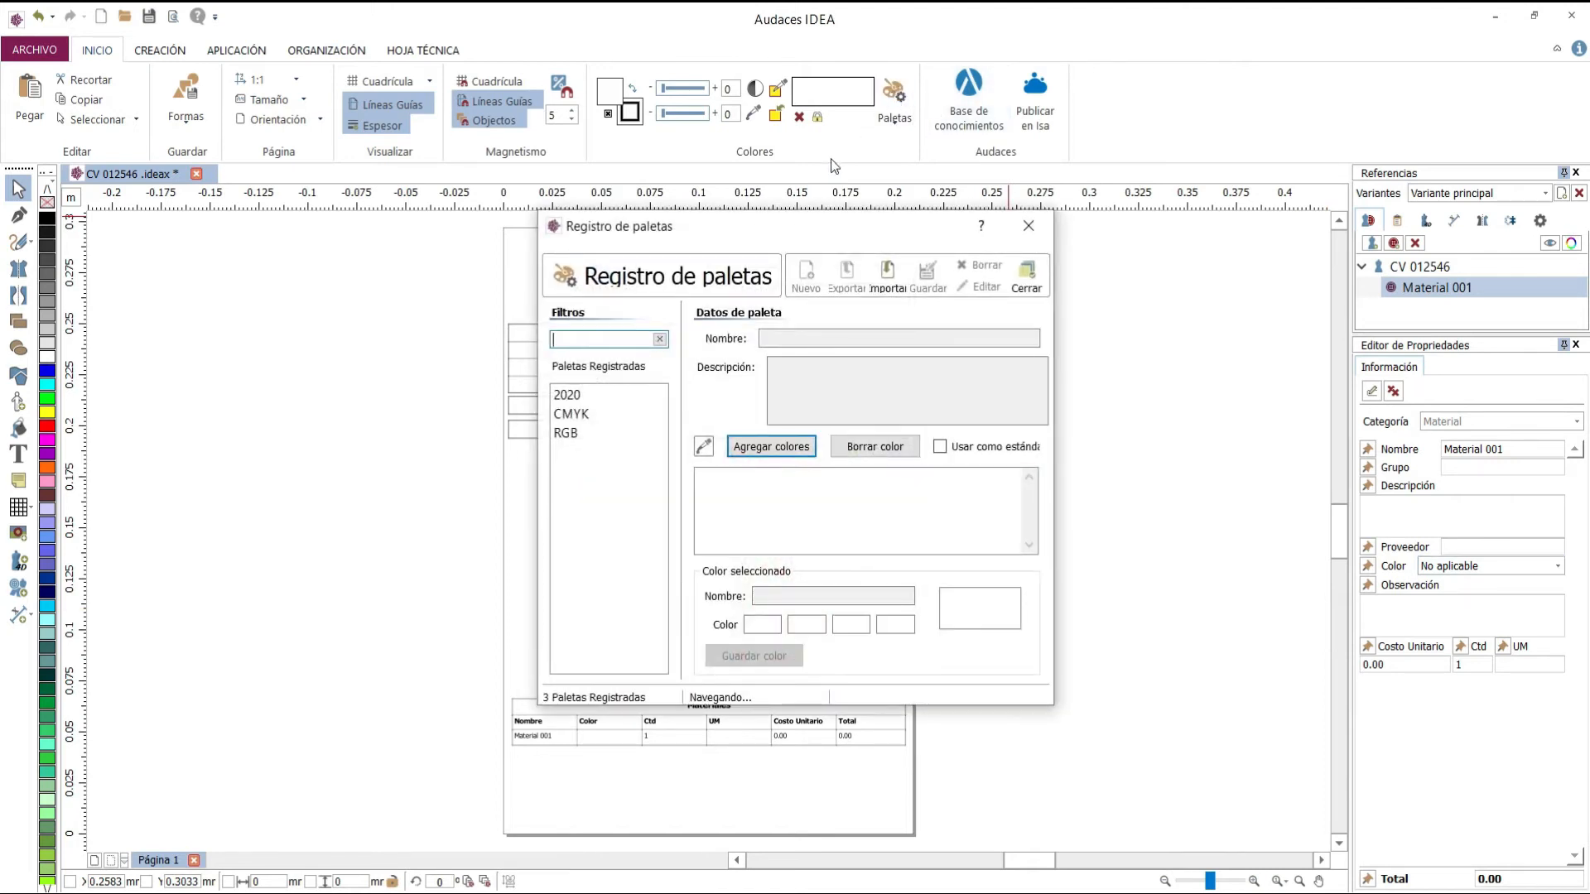
click(583, 396)
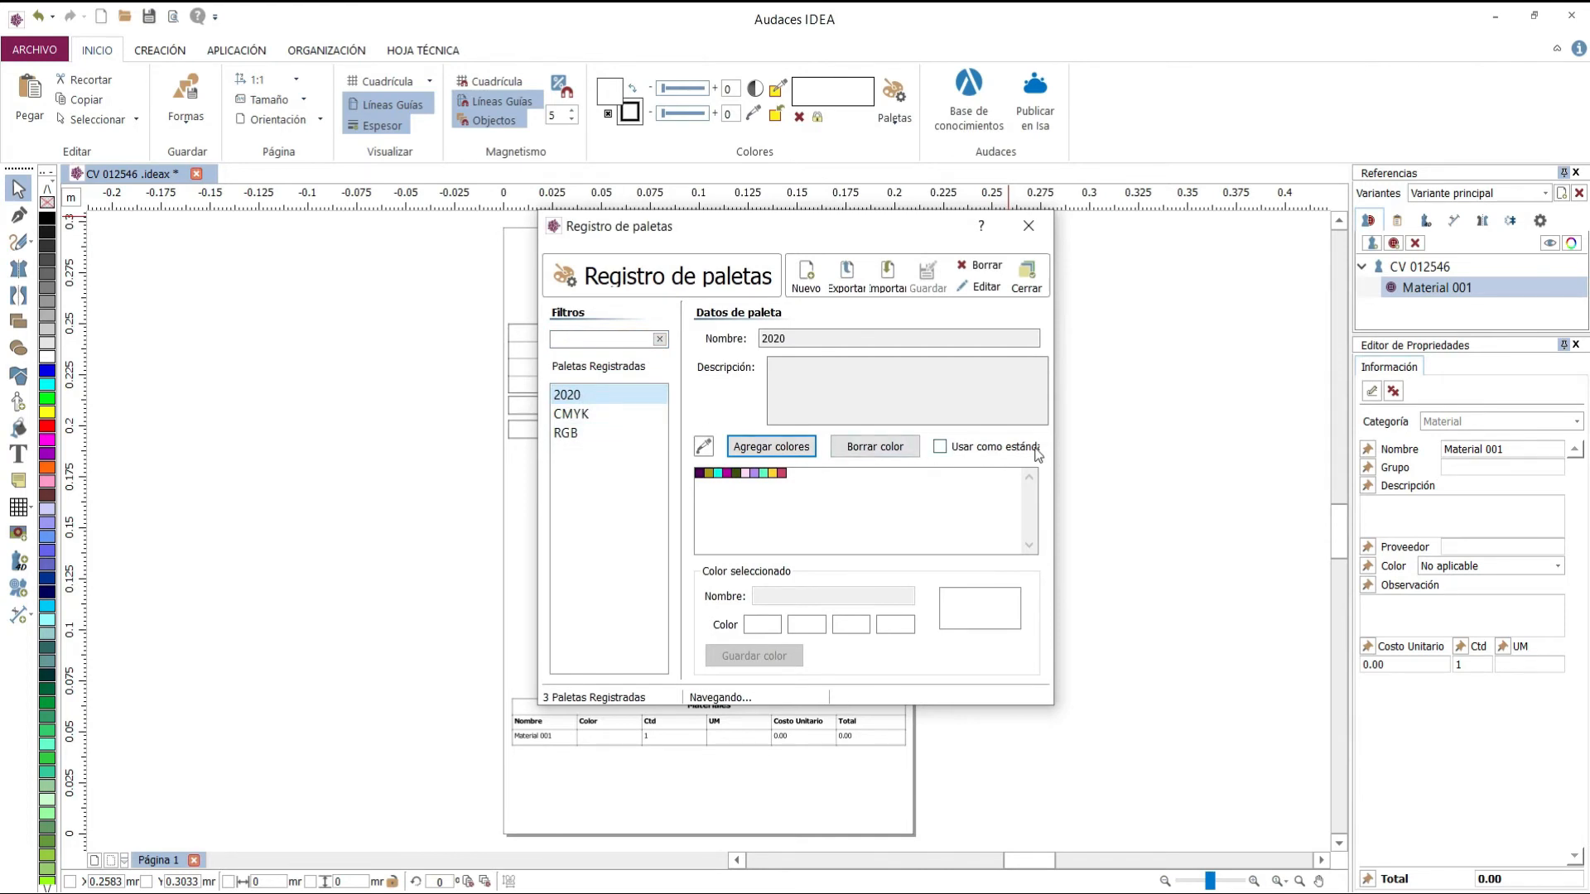
click(941, 448)
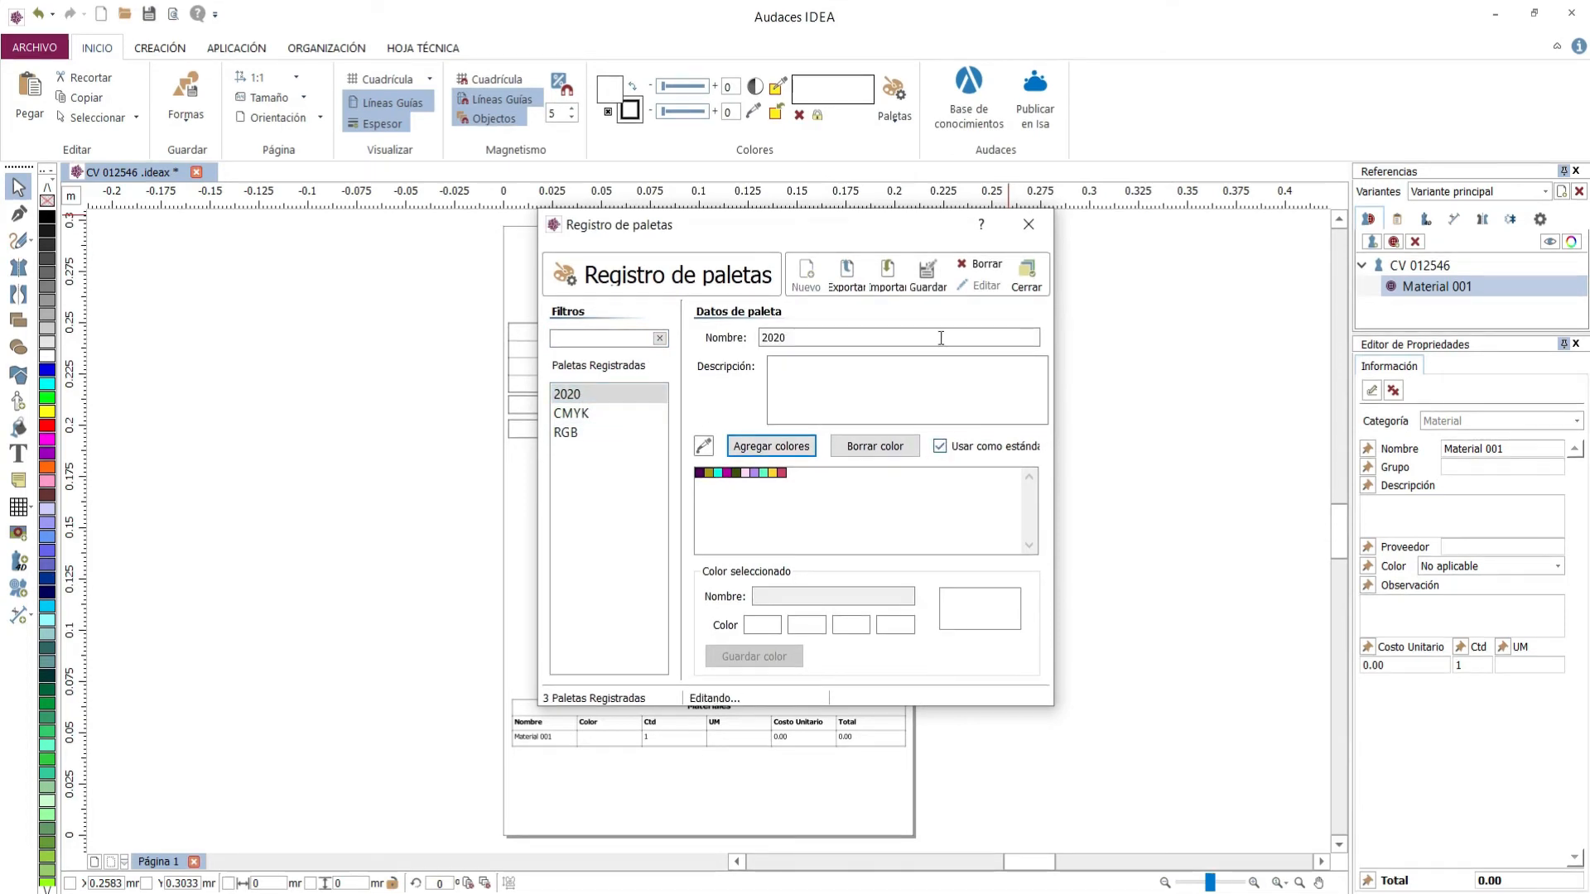
click(929, 277)
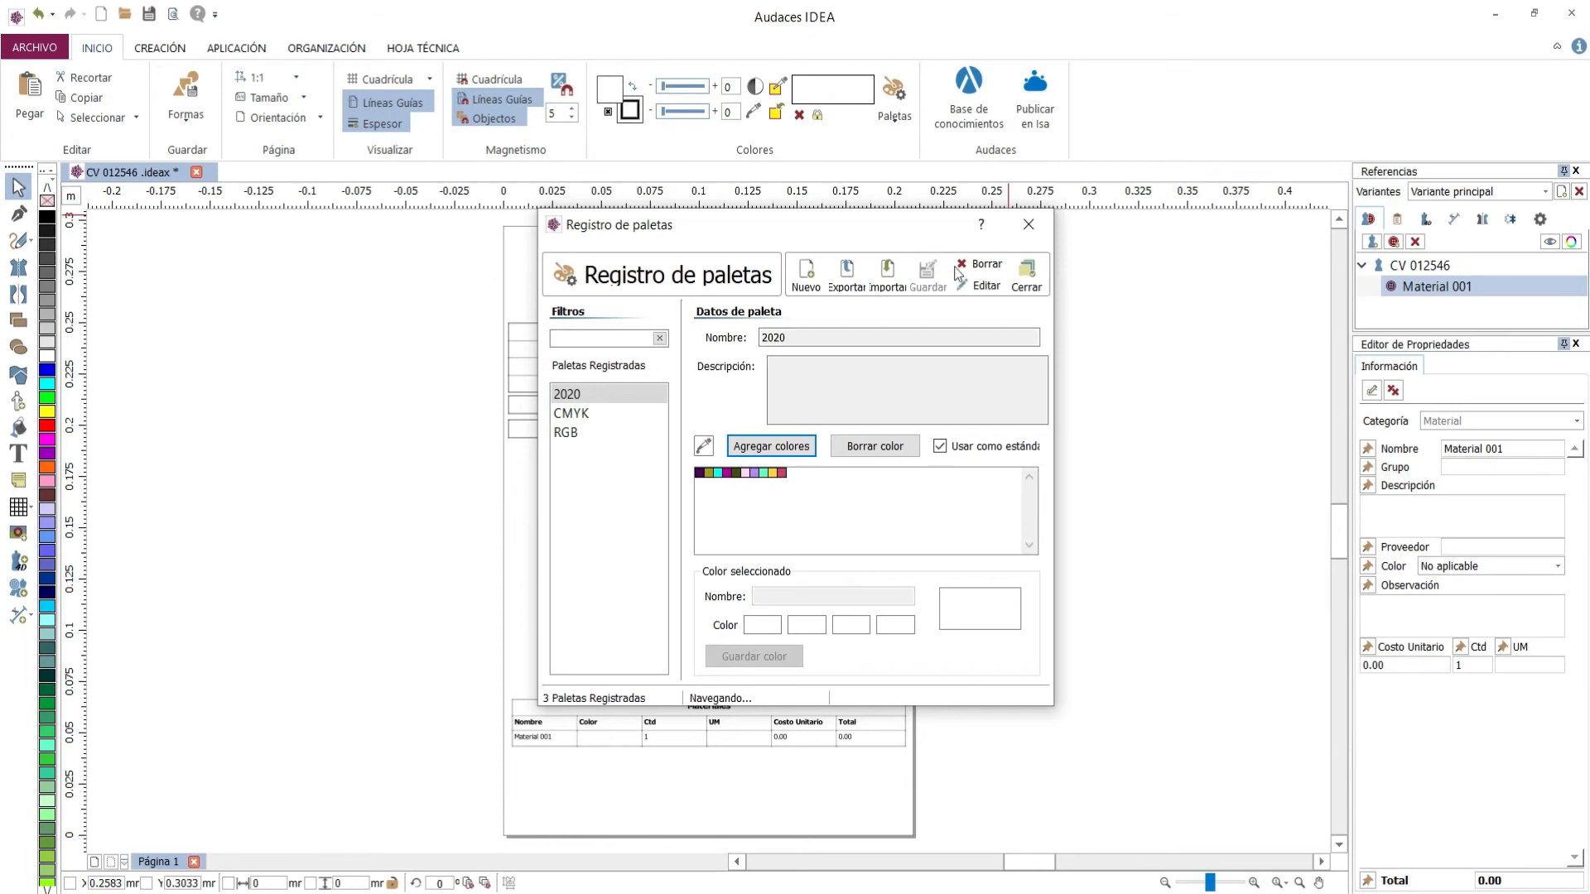
click(1028, 225)
Add a second material to model CV 012546 and open its list of colours.
click(1393, 241)
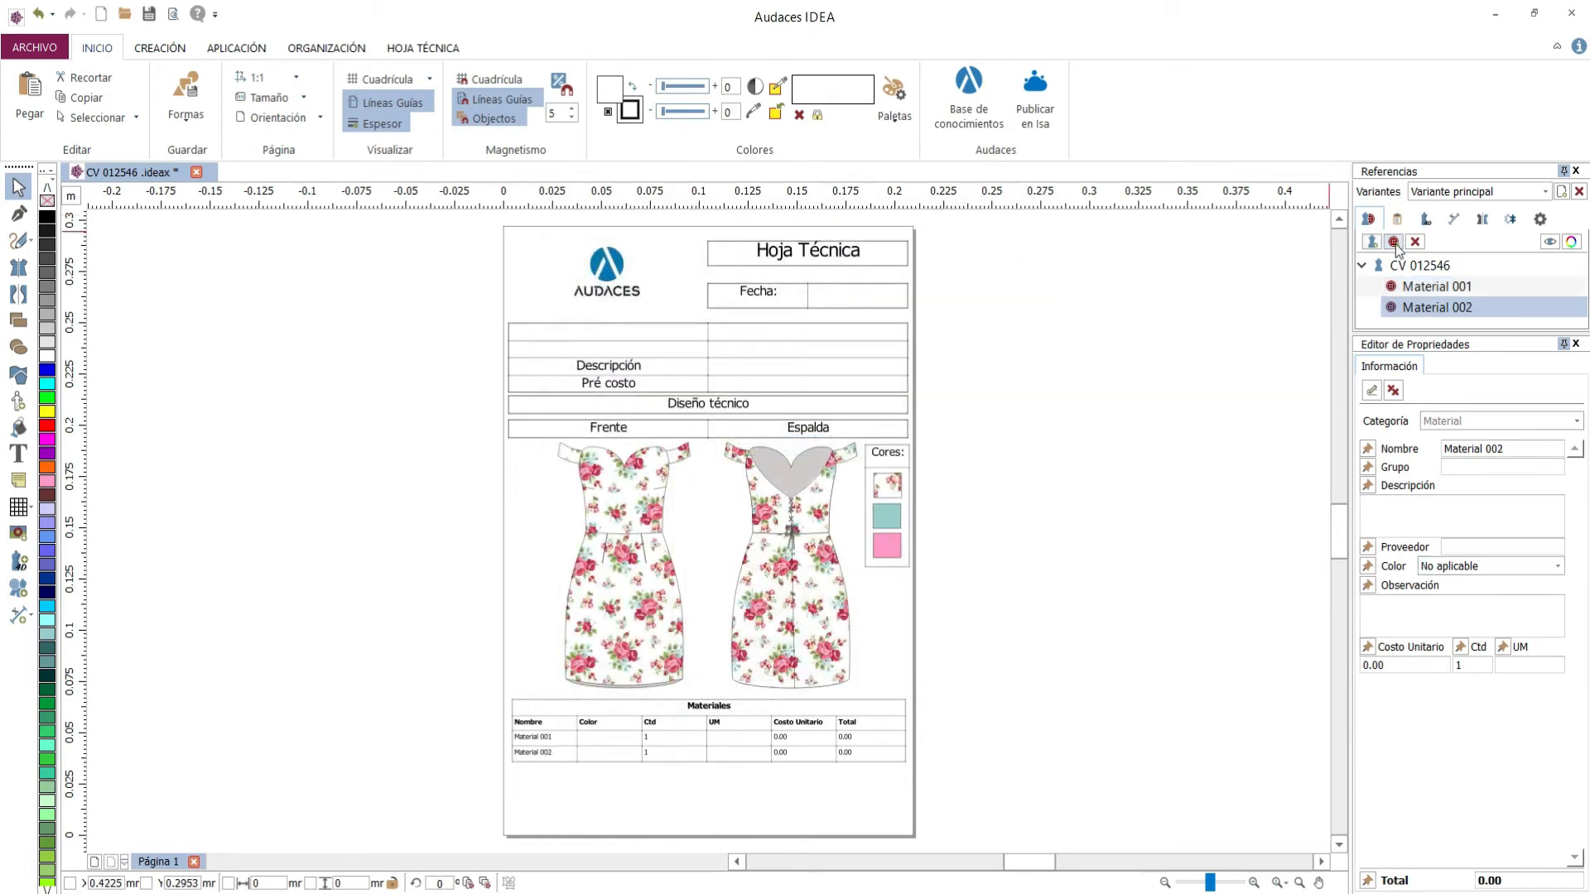
click(1557, 566)
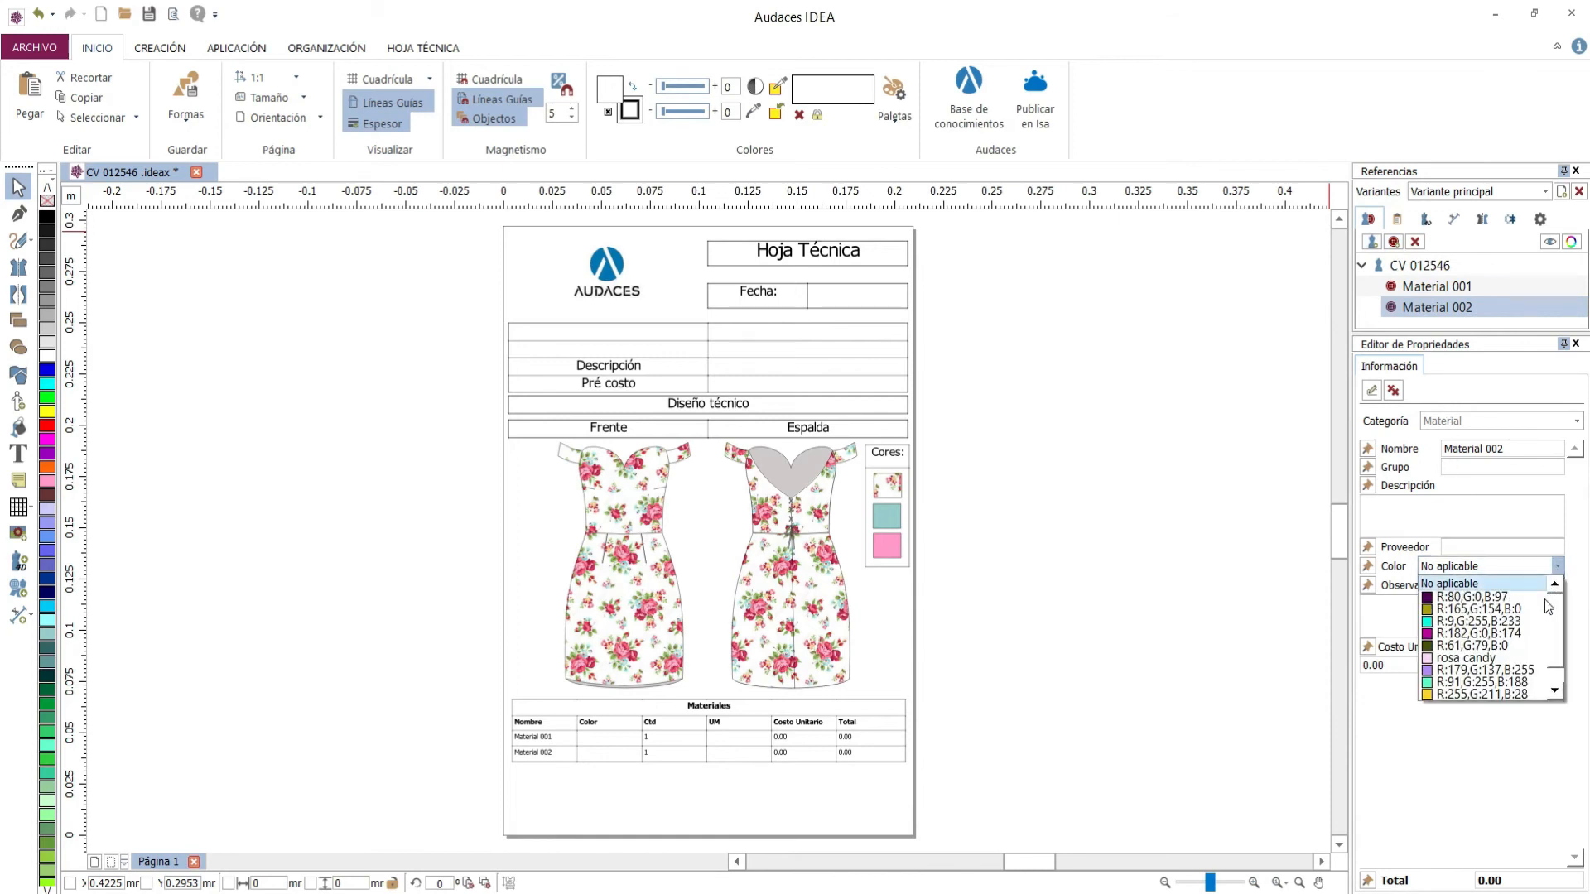
Create a new document, add a material to its model and open that material's list of colours.
click(101, 15)
click(101, 15)
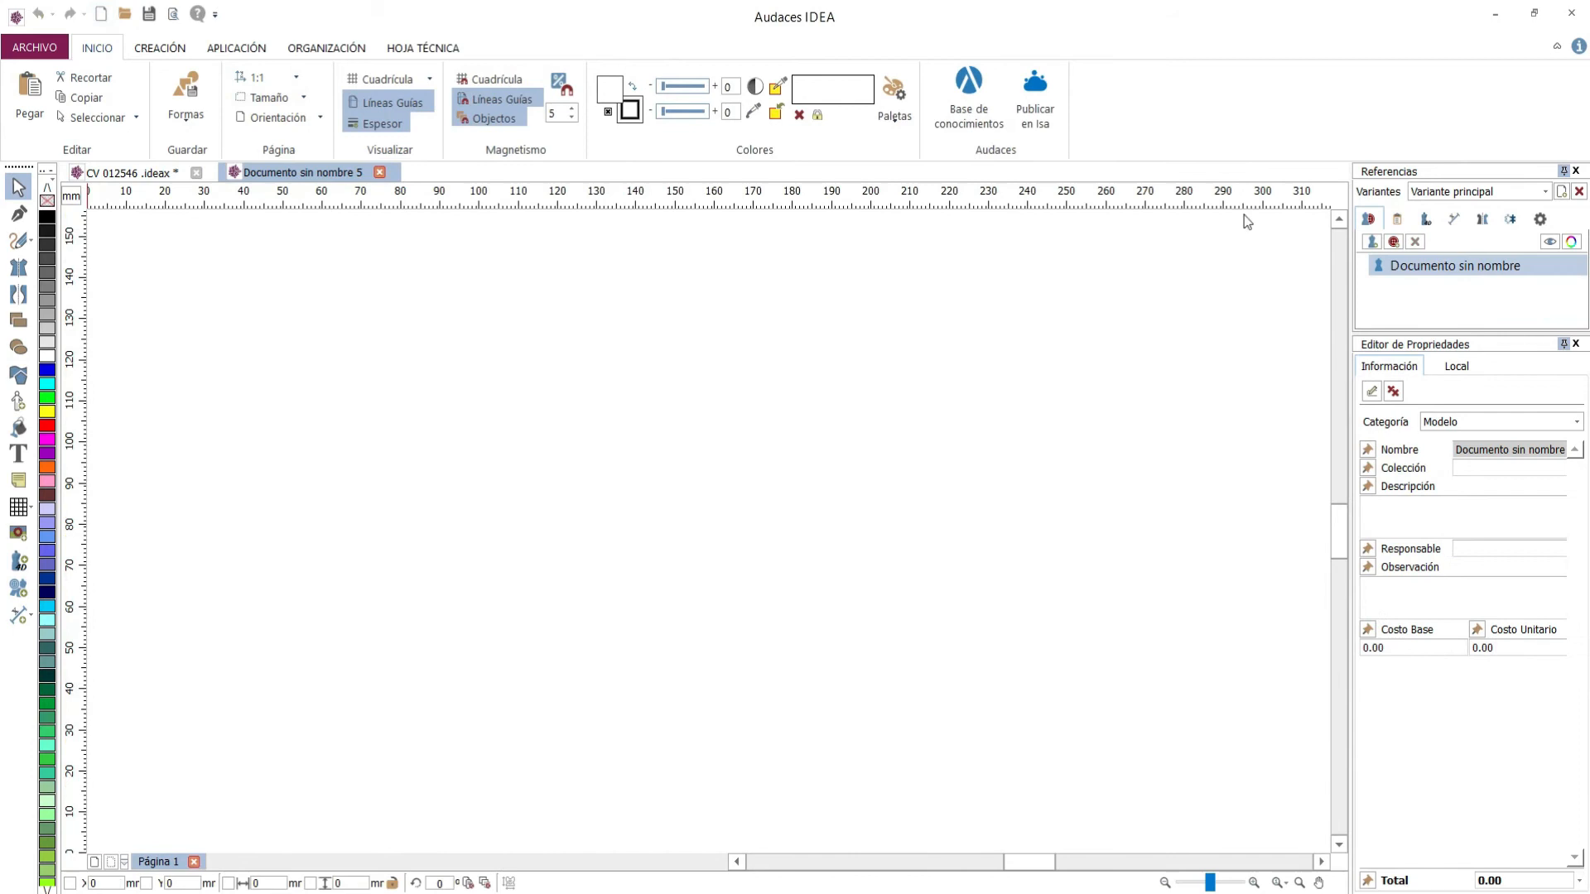
click(1393, 241)
click(1557, 567)
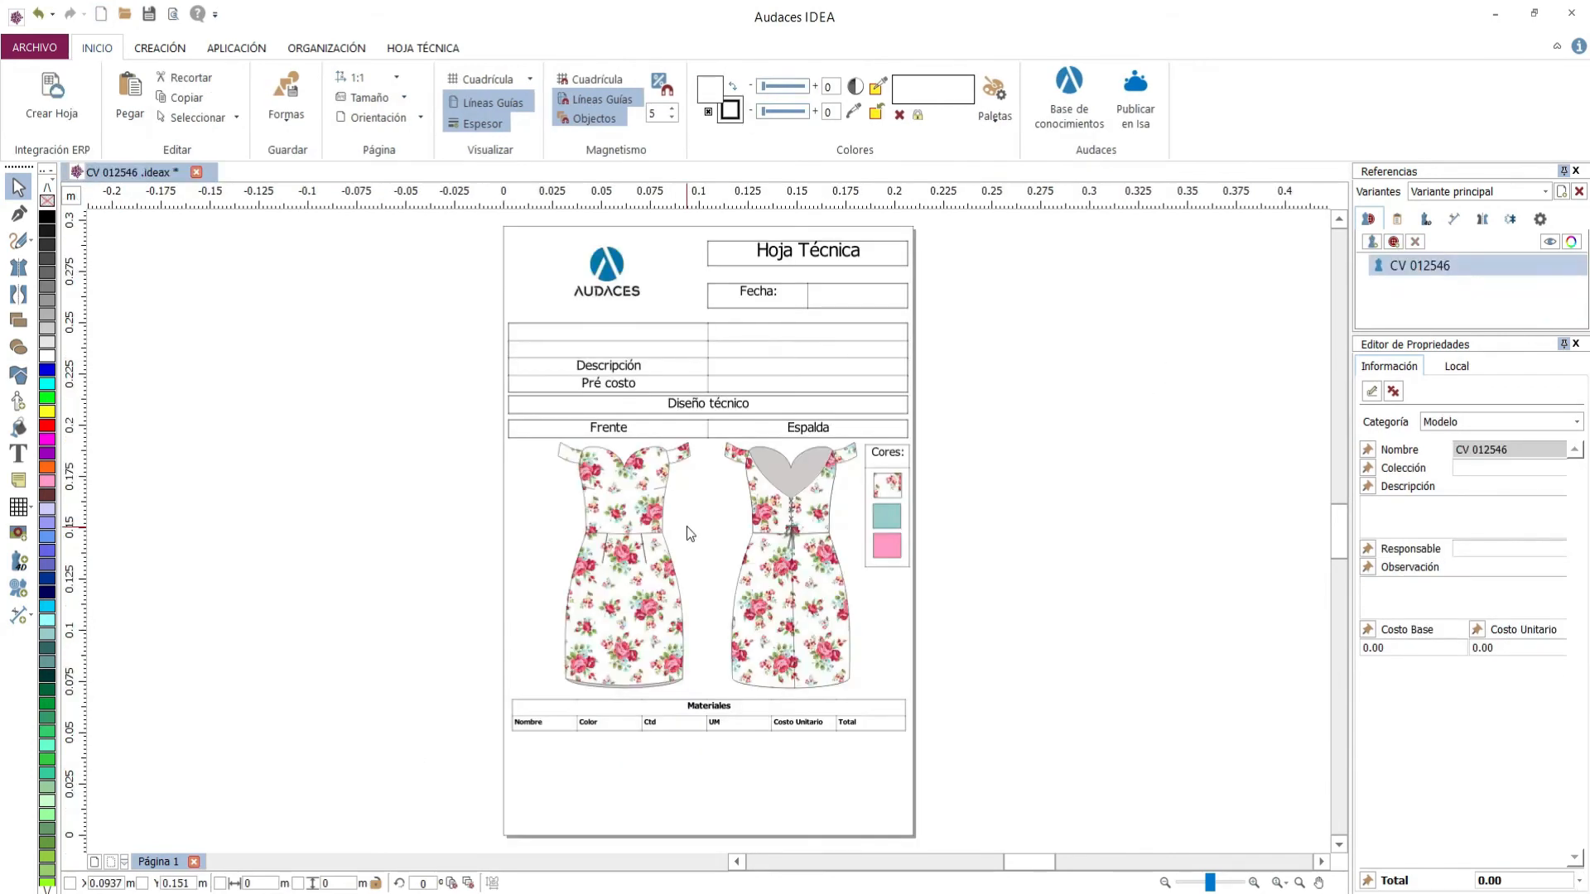
Search the ERP references for "btn" and add [BTN-1234] BTN-XYZ - BUTTON to model CV 012546 in the variant Color: [054] RED.
click(18, 588)
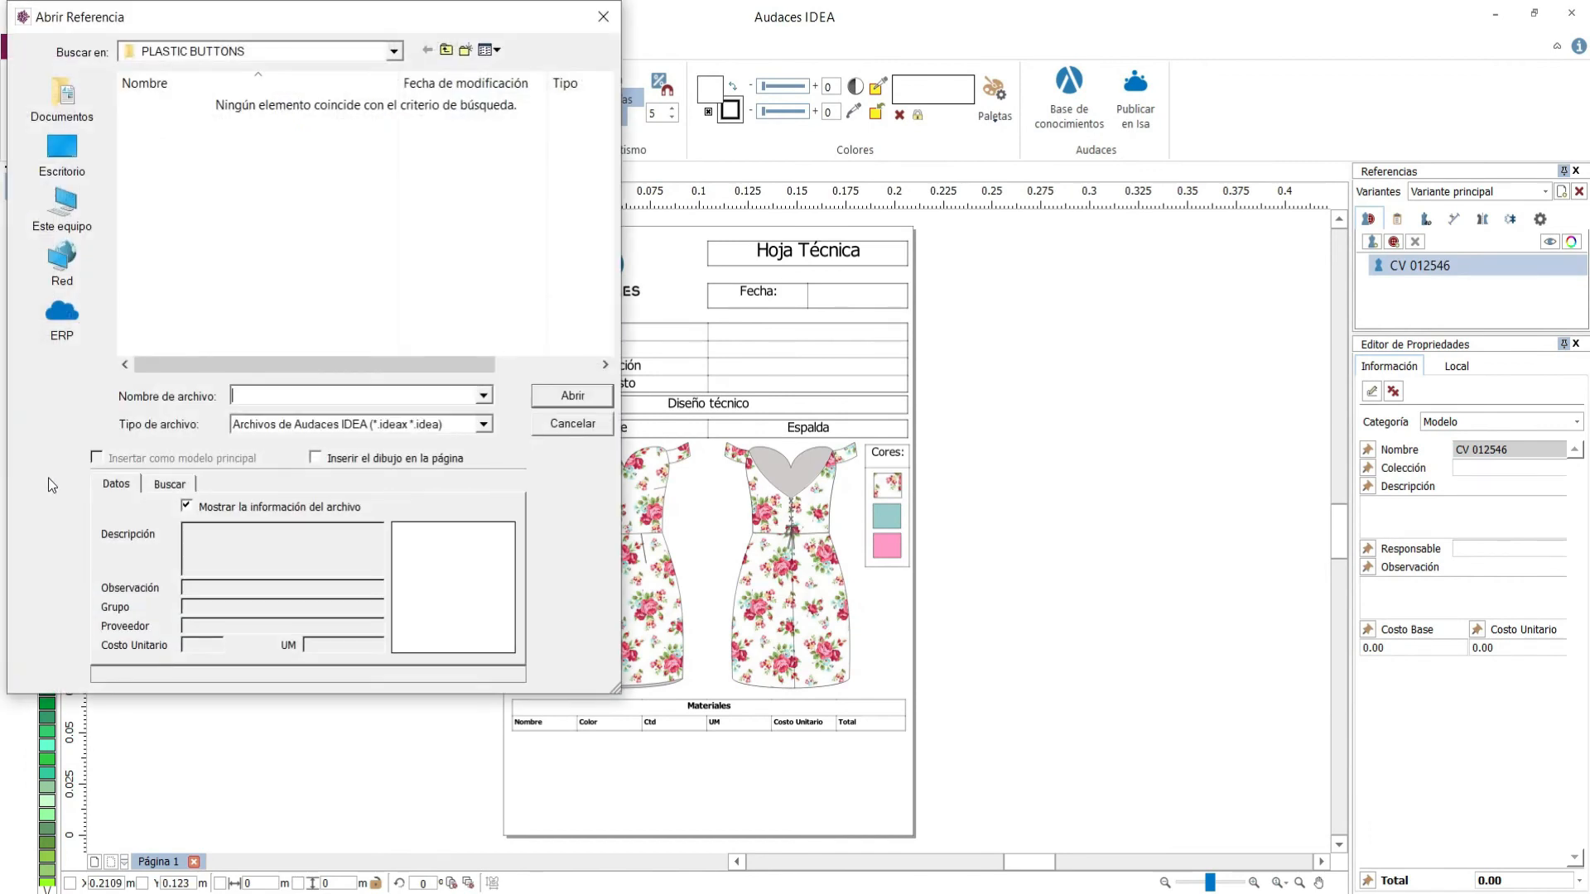
click(65, 340)
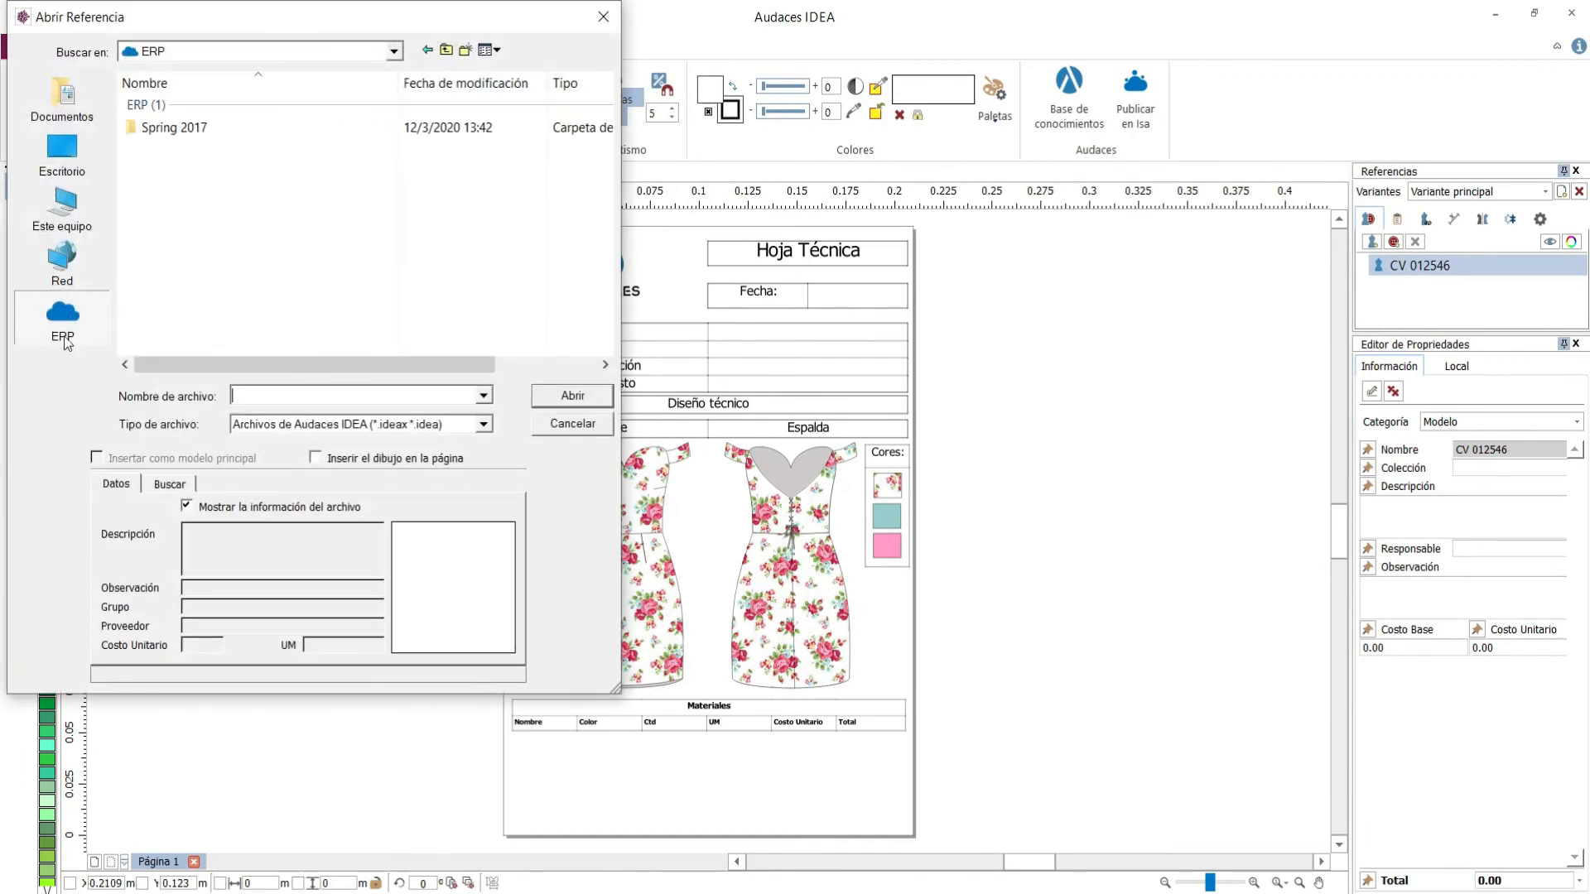
click(169, 485)
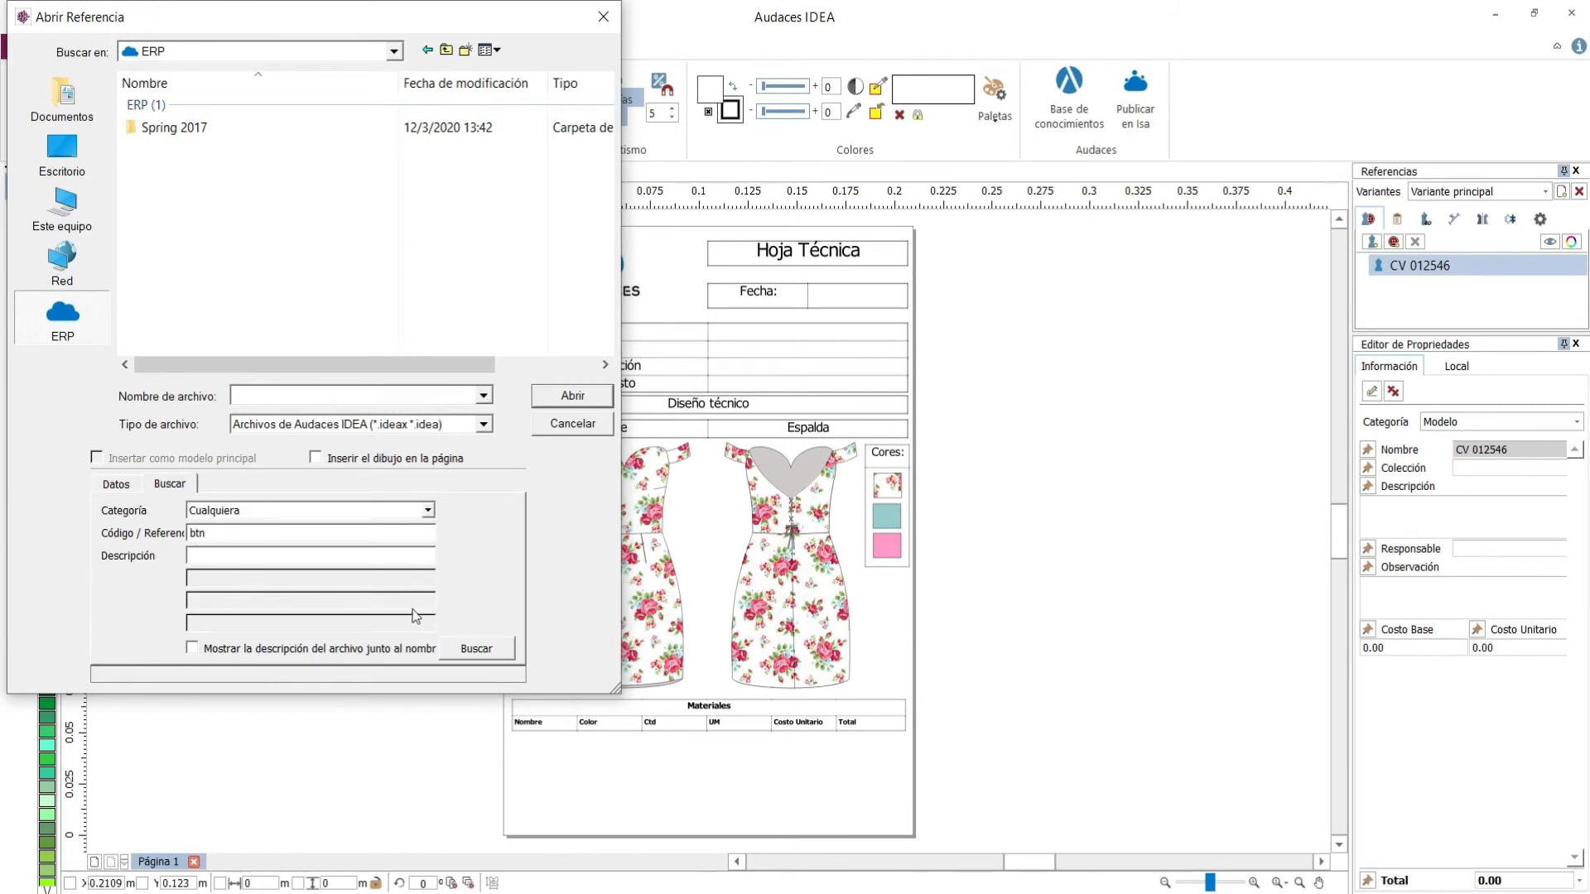
click(464, 650)
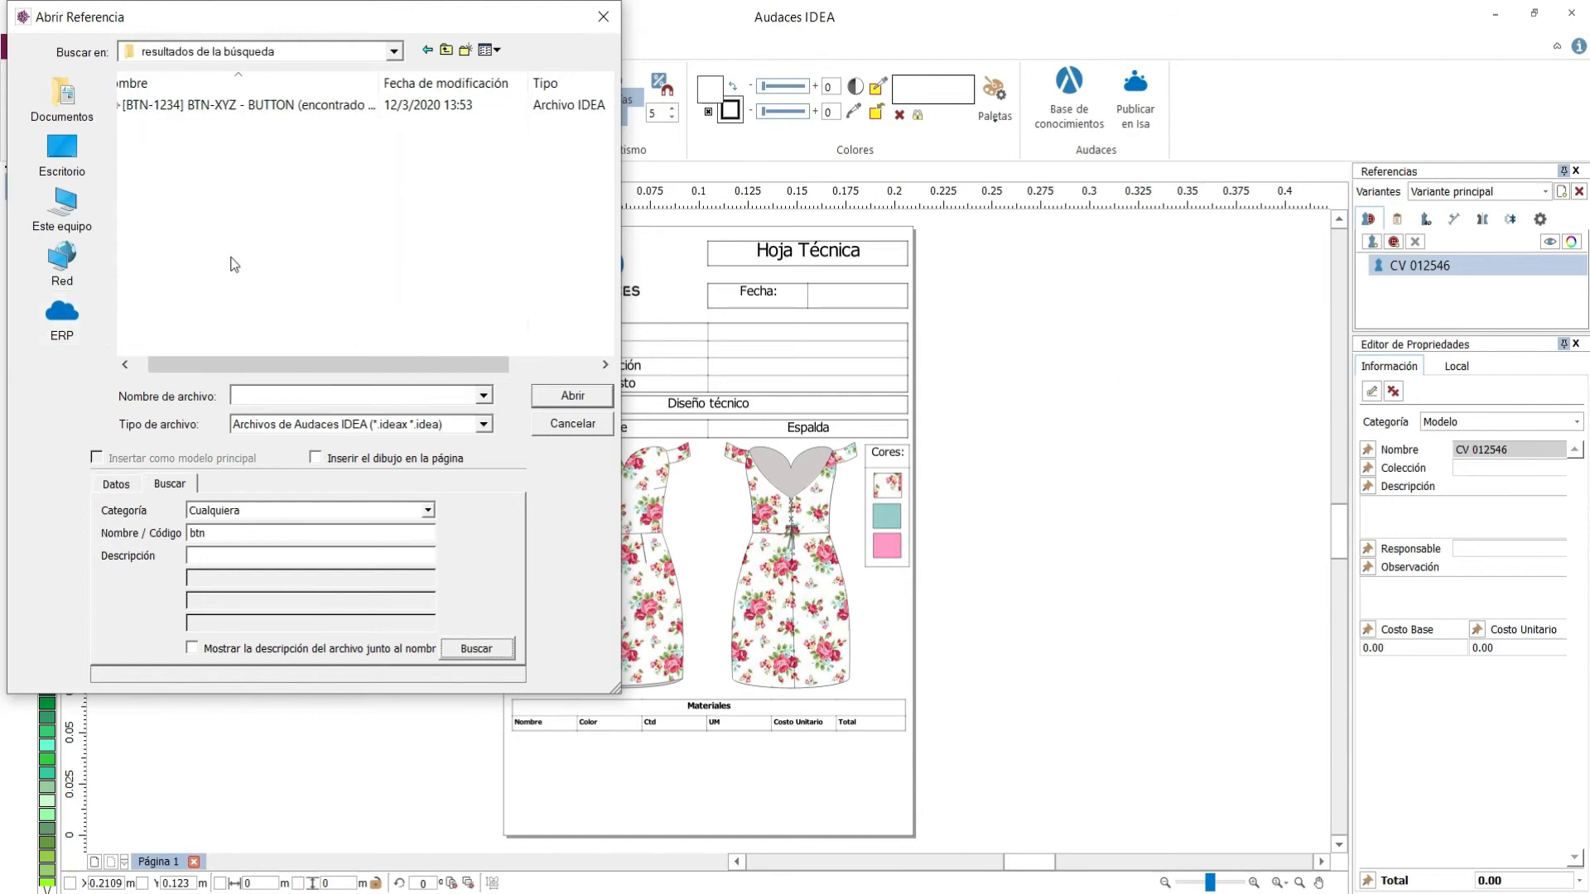
click(179, 112)
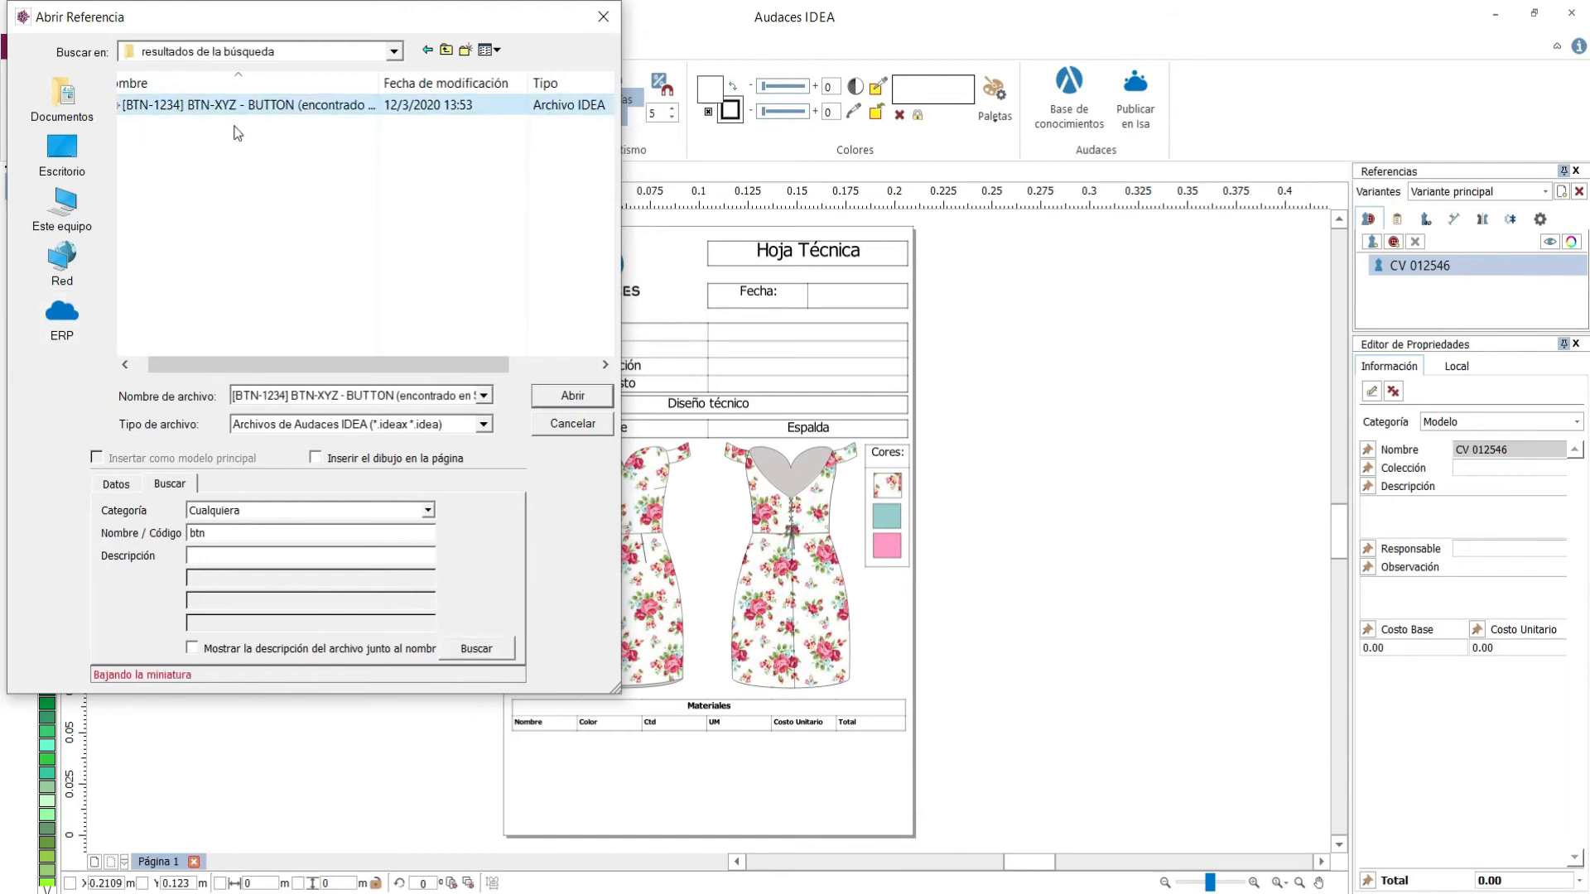
click(549, 399)
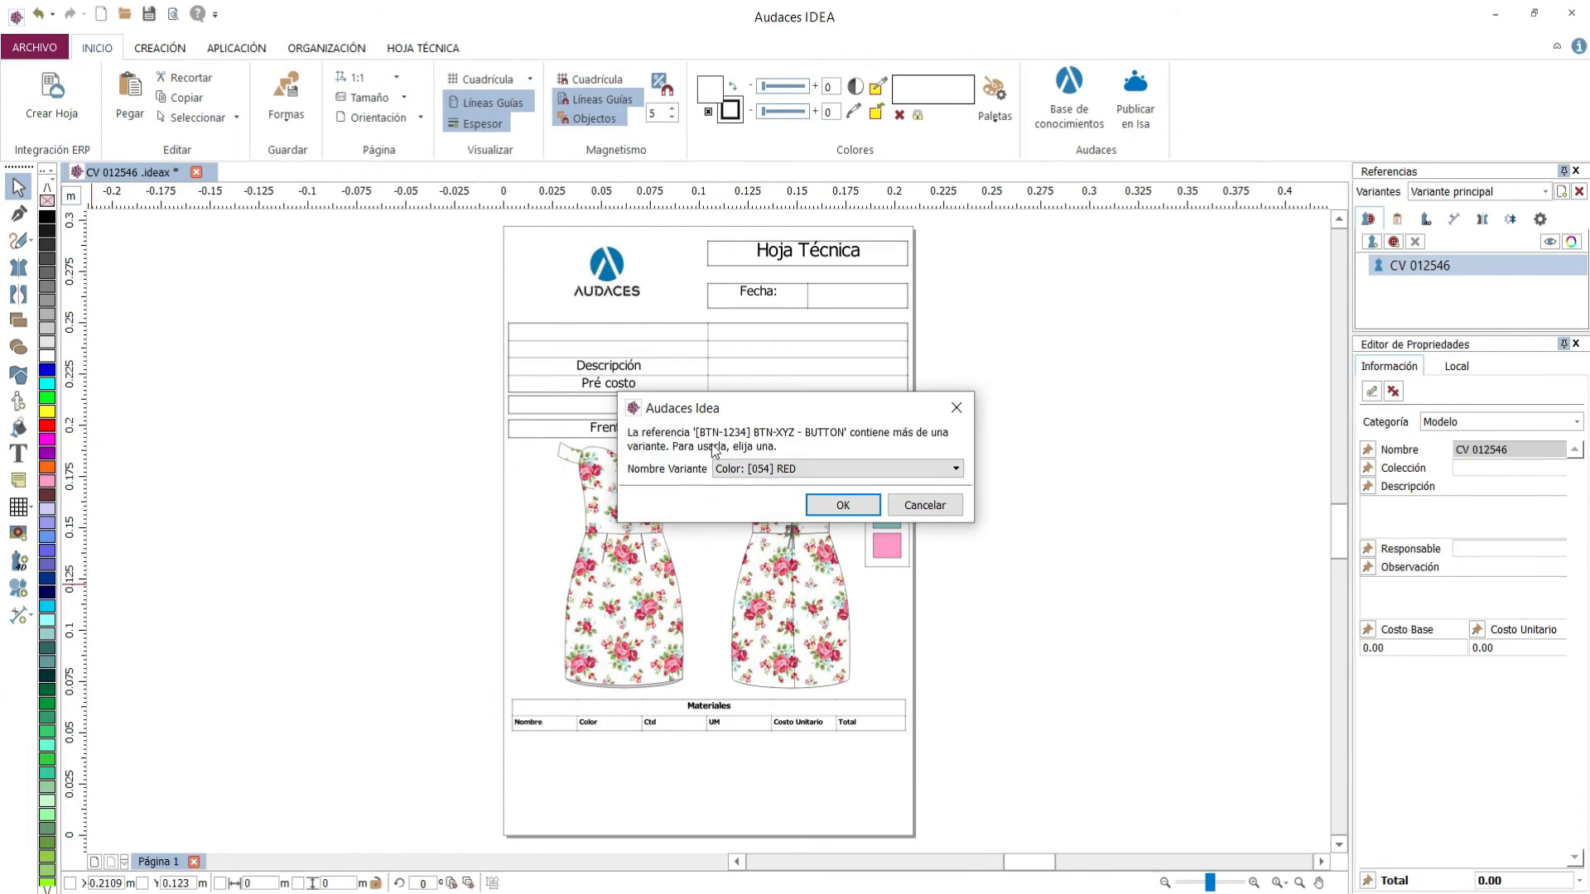
click(844, 506)
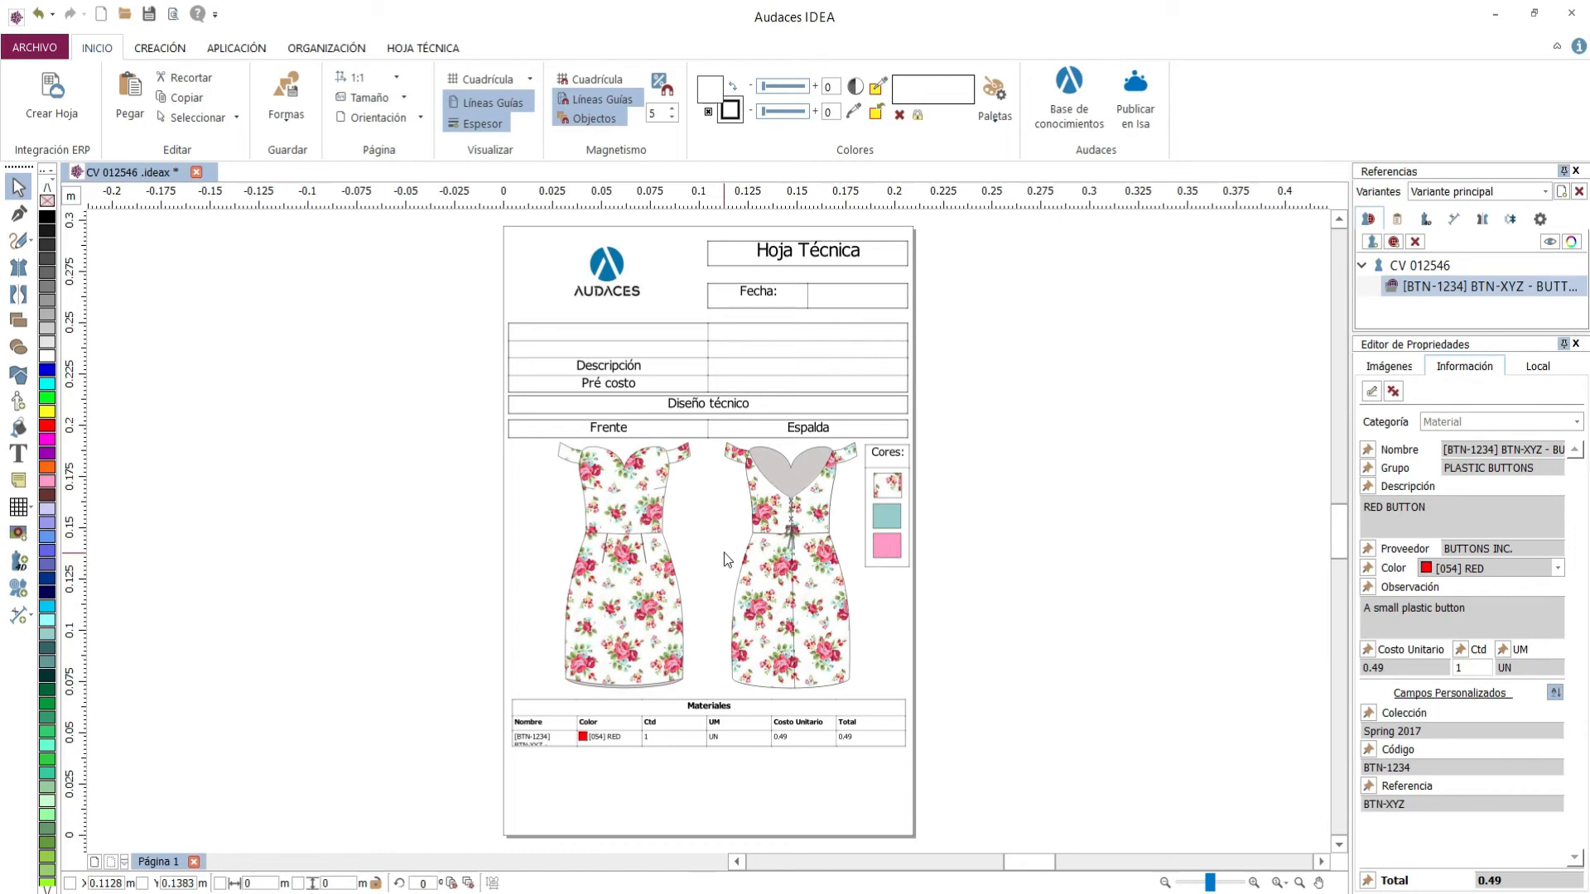
Delete the added button reference from model CV 012546.
key(Delete)
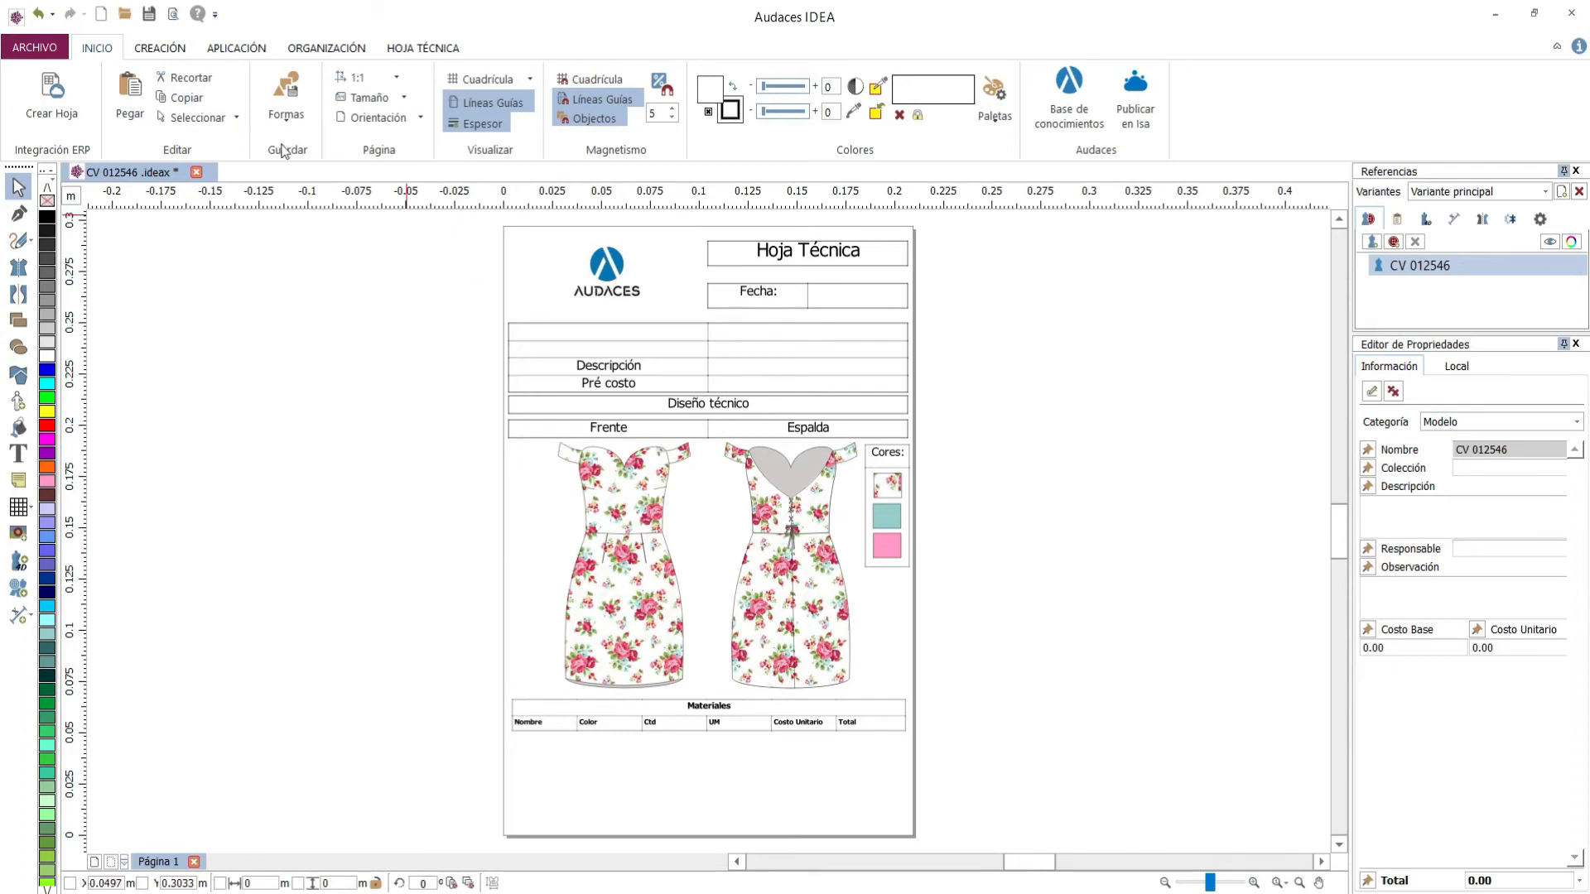
Set the ERP image quality to Personalizada in the Rede options and open the unit choices of its custom size settings.
click(36, 50)
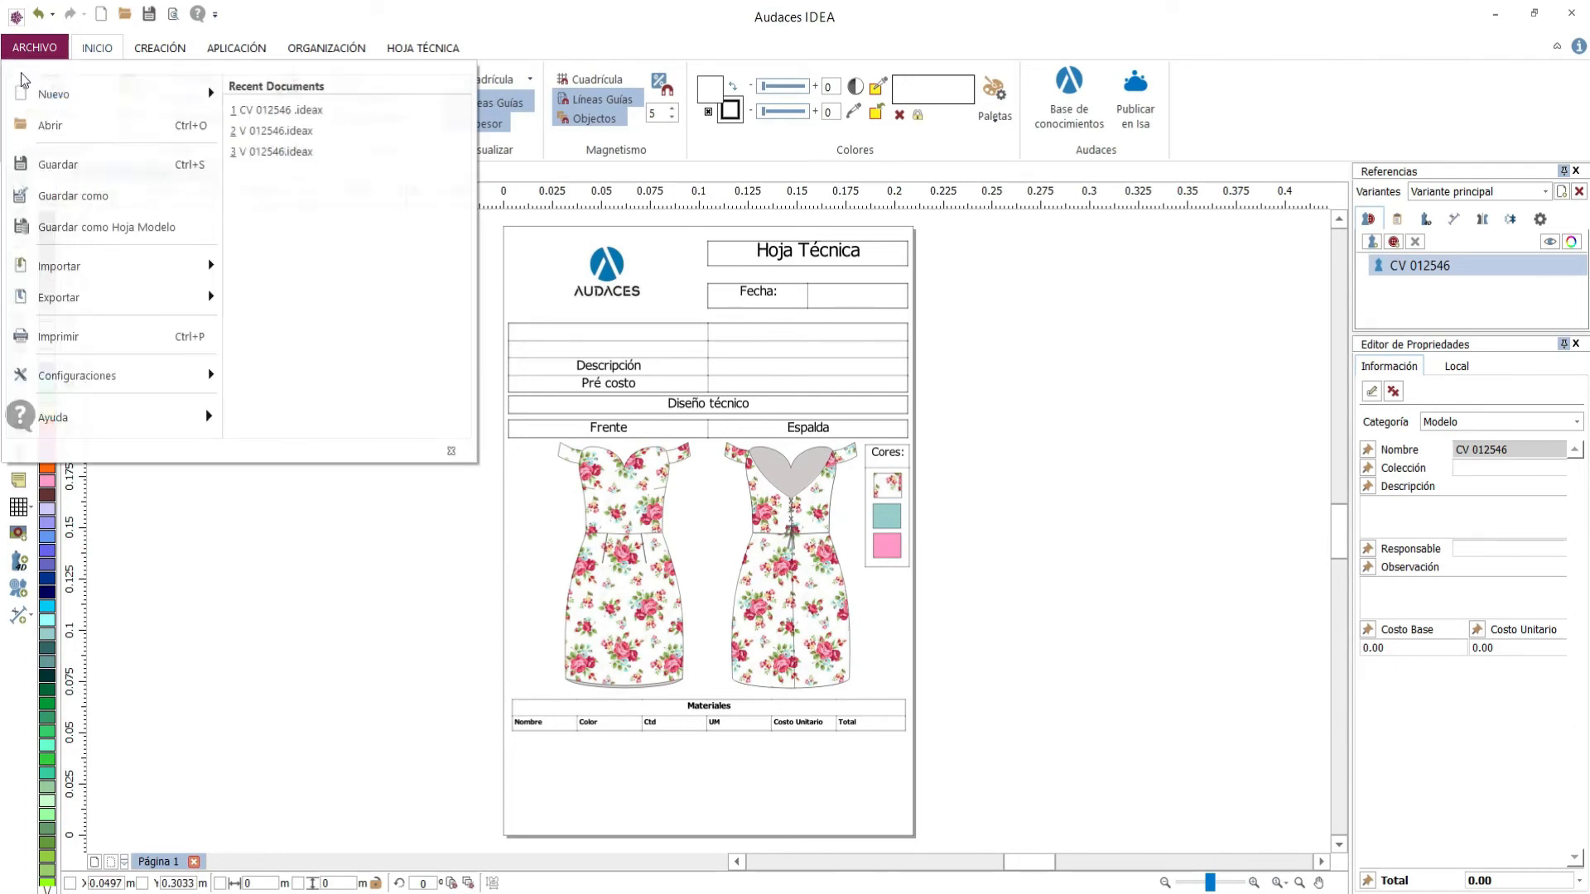
mouse_move(41, 378)
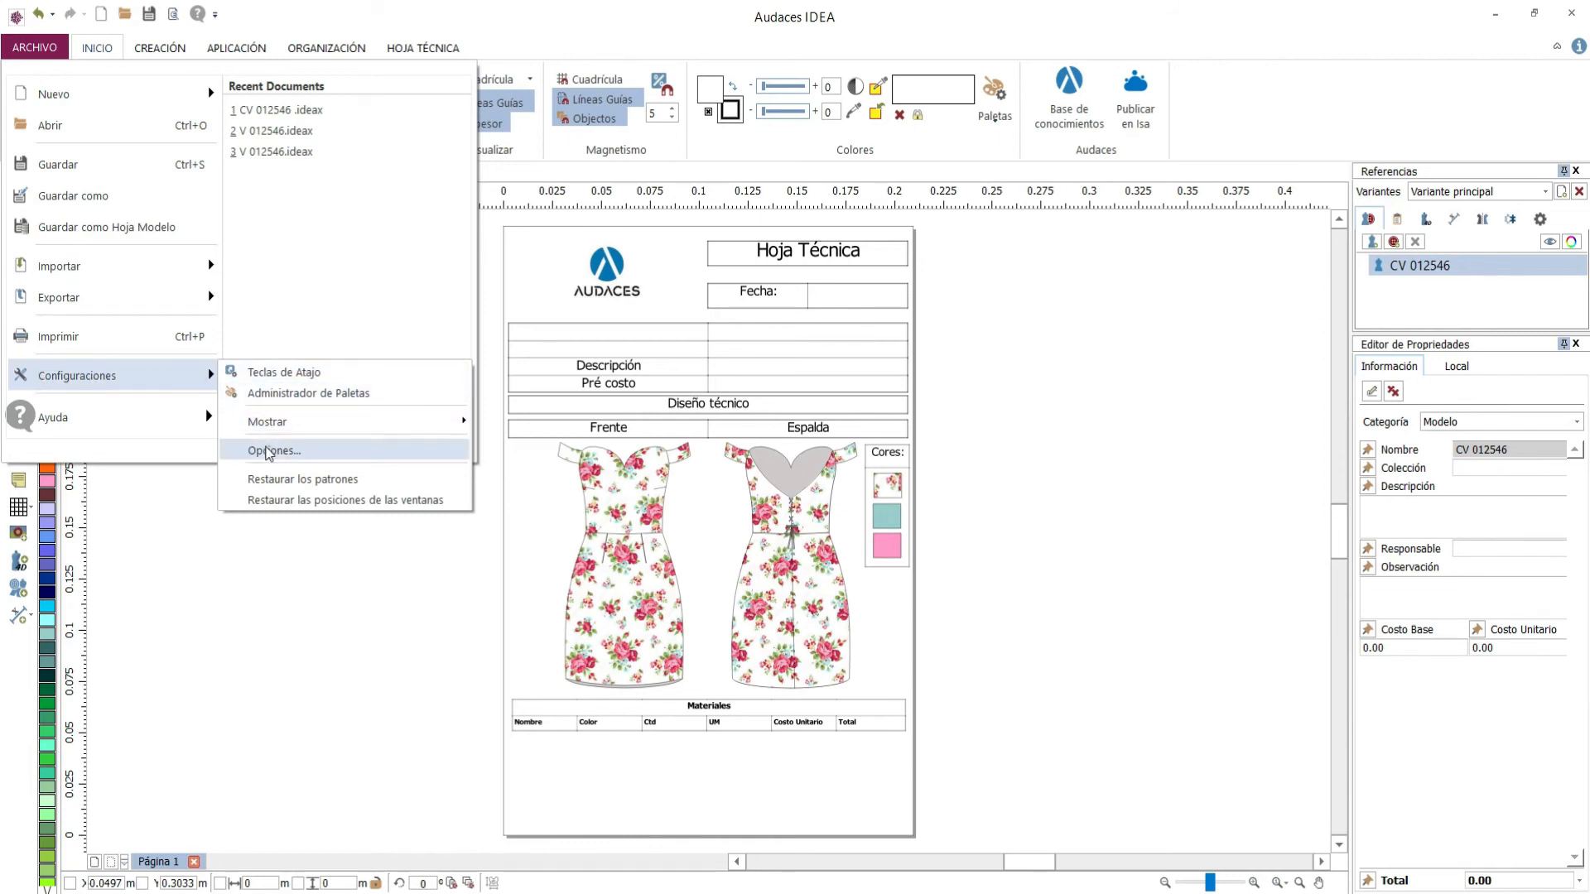
click(274, 450)
click(554, 437)
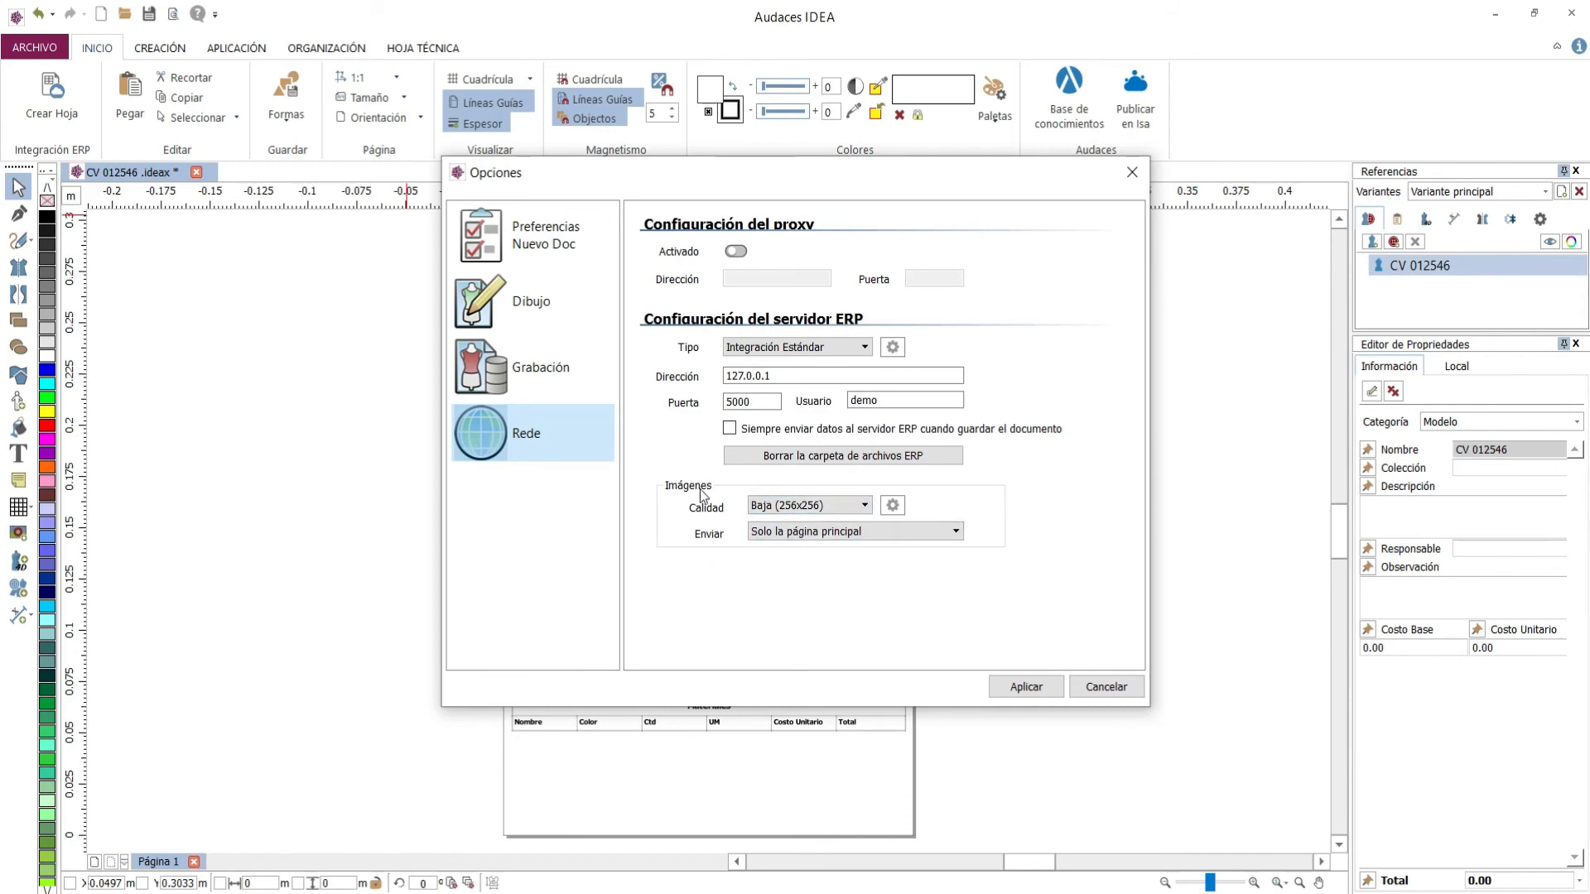
click(865, 506)
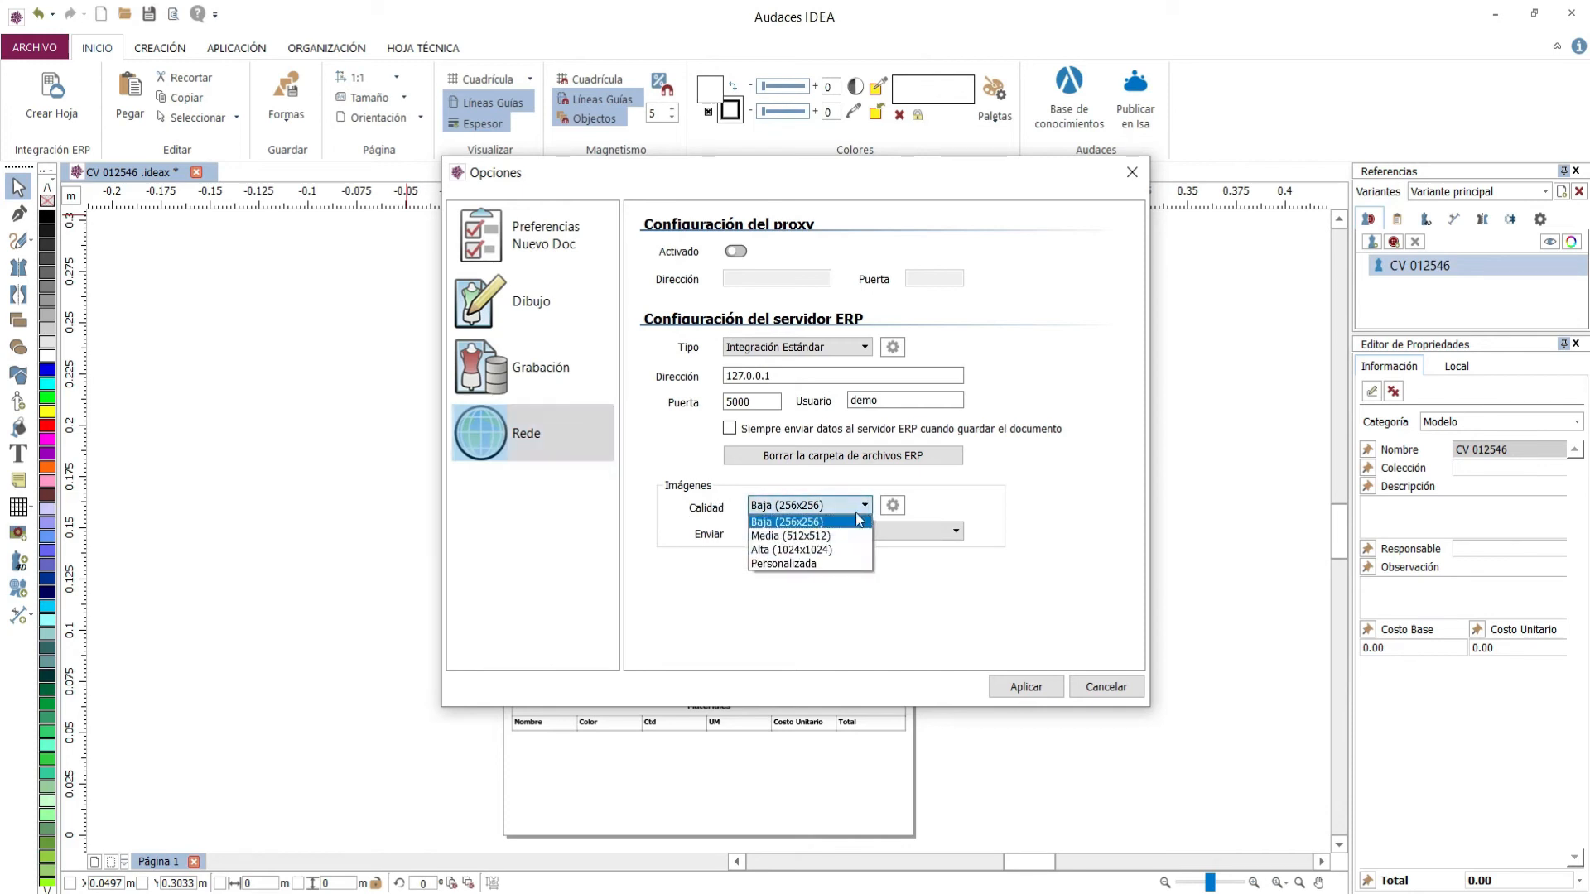
click(824, 564)
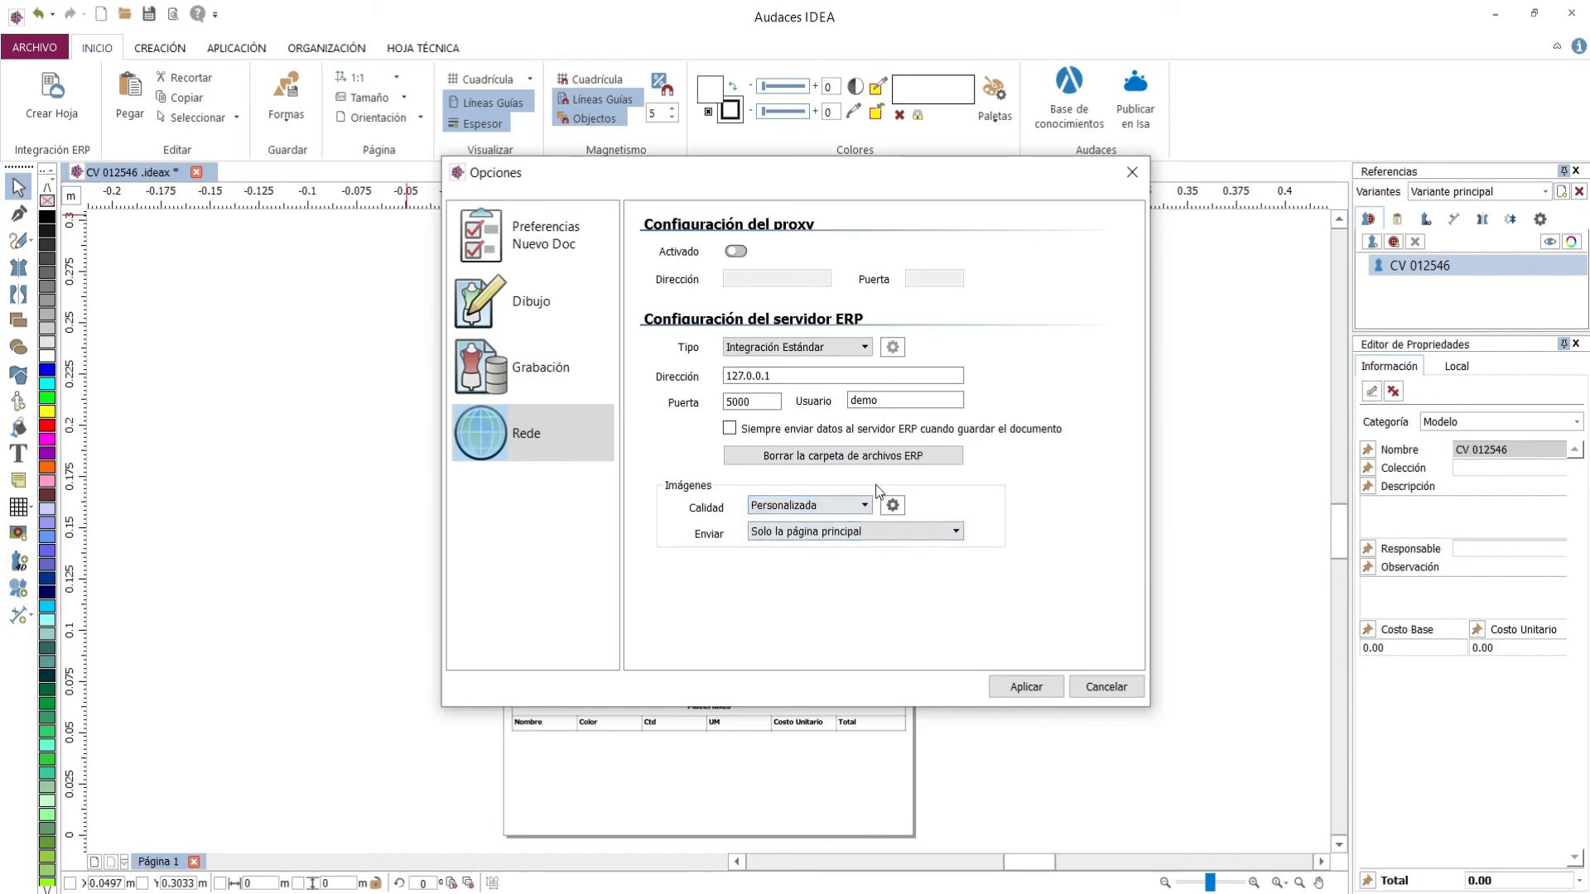
click(890, 503)
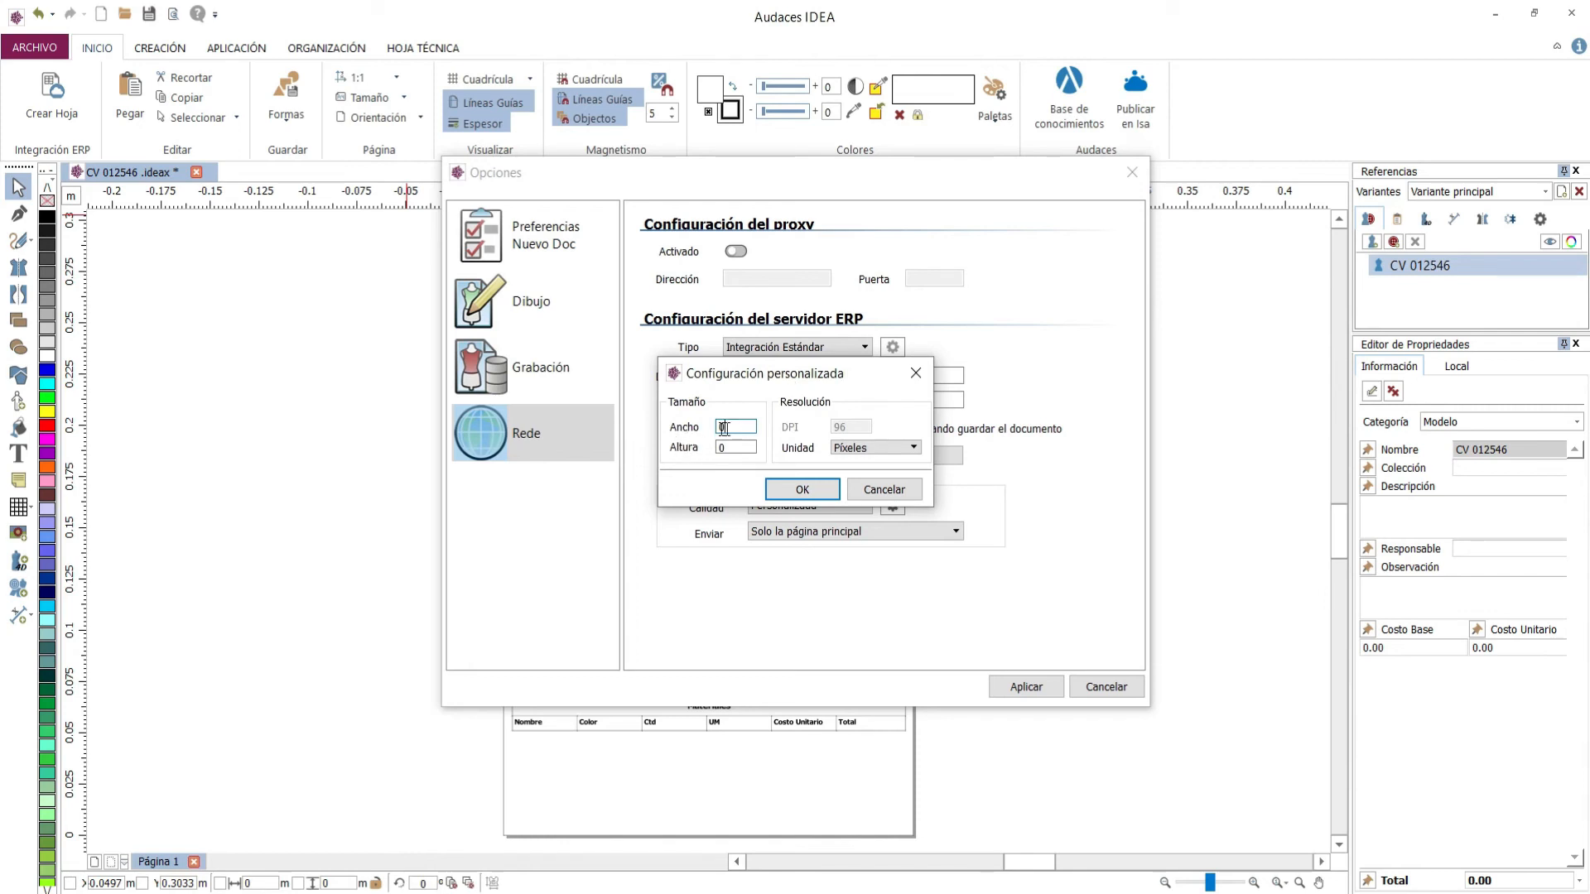
click(898, 448)
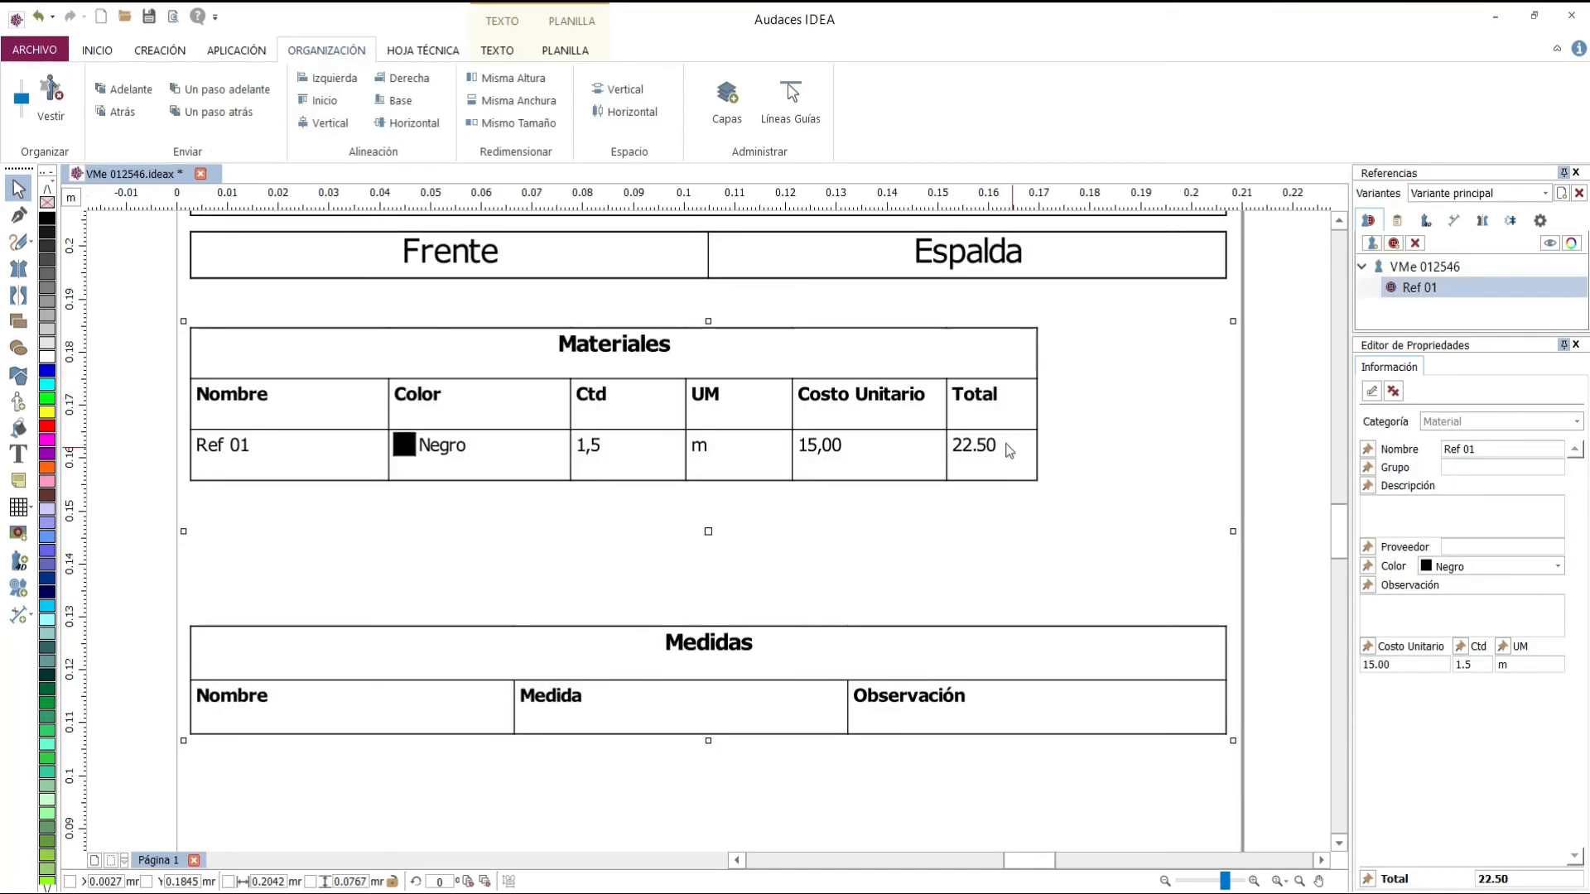
Examine the area, length and weight units offered in the new-document preferences and the document's ruler units, applying the options unchanged.
click(39, 50)
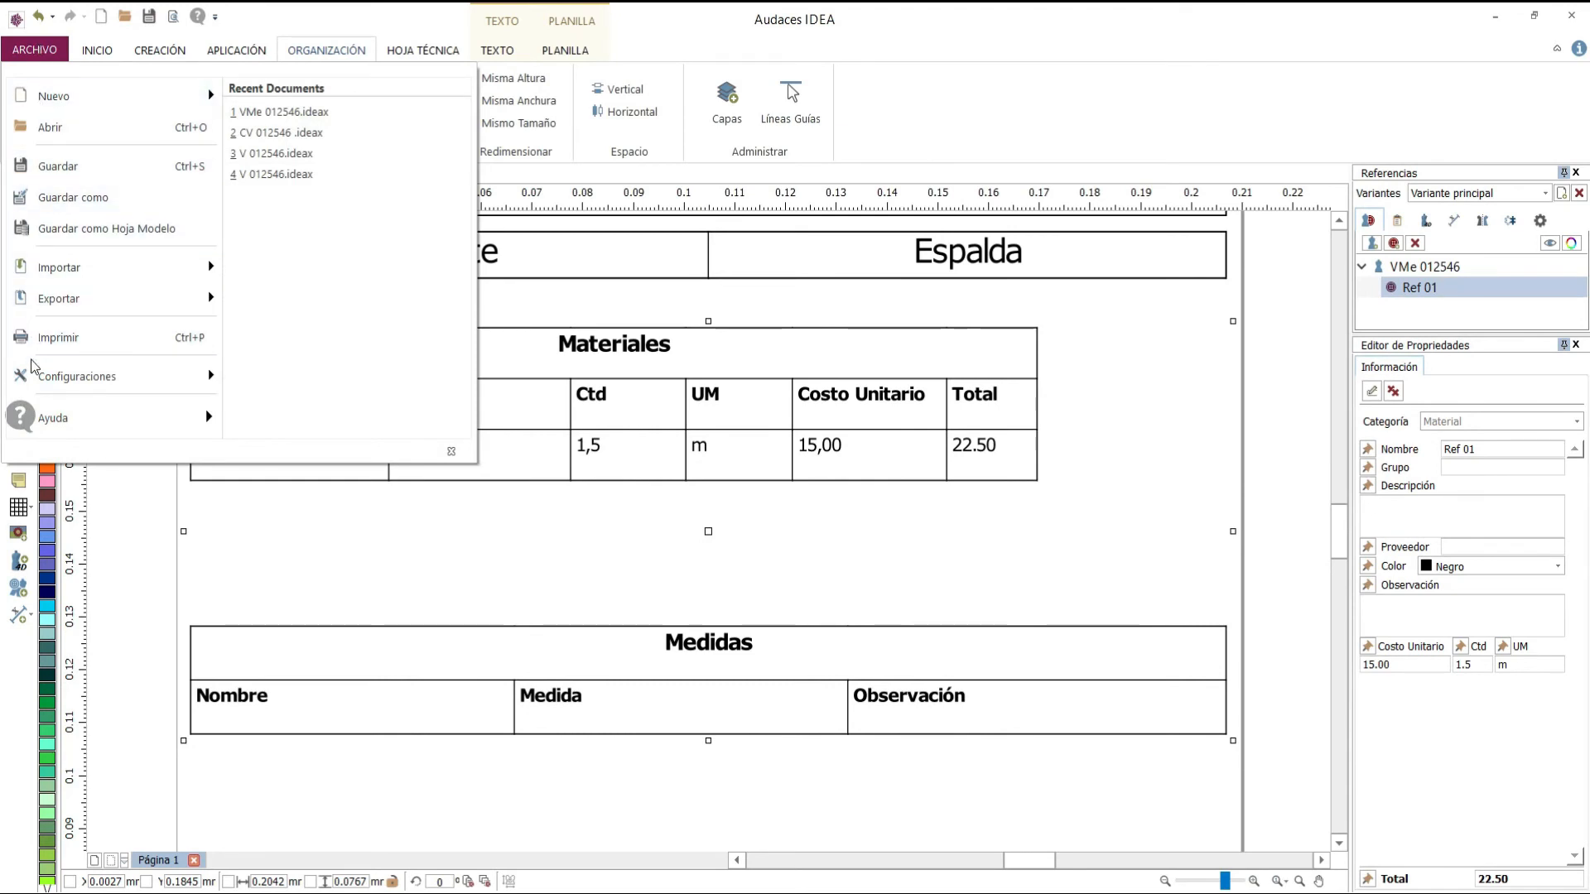
mouse_move(145, 376)
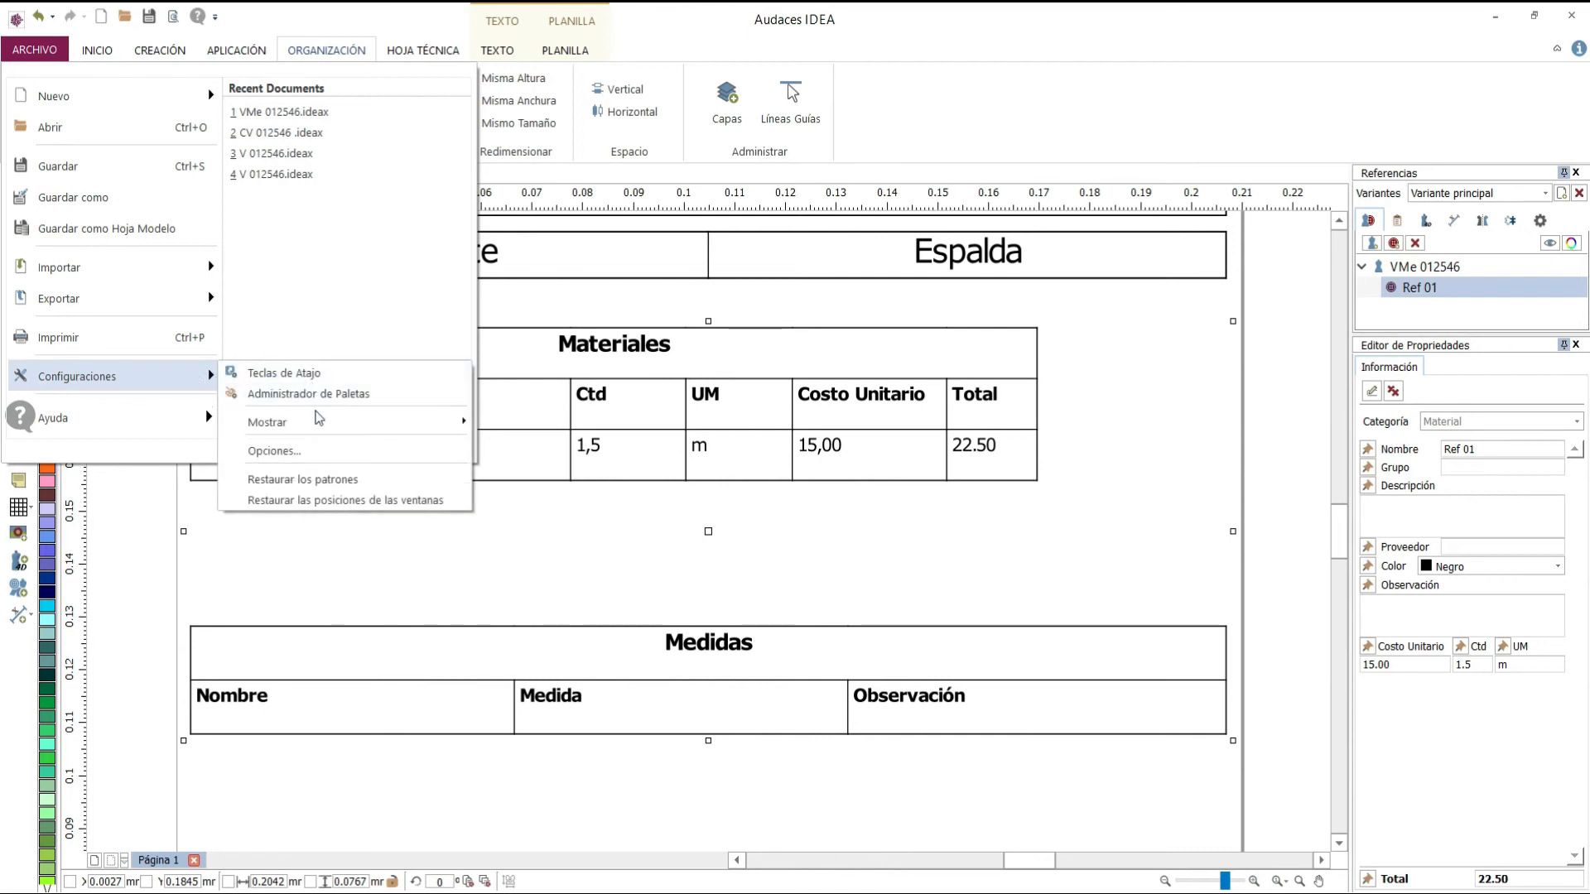
click(316, 451)
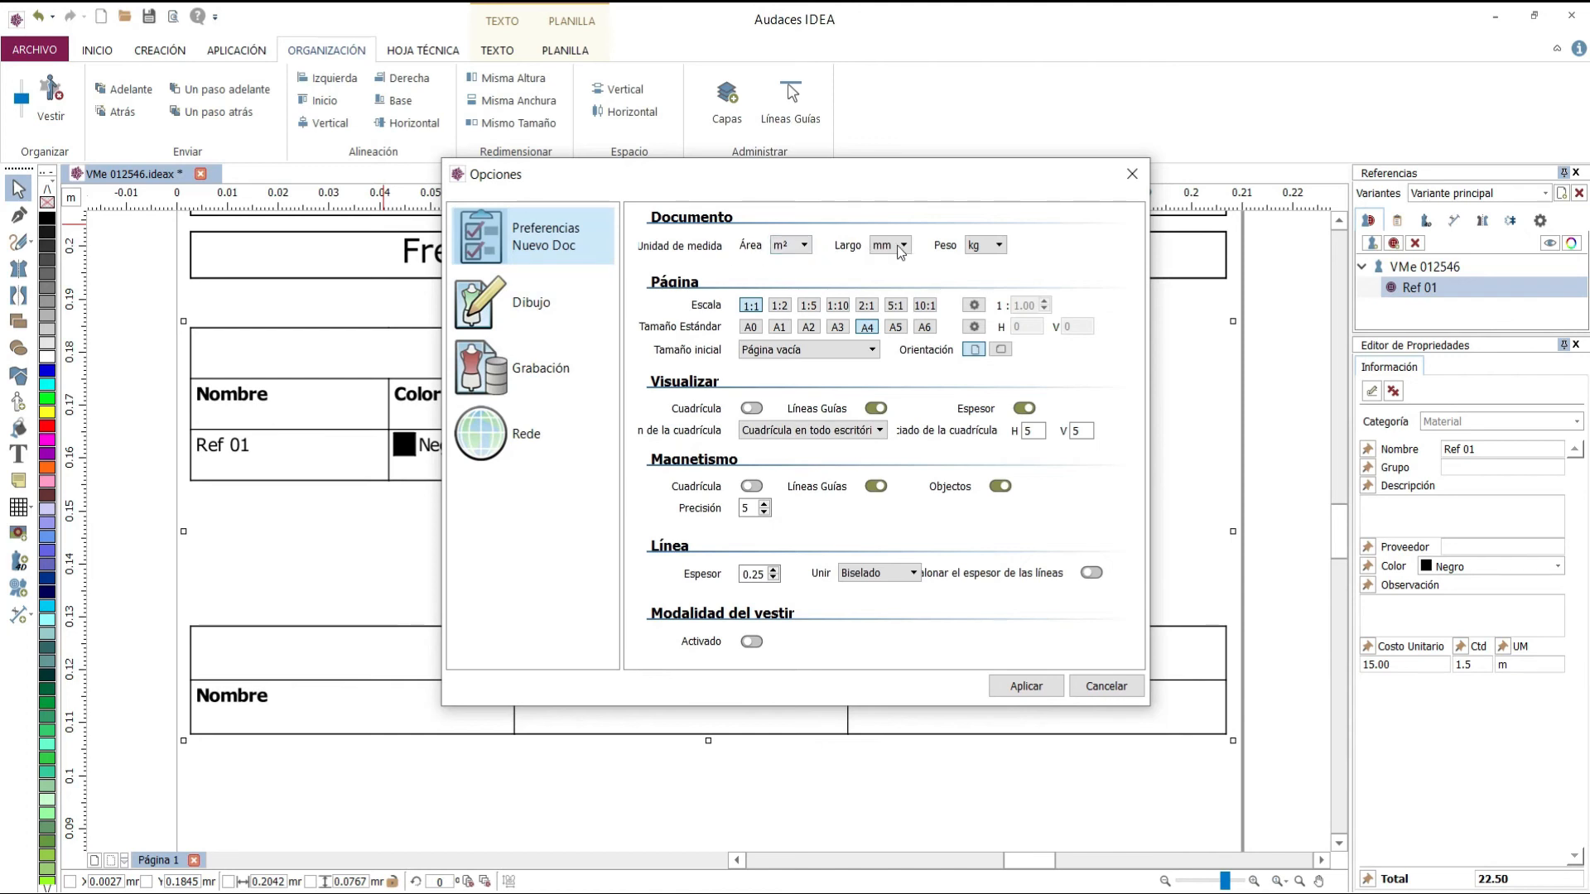
click(806, 248)
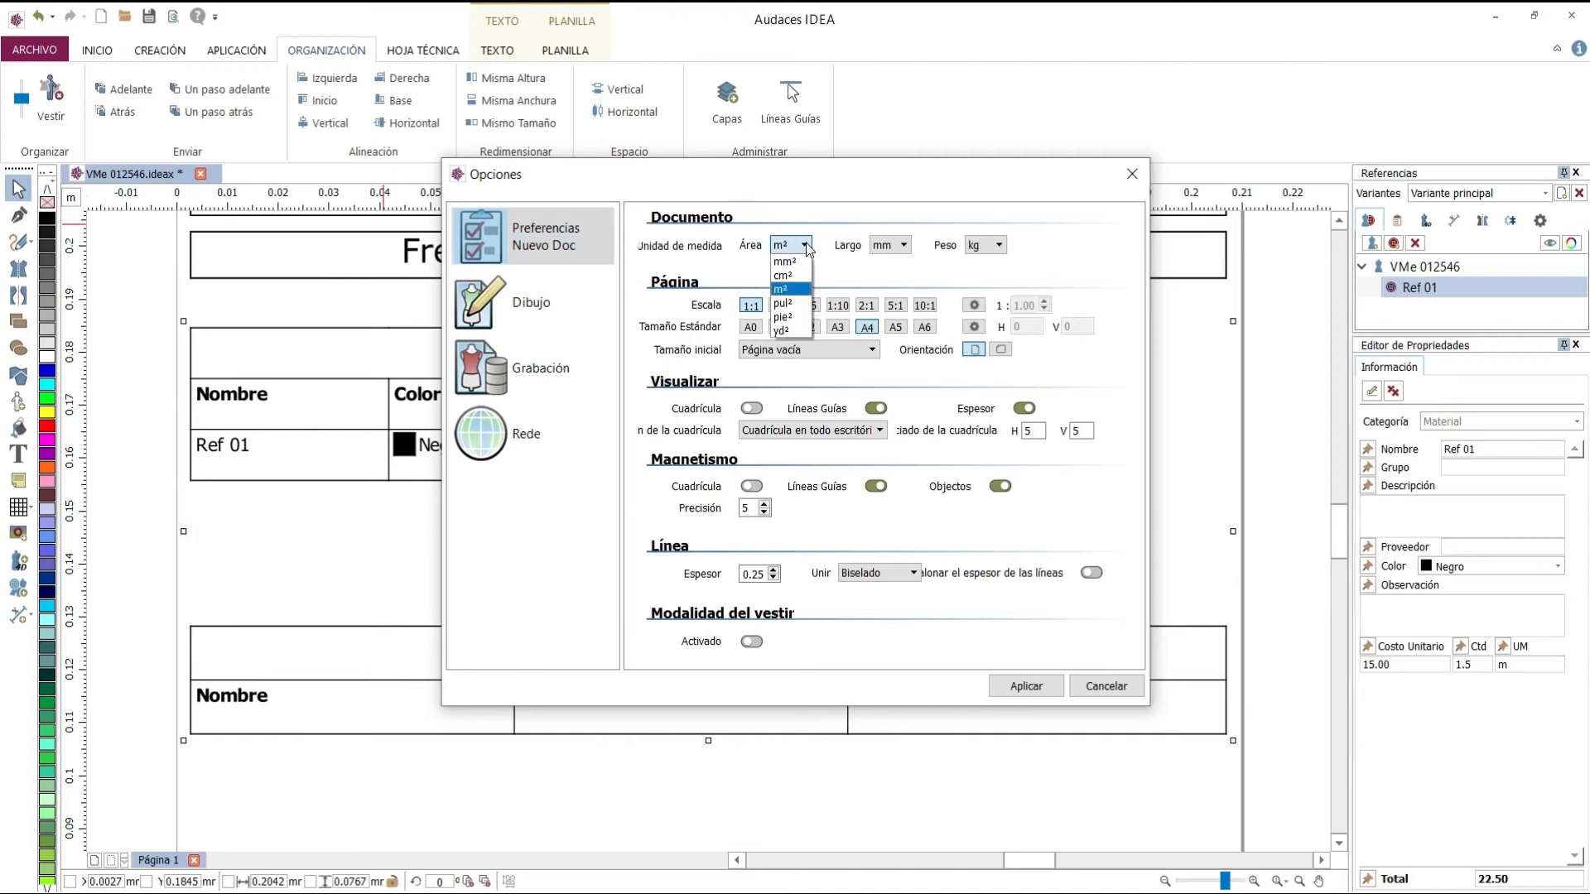
click(805, 245)
click(904, 245)
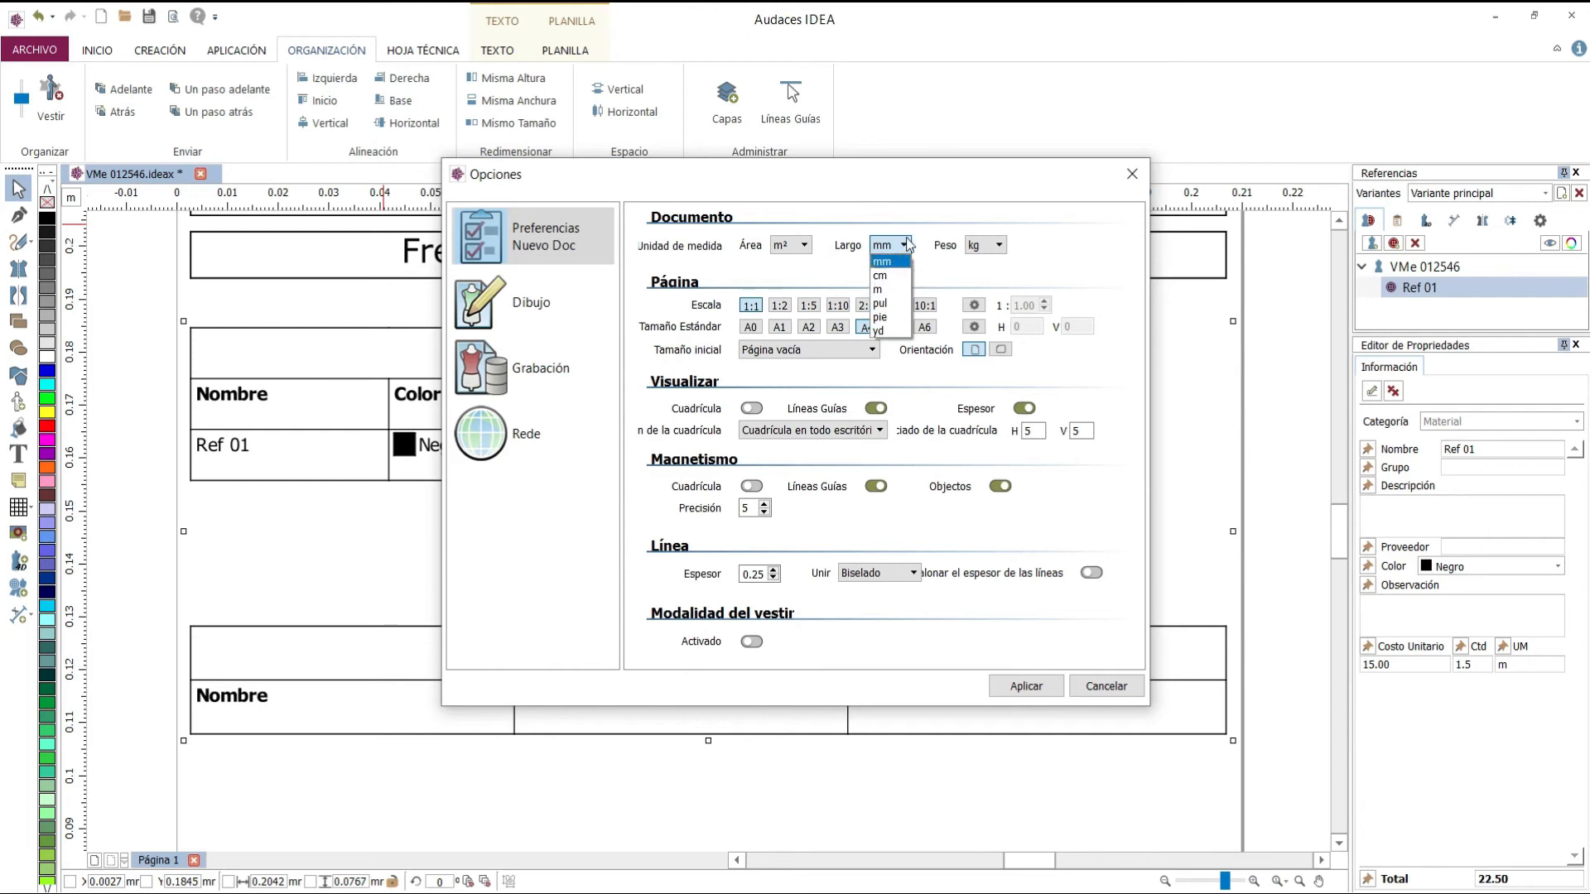
click(1001, 249)
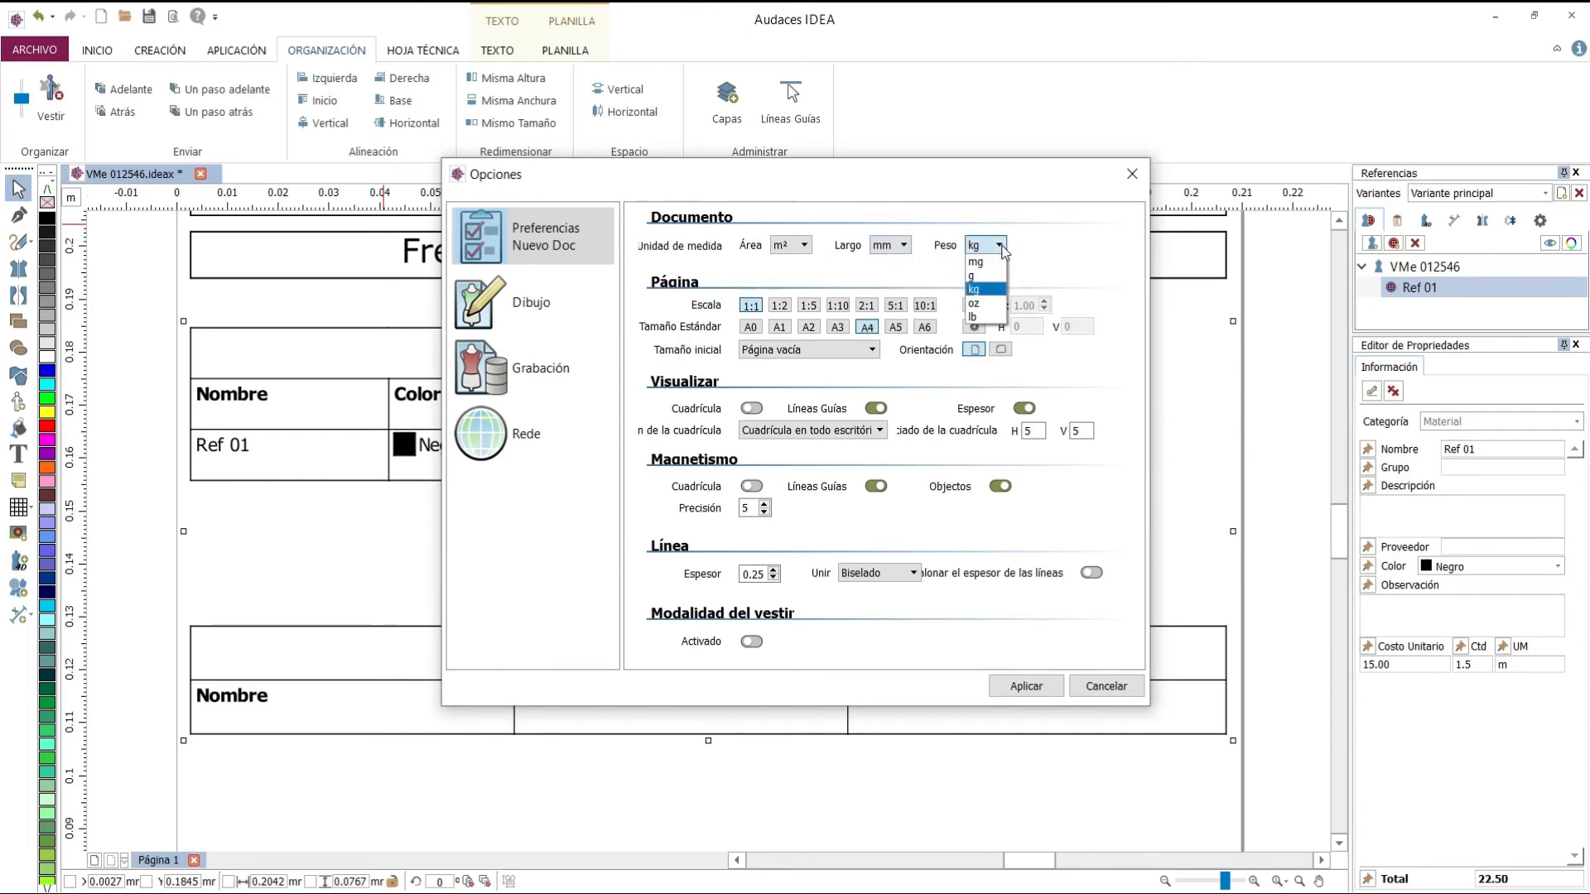
click(1001, 249)
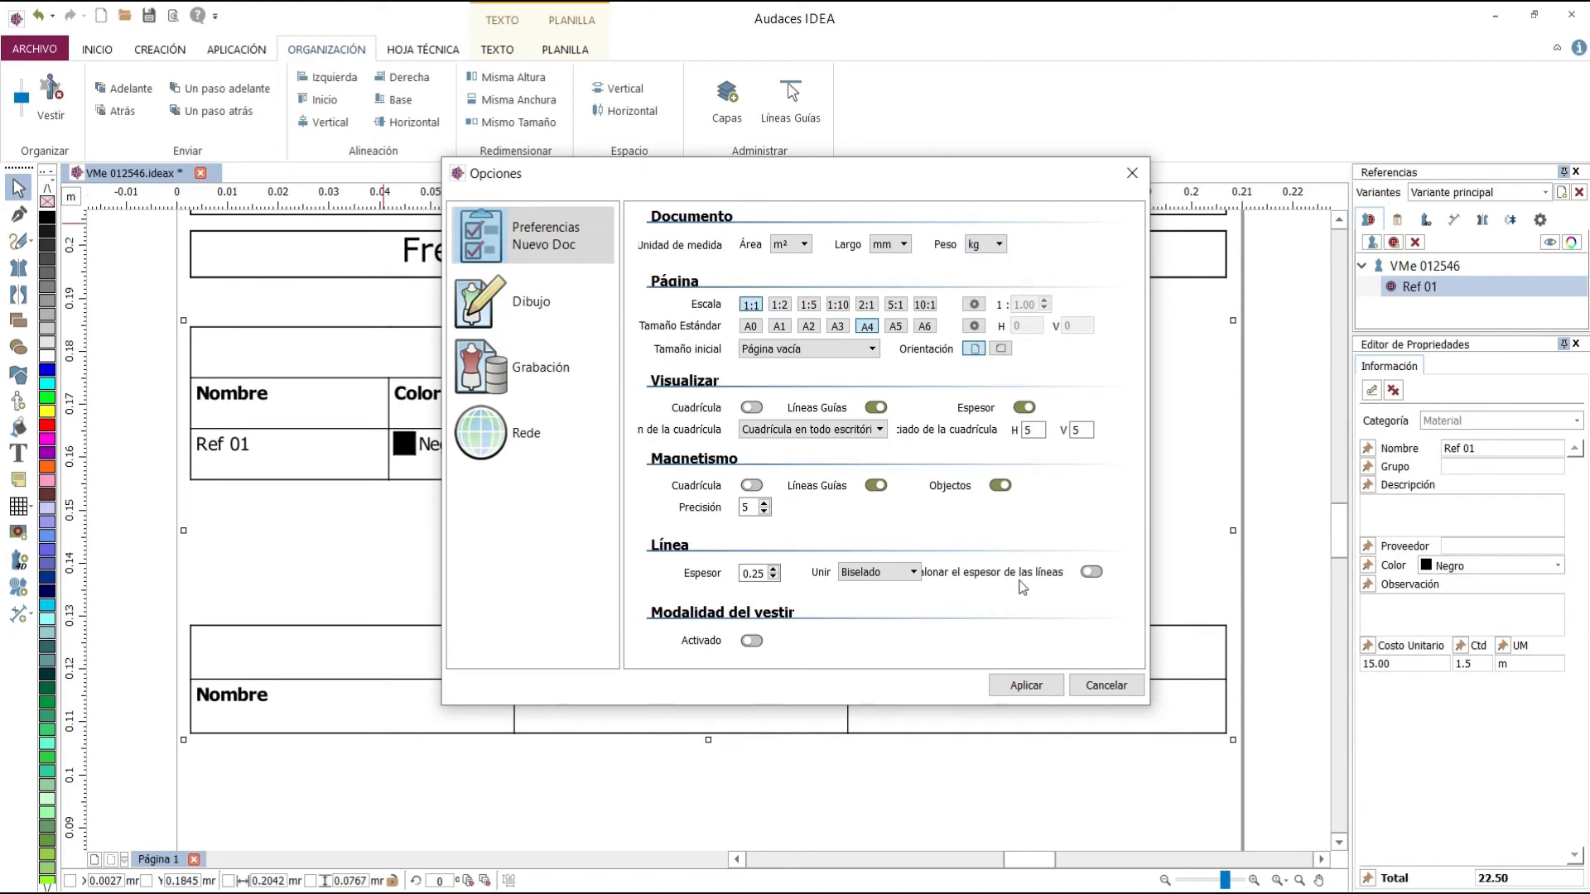
click(1024, 687)
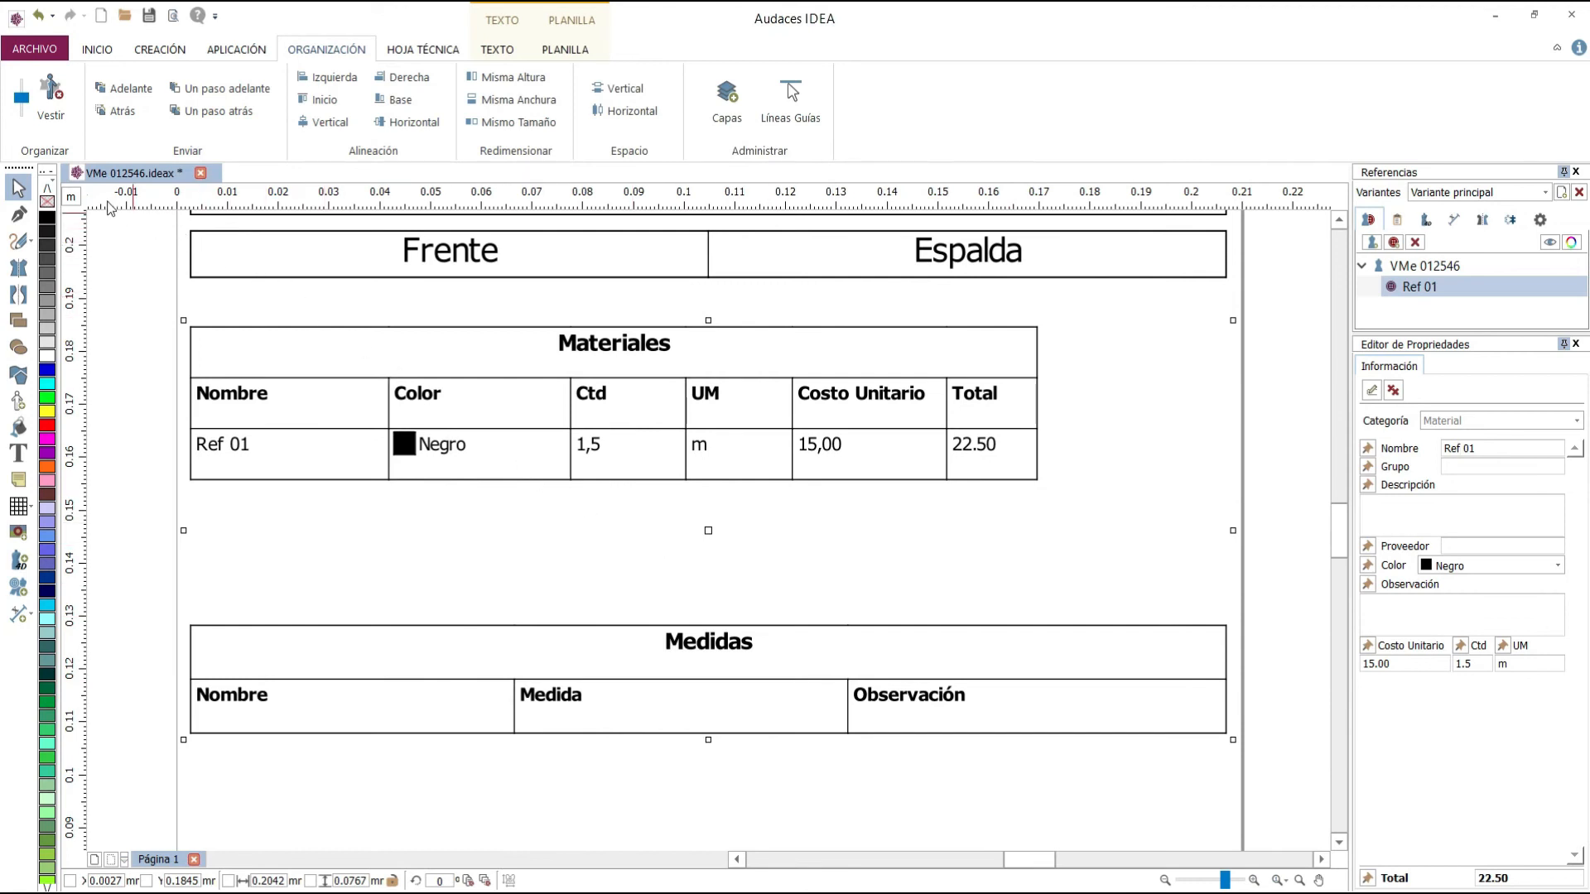
click(72, 199)
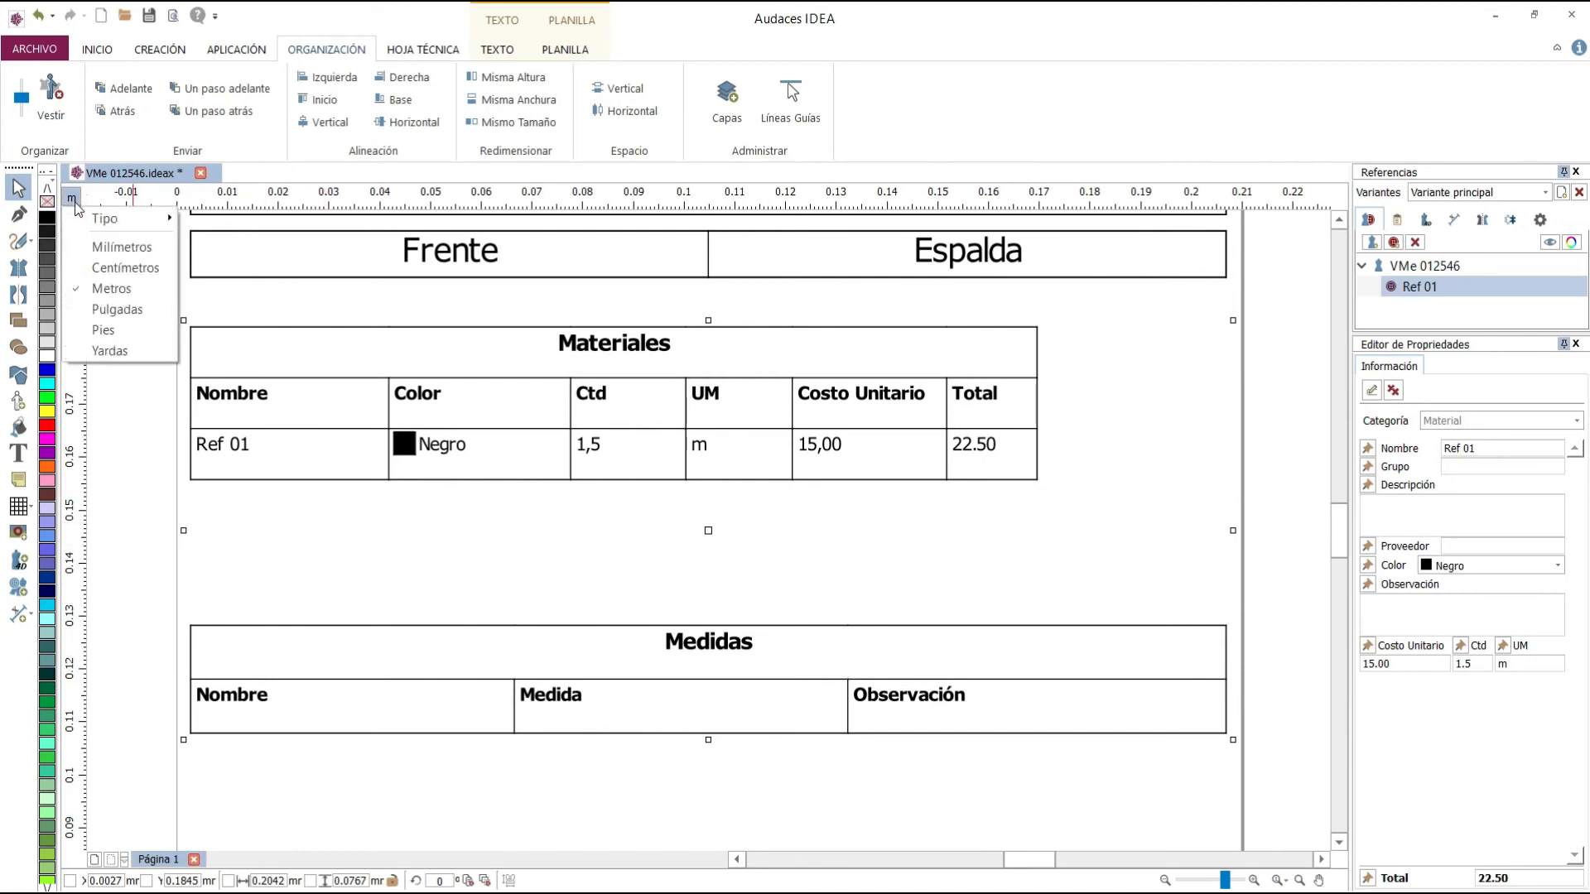
mouse_move(99, 220)
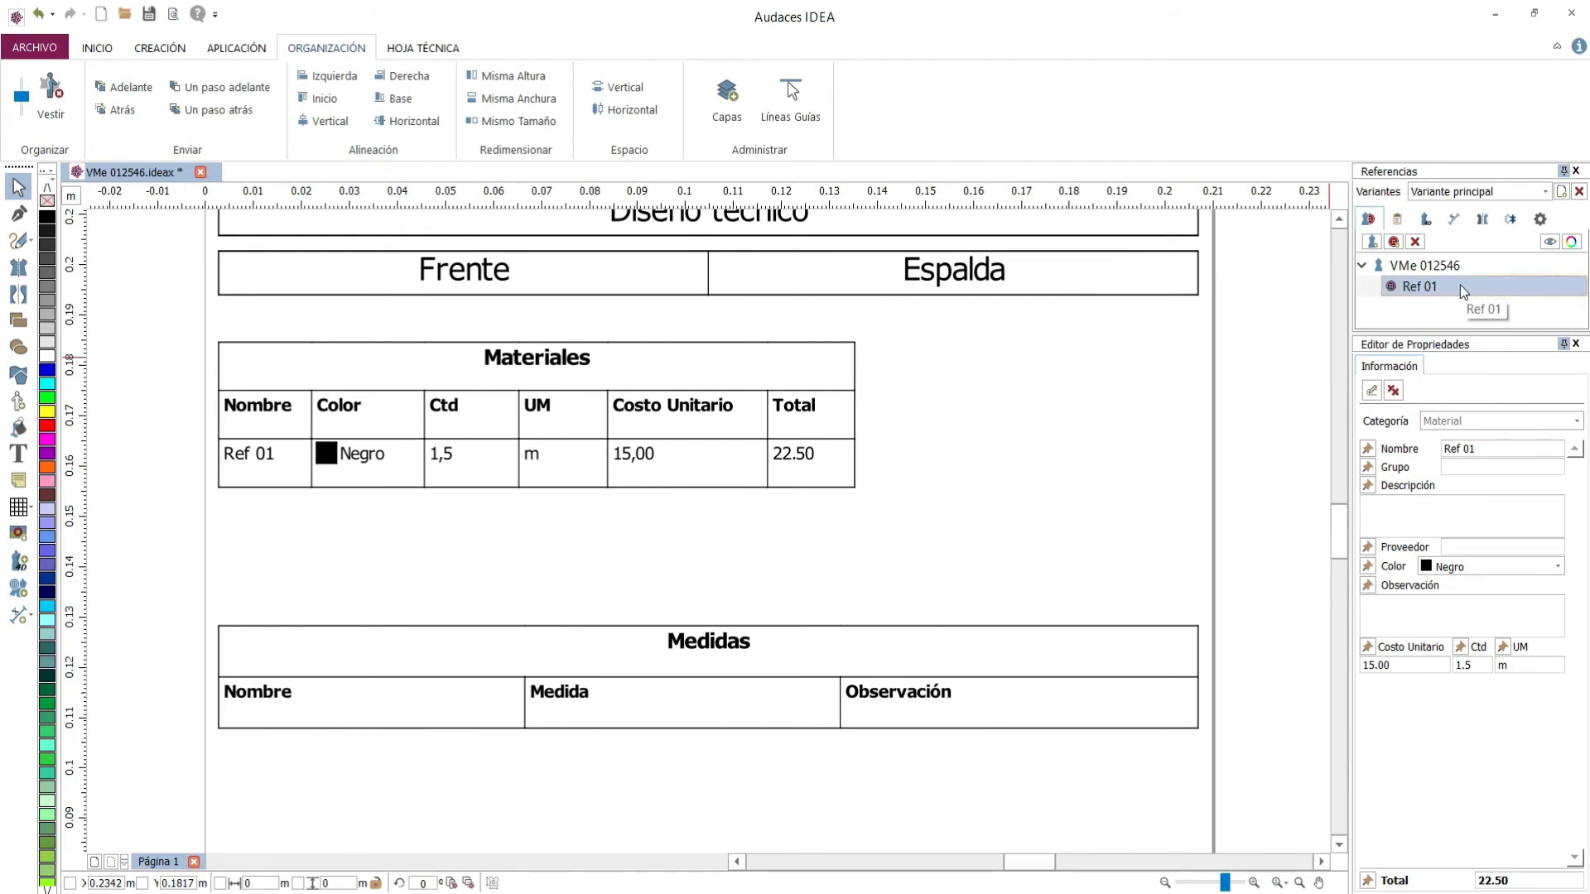
Add a custom field named Peso to material Ref 01, of type Número with the measure option set to Peso.
click(1371, 390)
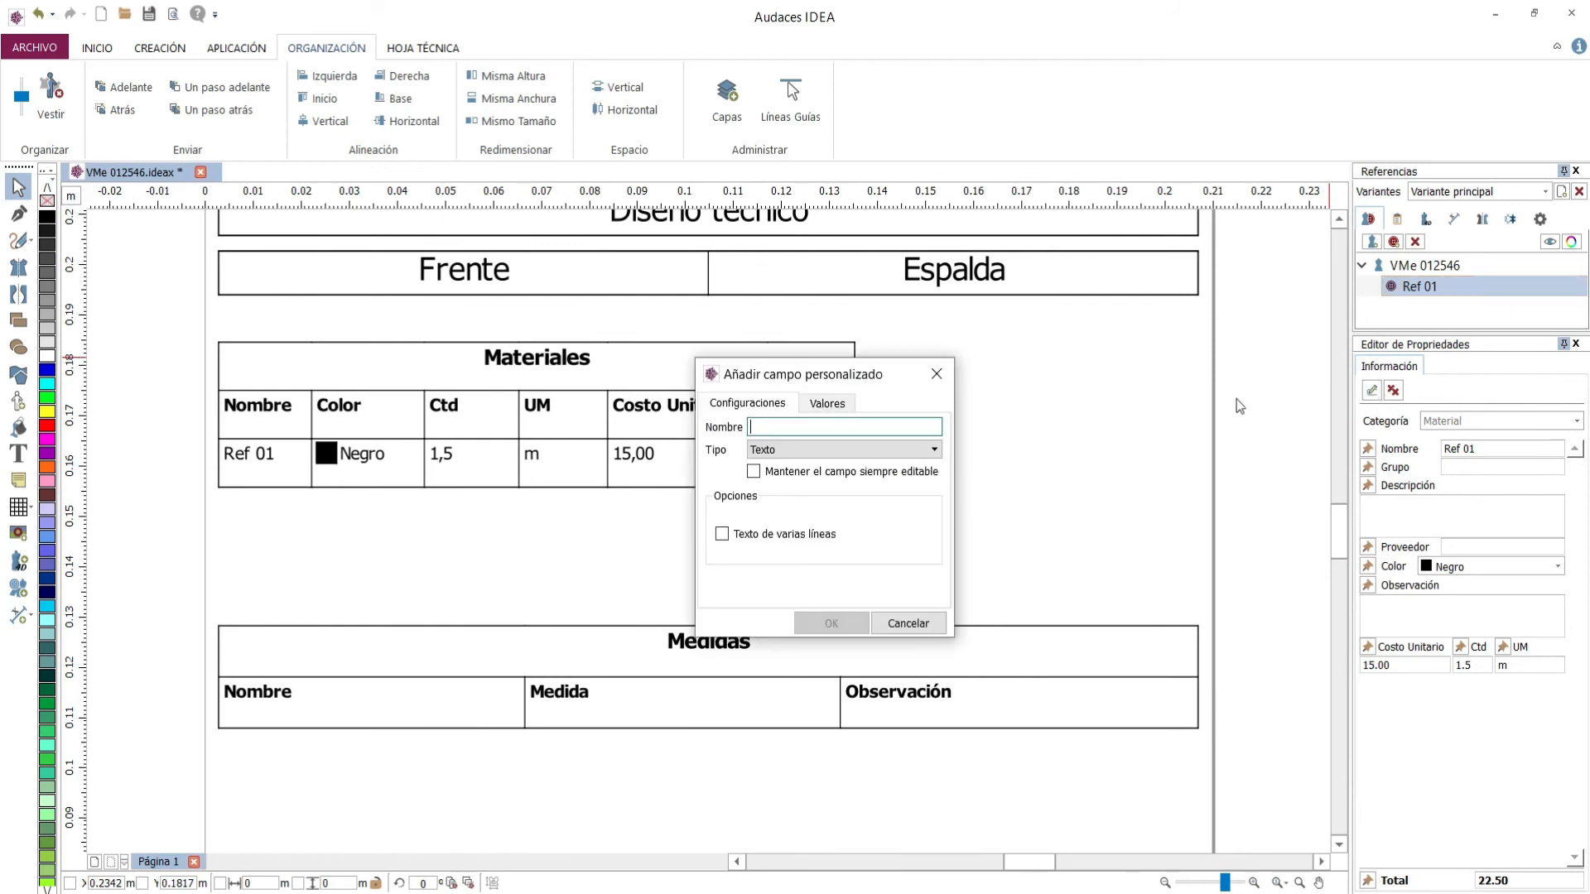
click(804, 424)
text(Peso)
click(799, 450)
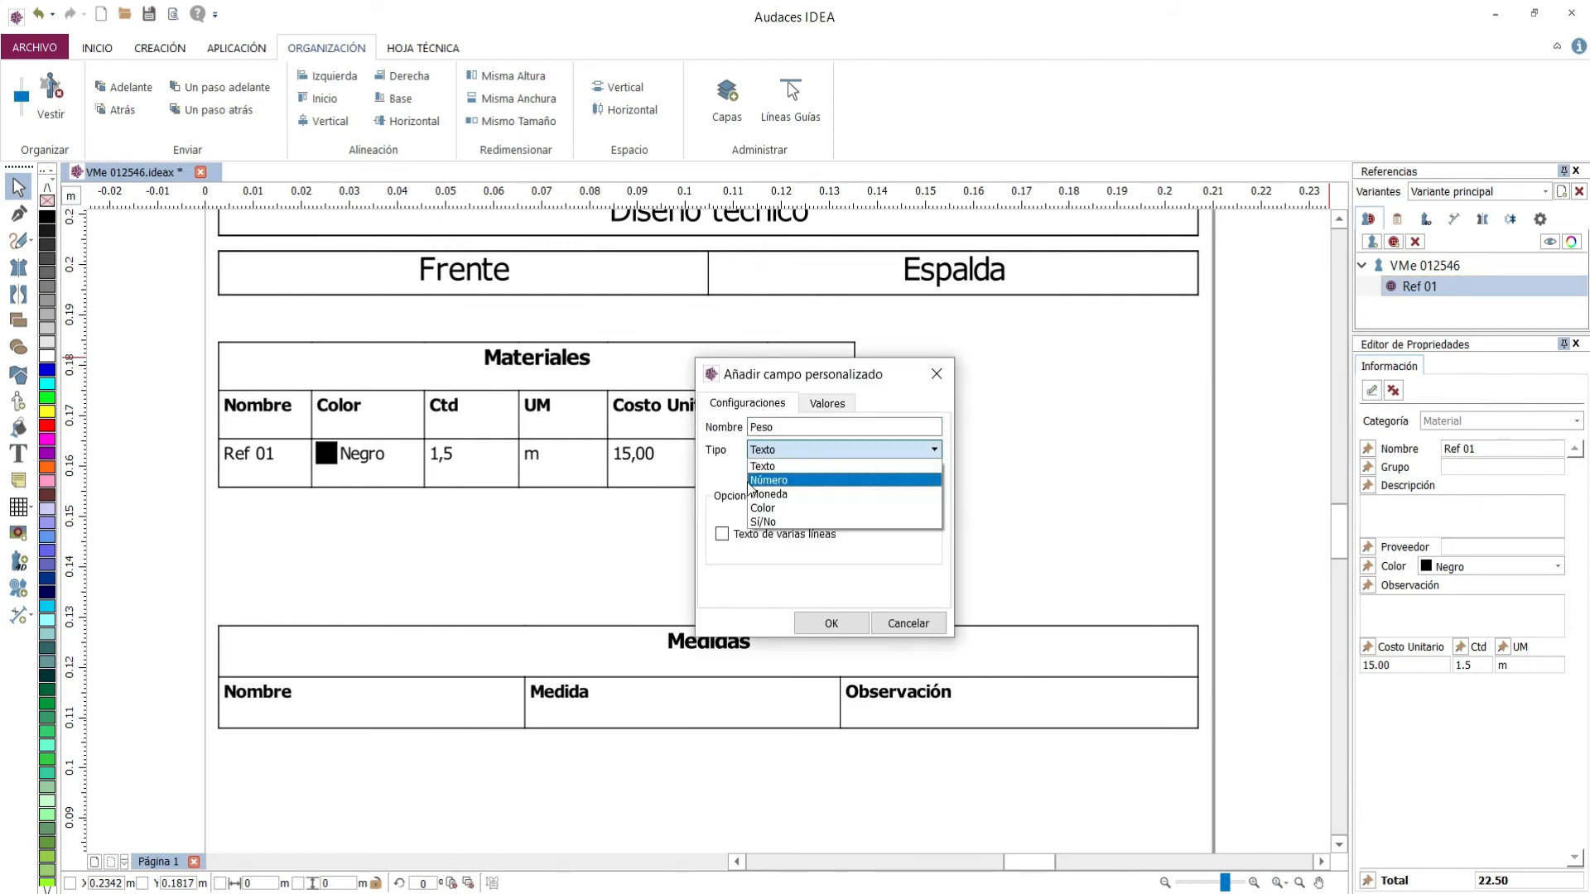
click(784, 482)
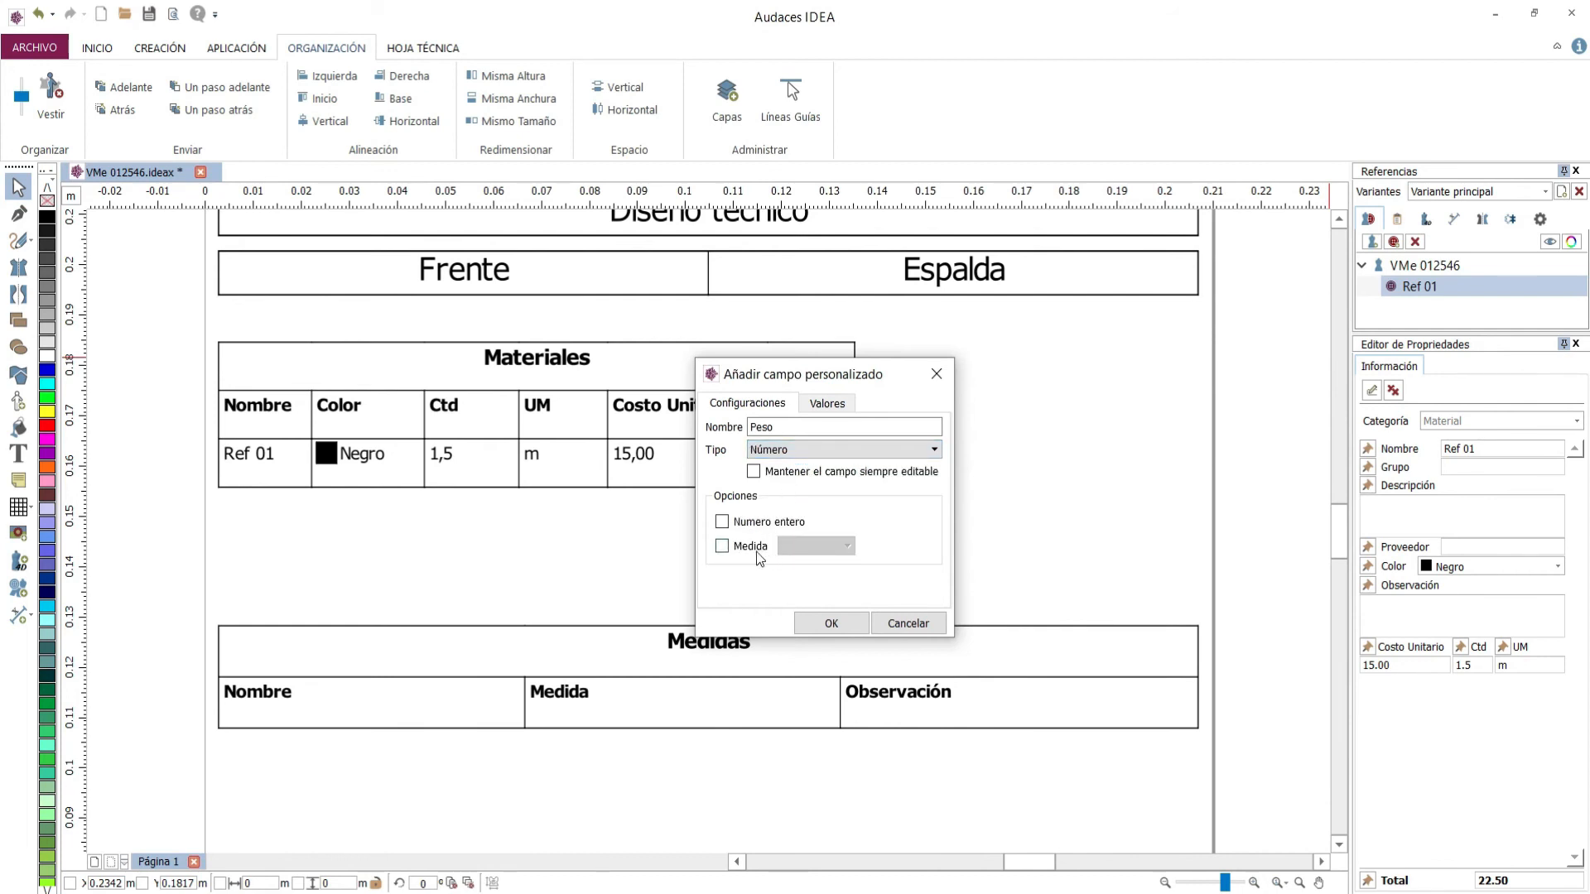
click(723, 547)
click(822, 553)
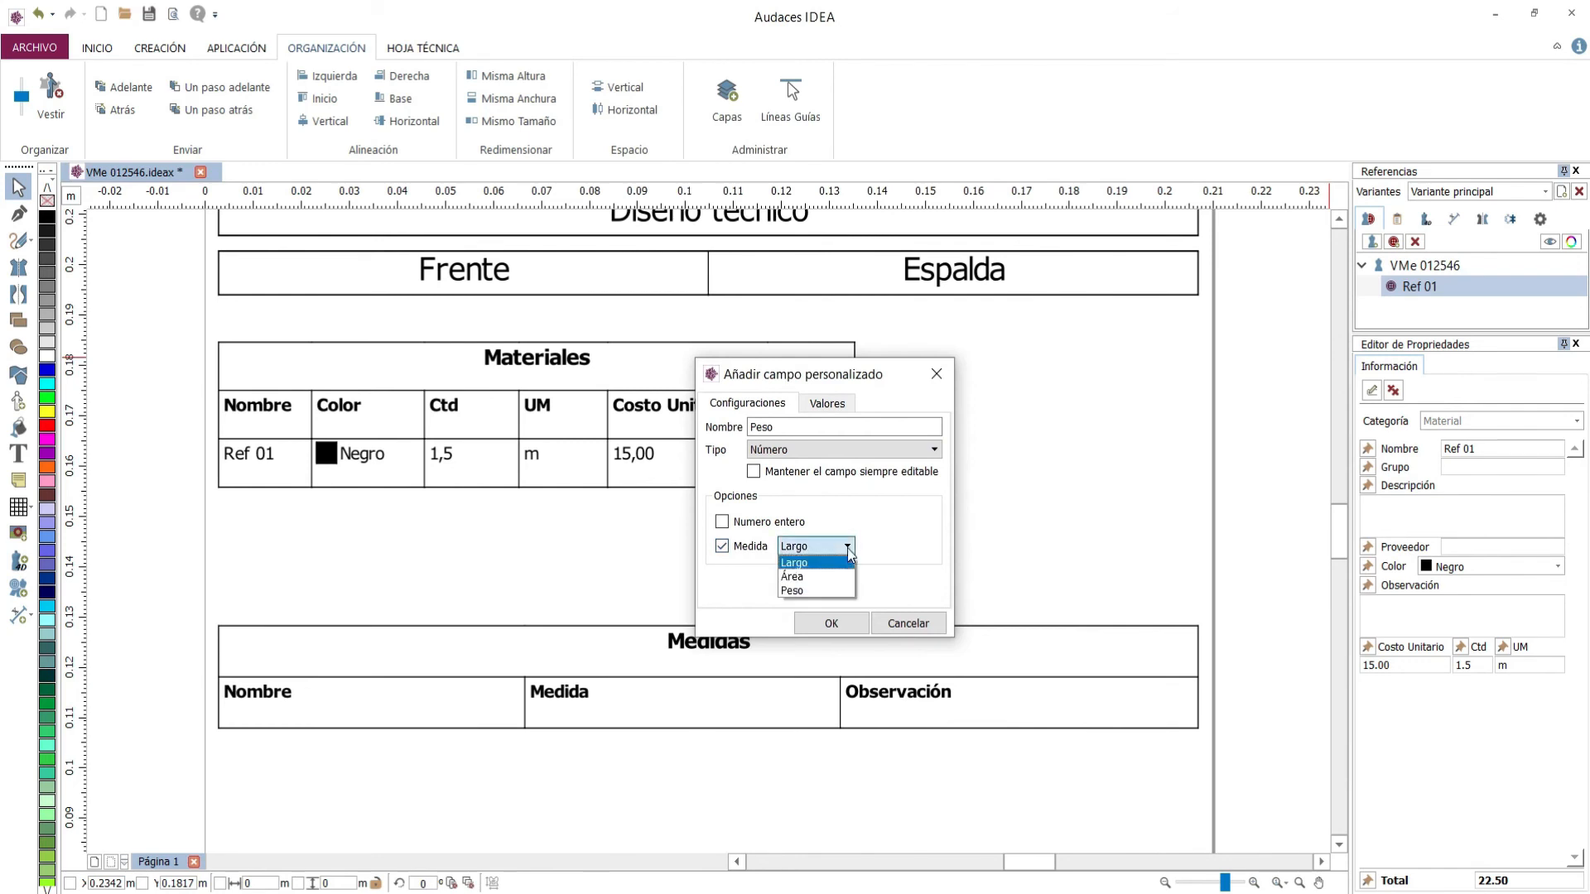
click(827, 590)
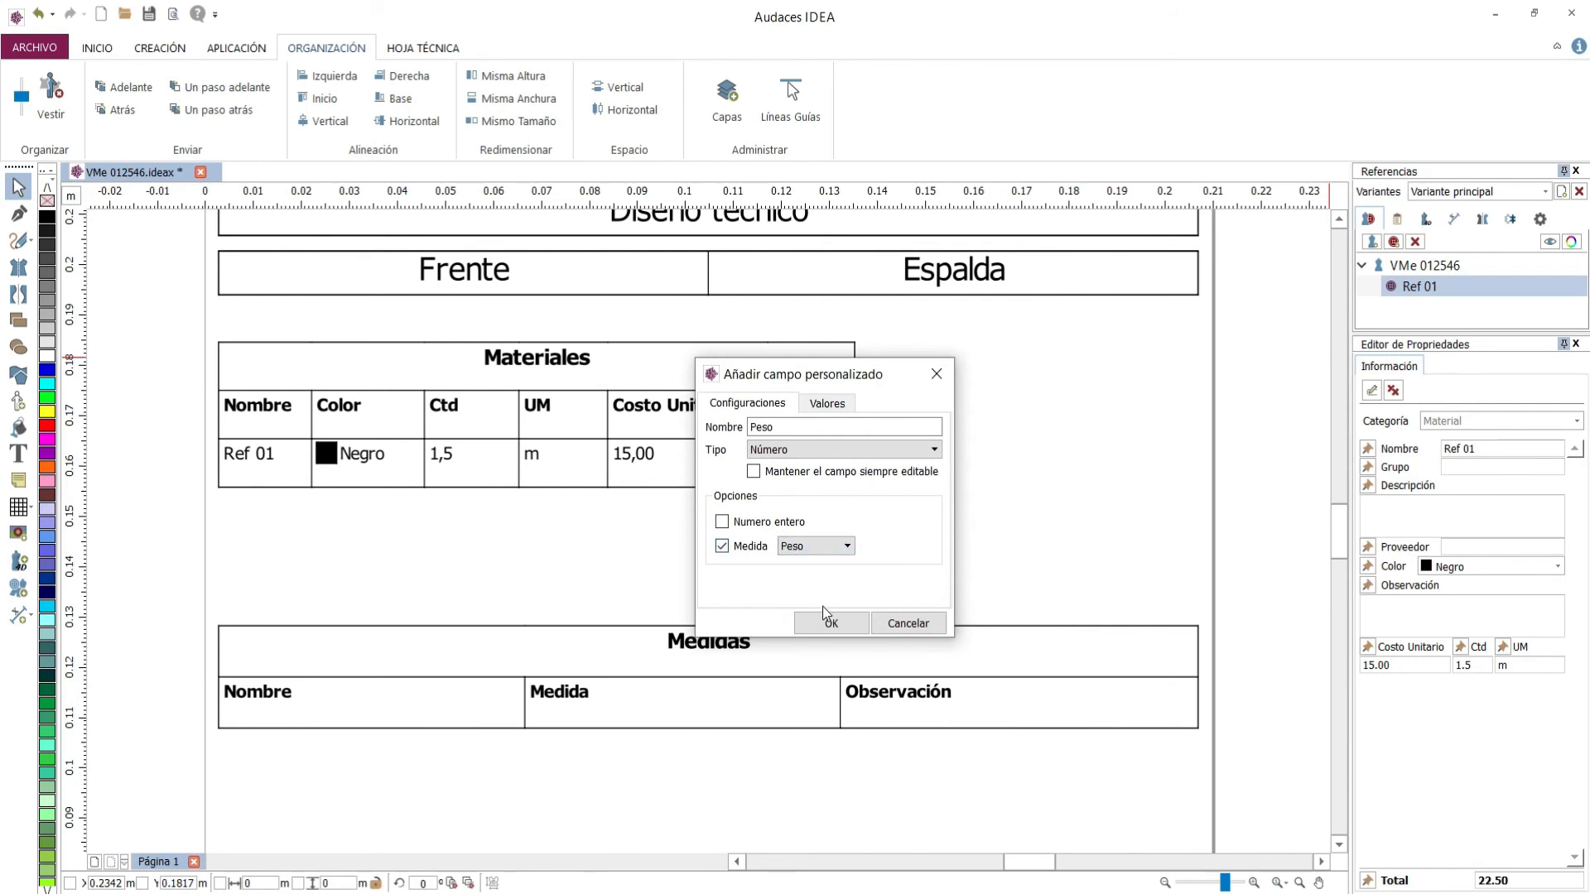
click(830, 624)
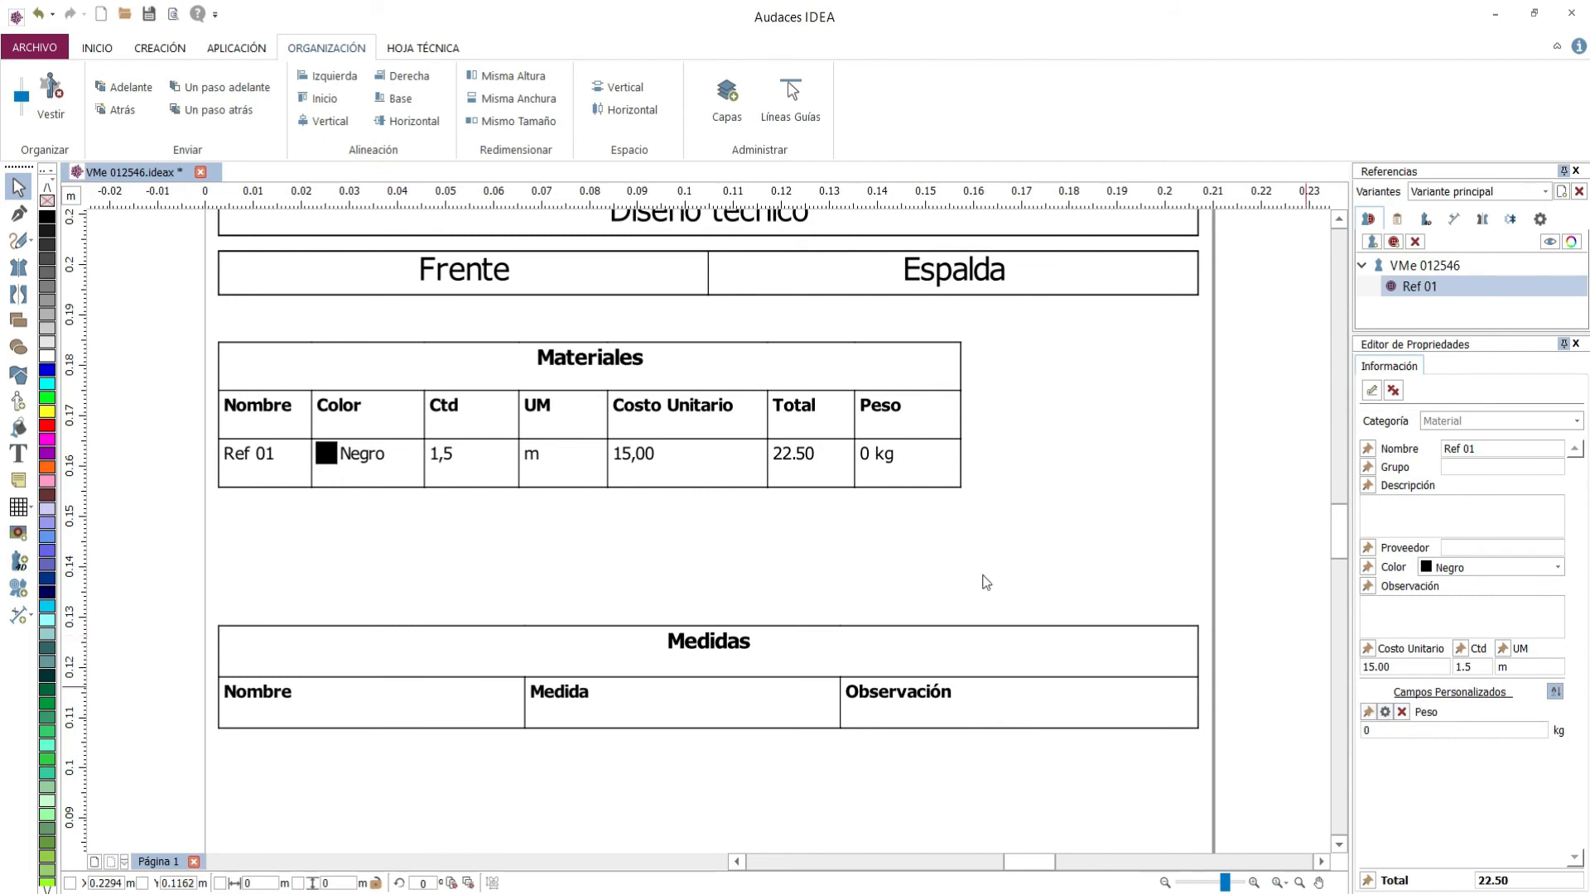
Switch the document's measurement type to Peso and change its weight unit.
click(74, 196)
mouse_move(83, 215)
click(216, 261)
click(72, 196)
click(112, 246)
Import the Audaces Patrones file "V me 012546 .adsx" into model VMe 012546.
click(1418, 267)
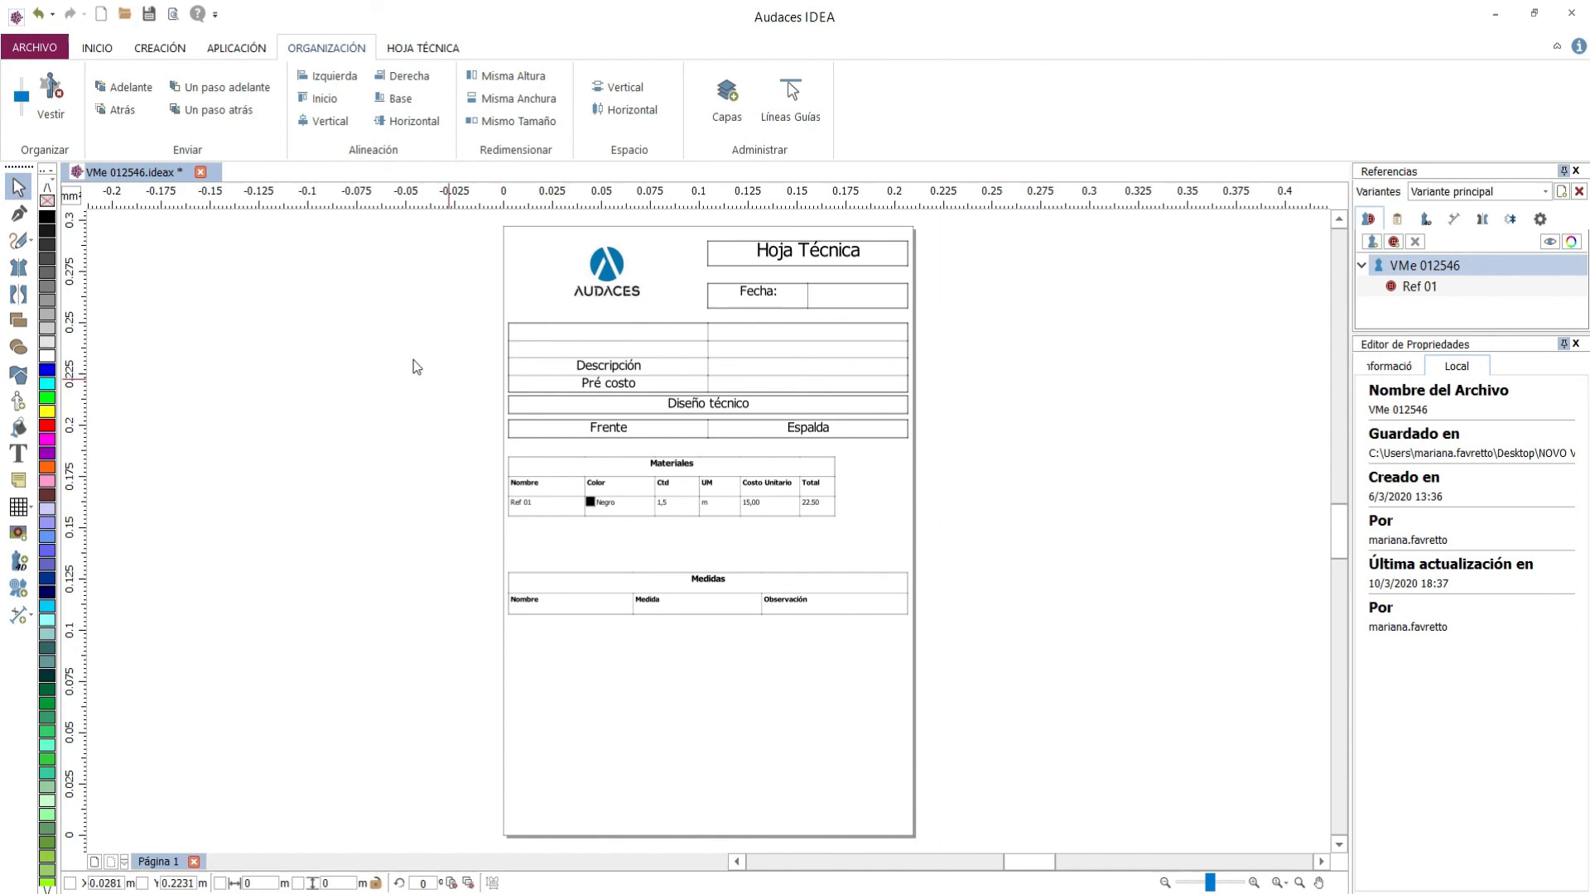
click(52, 52)
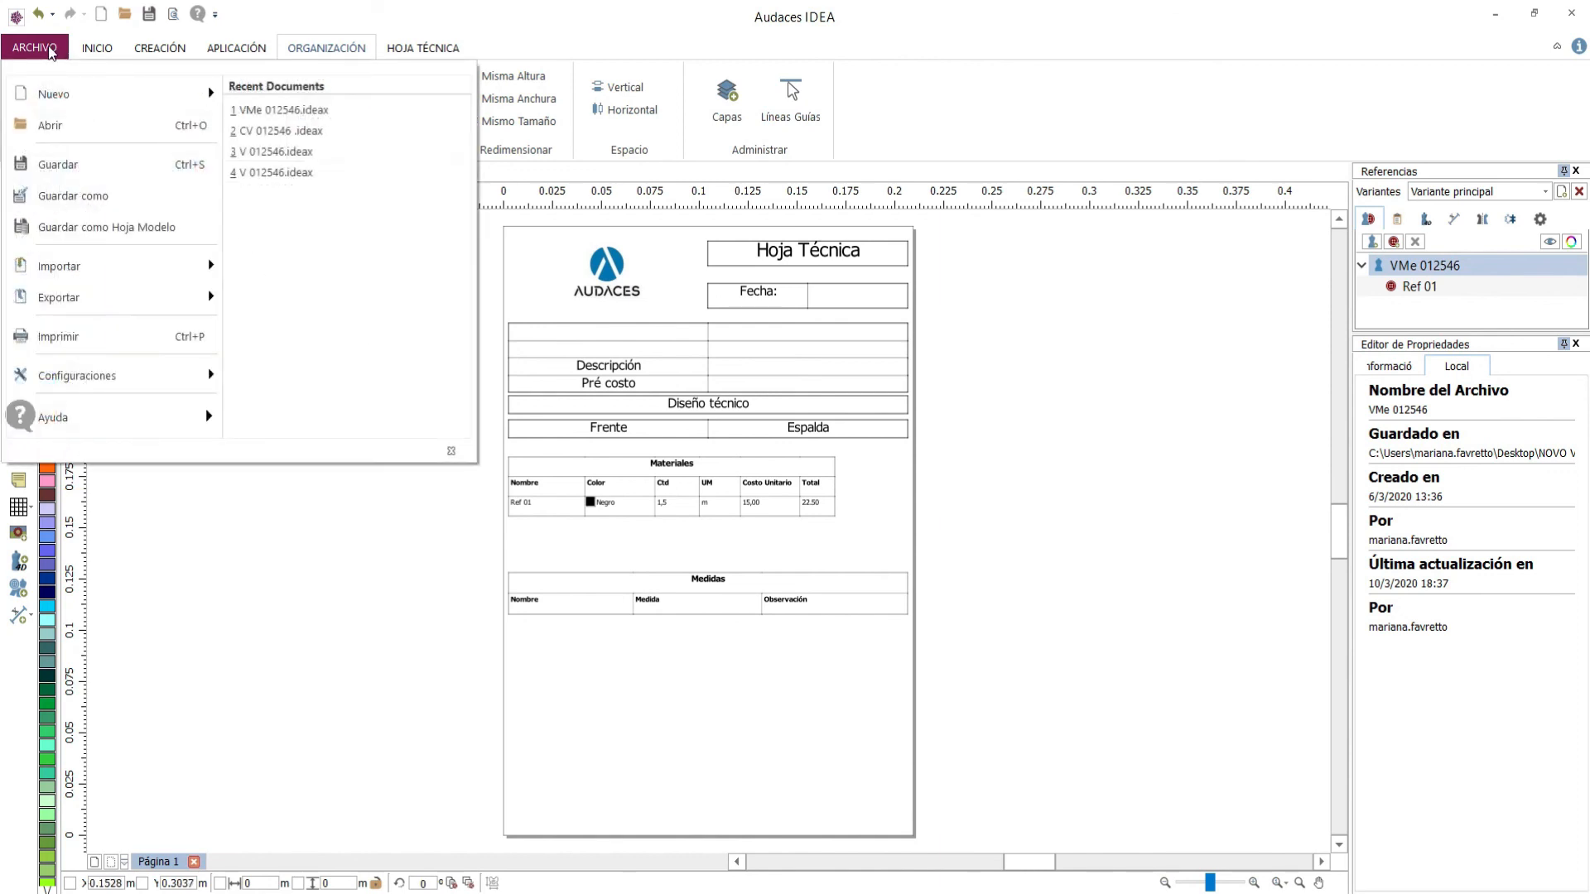
mouse_move(56, 273)
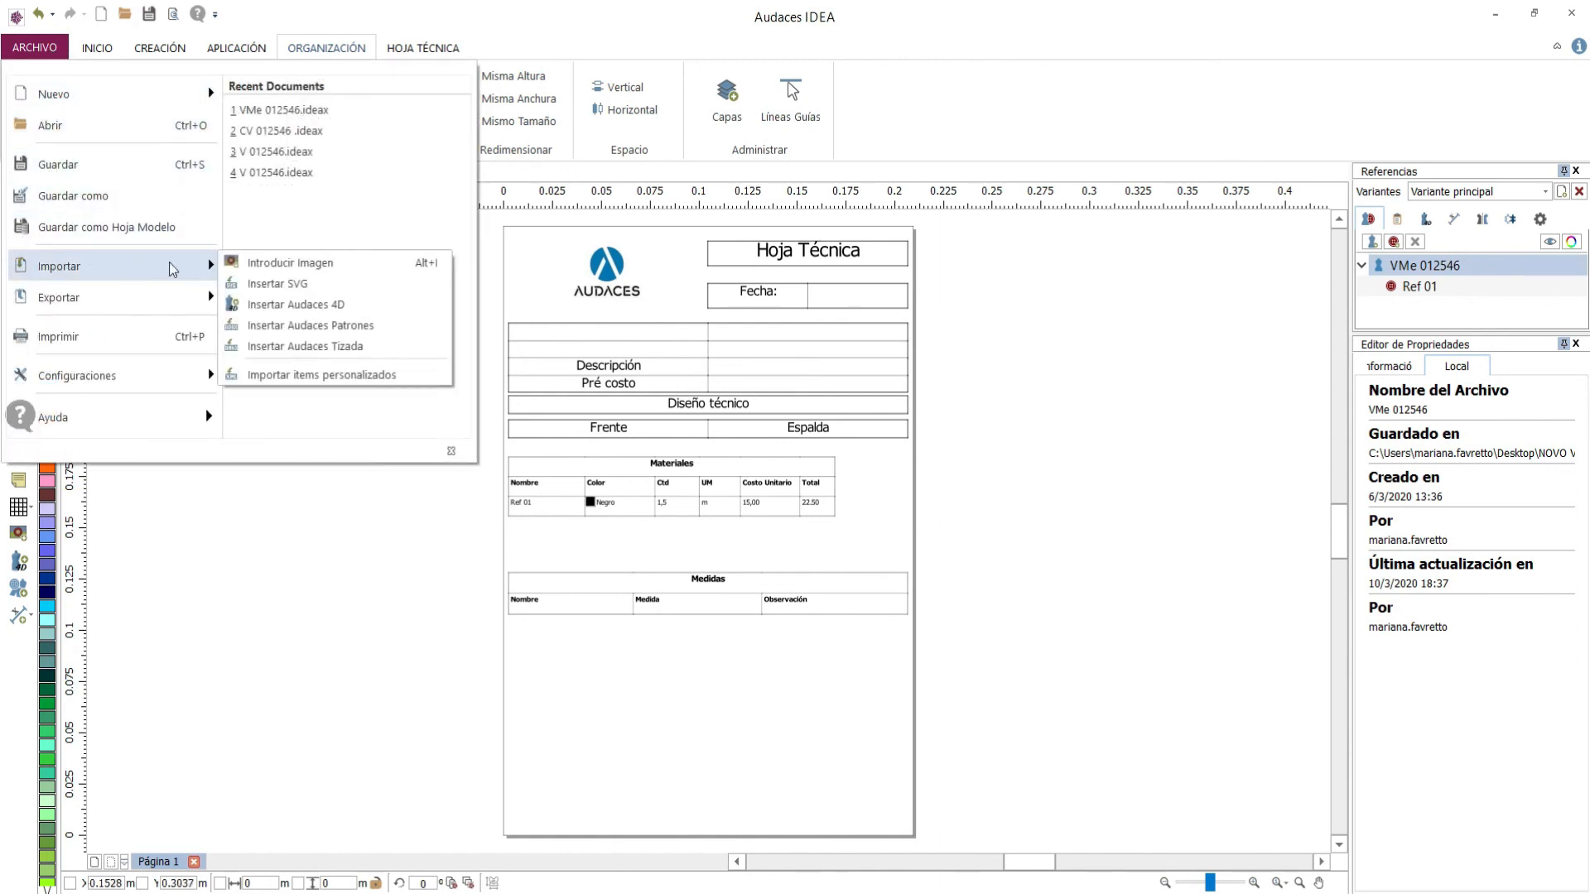
click(312, 327)
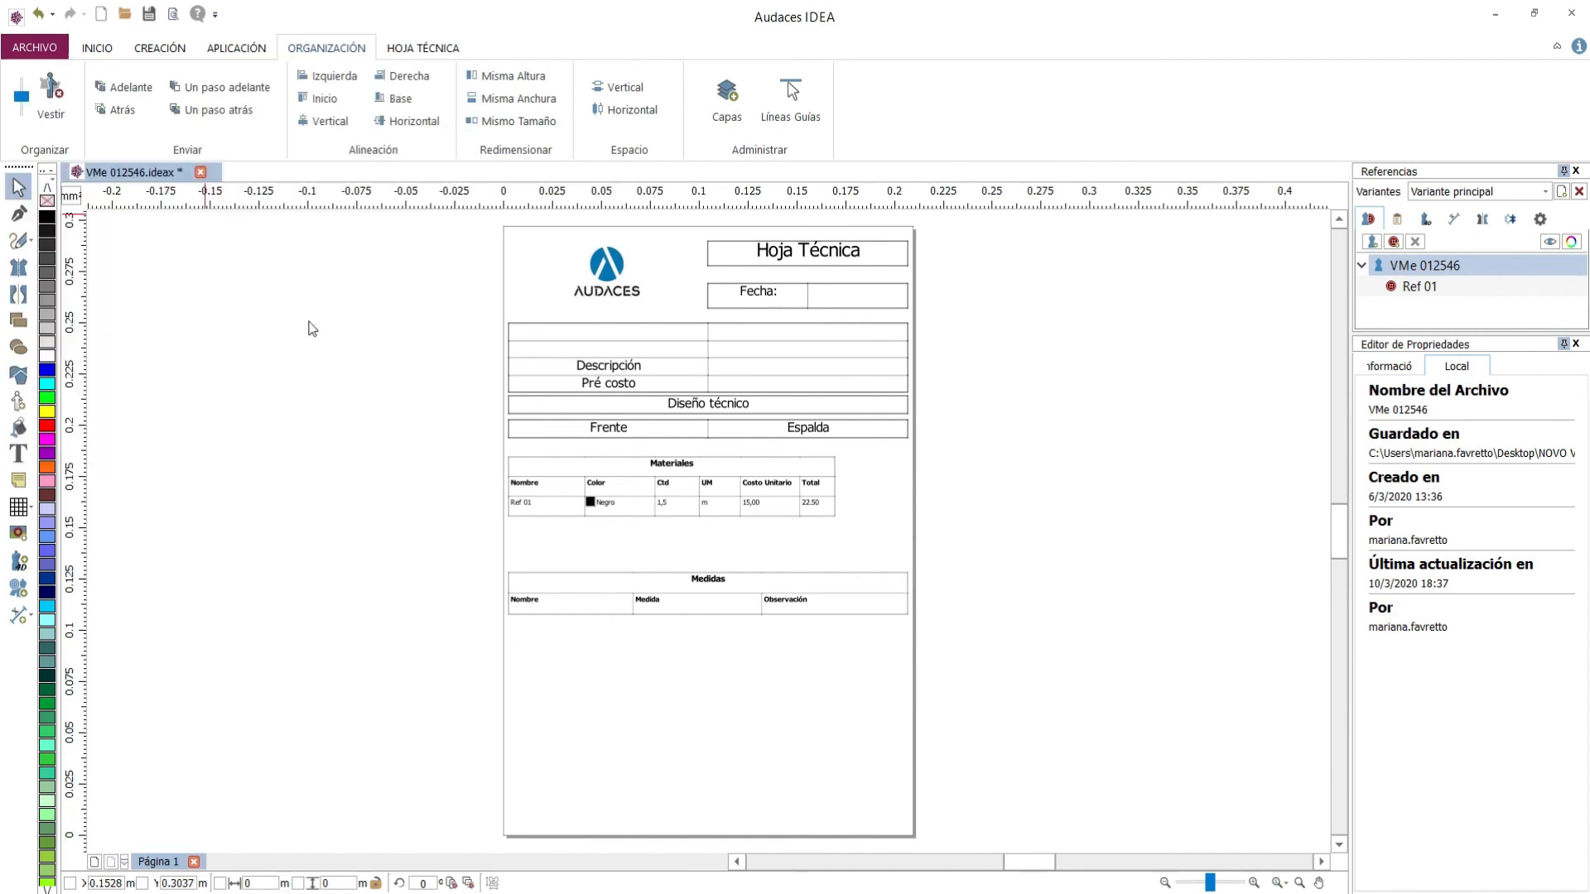
click(187, 106)
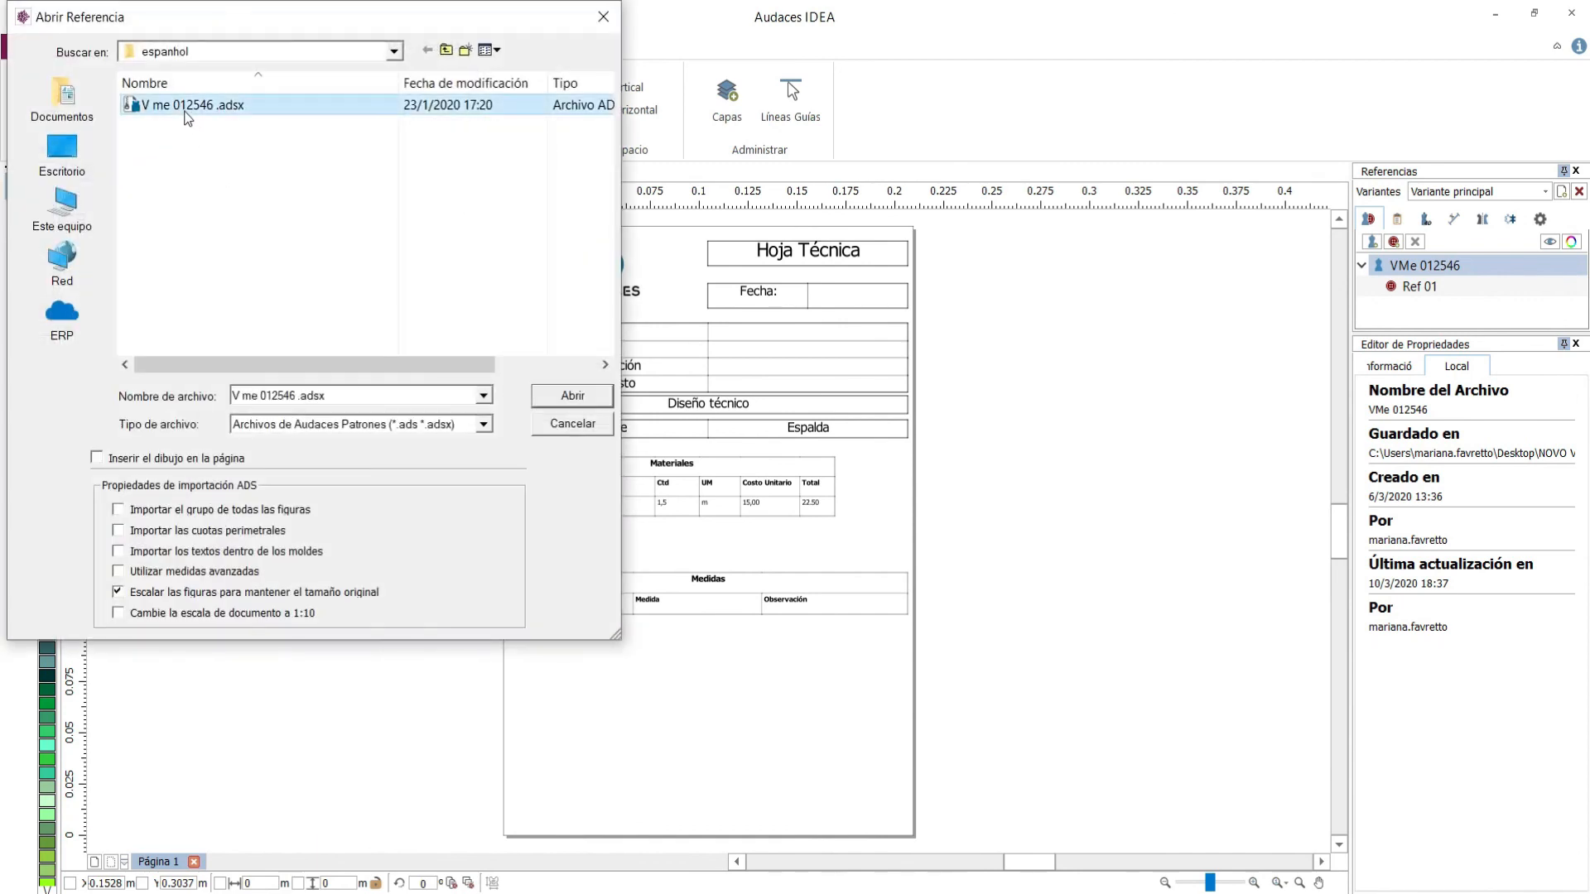
click(545, 401)
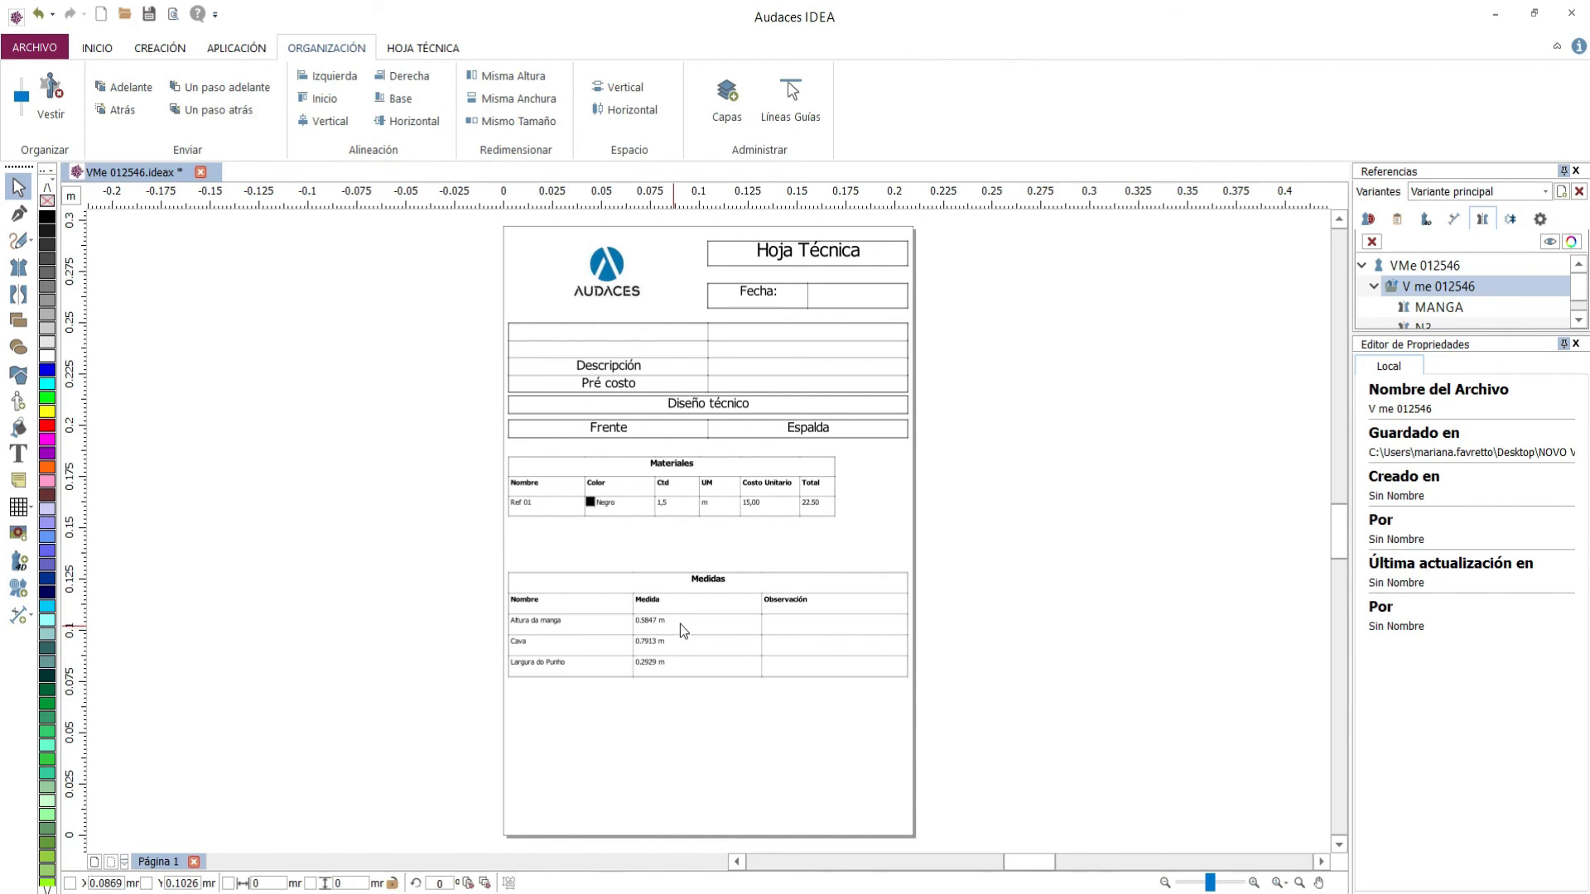
Show the information of the MANGA pattern piece and set the document's area unit to Milímetros Cuadrados.
click(1461, 308)
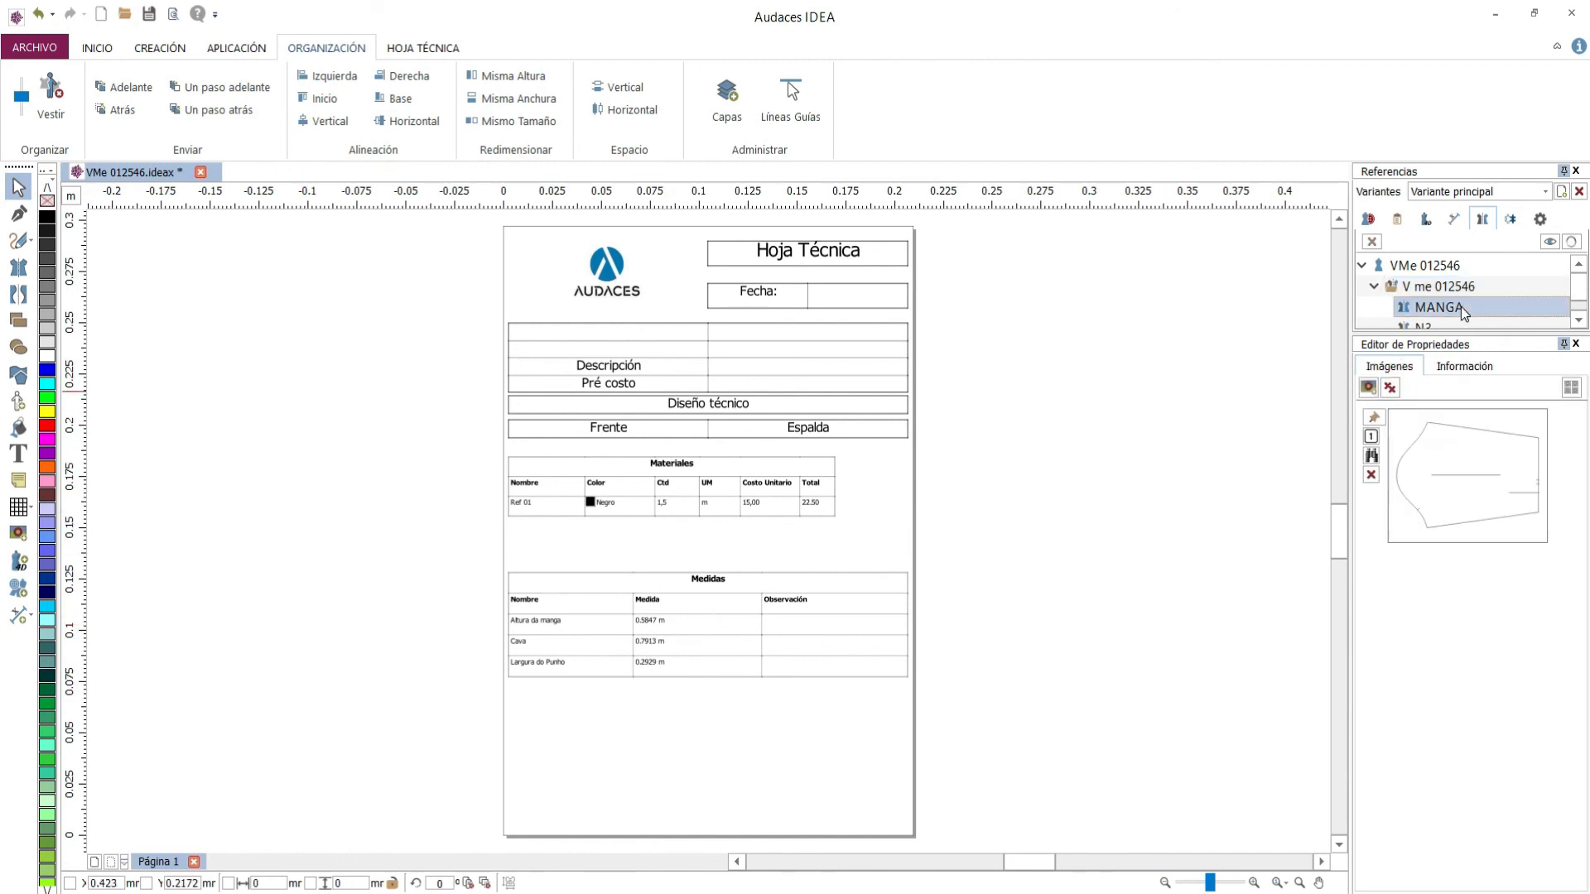
click(1462, 368)
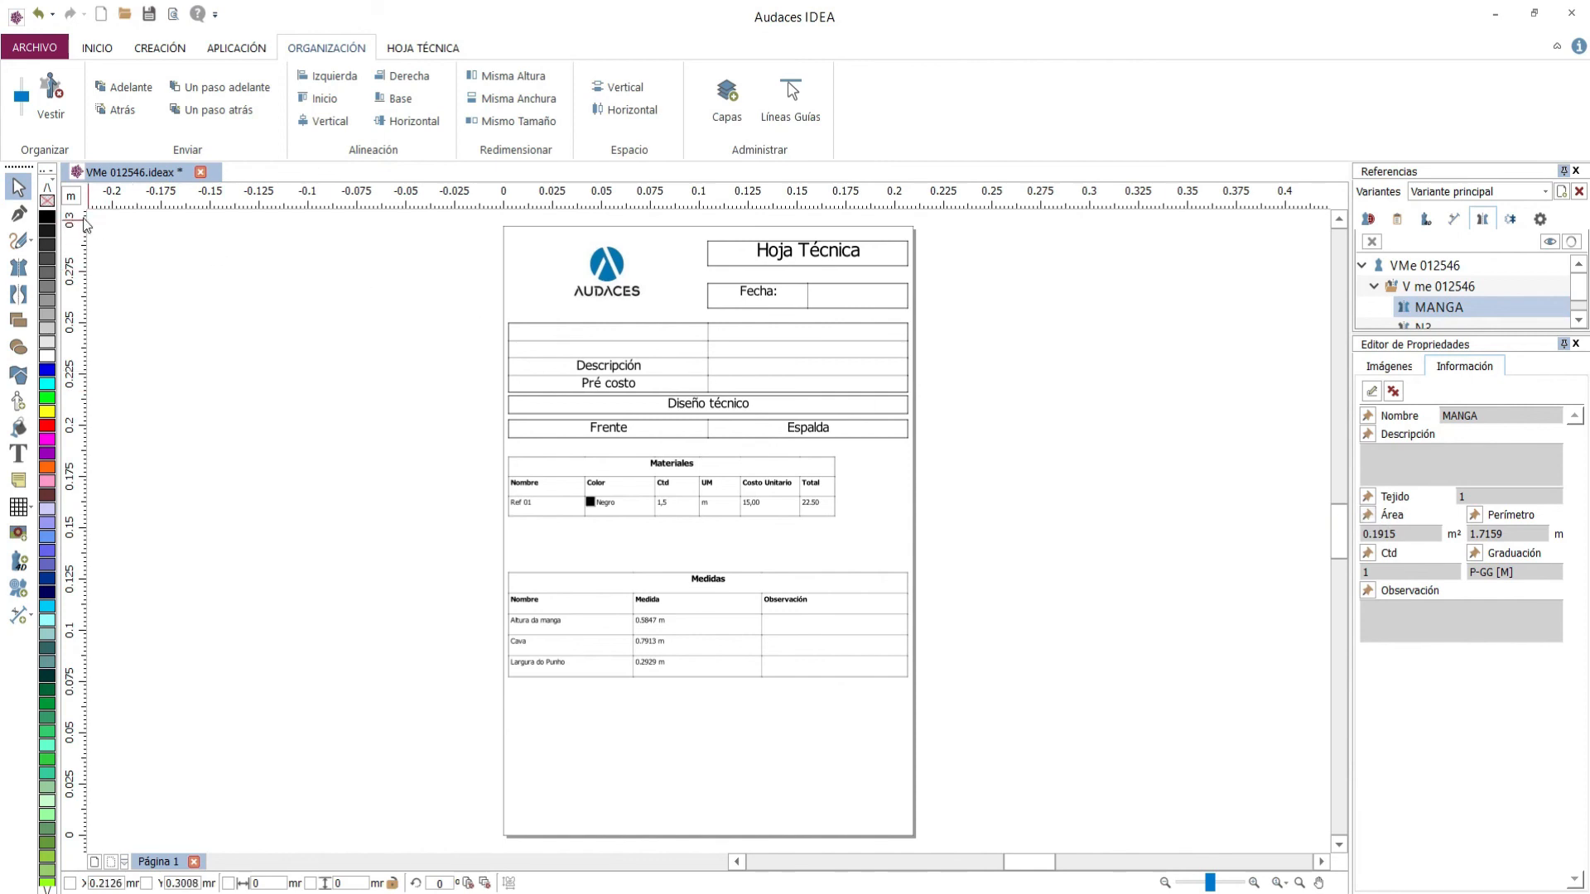
click(71, 197)
mouse_move(165, 218)
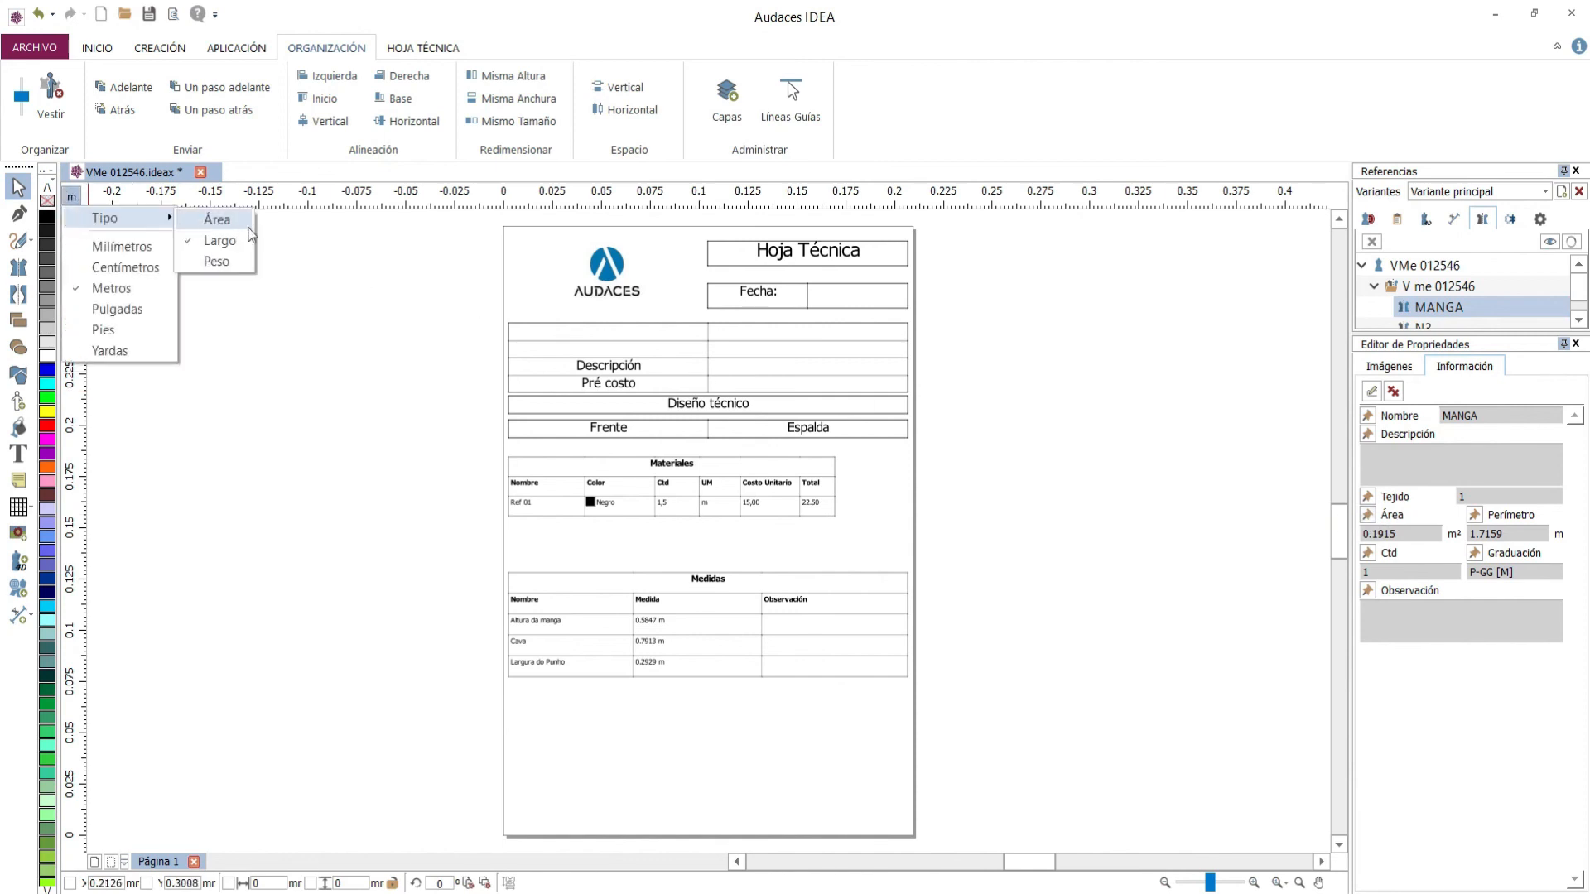
click(217, 220)
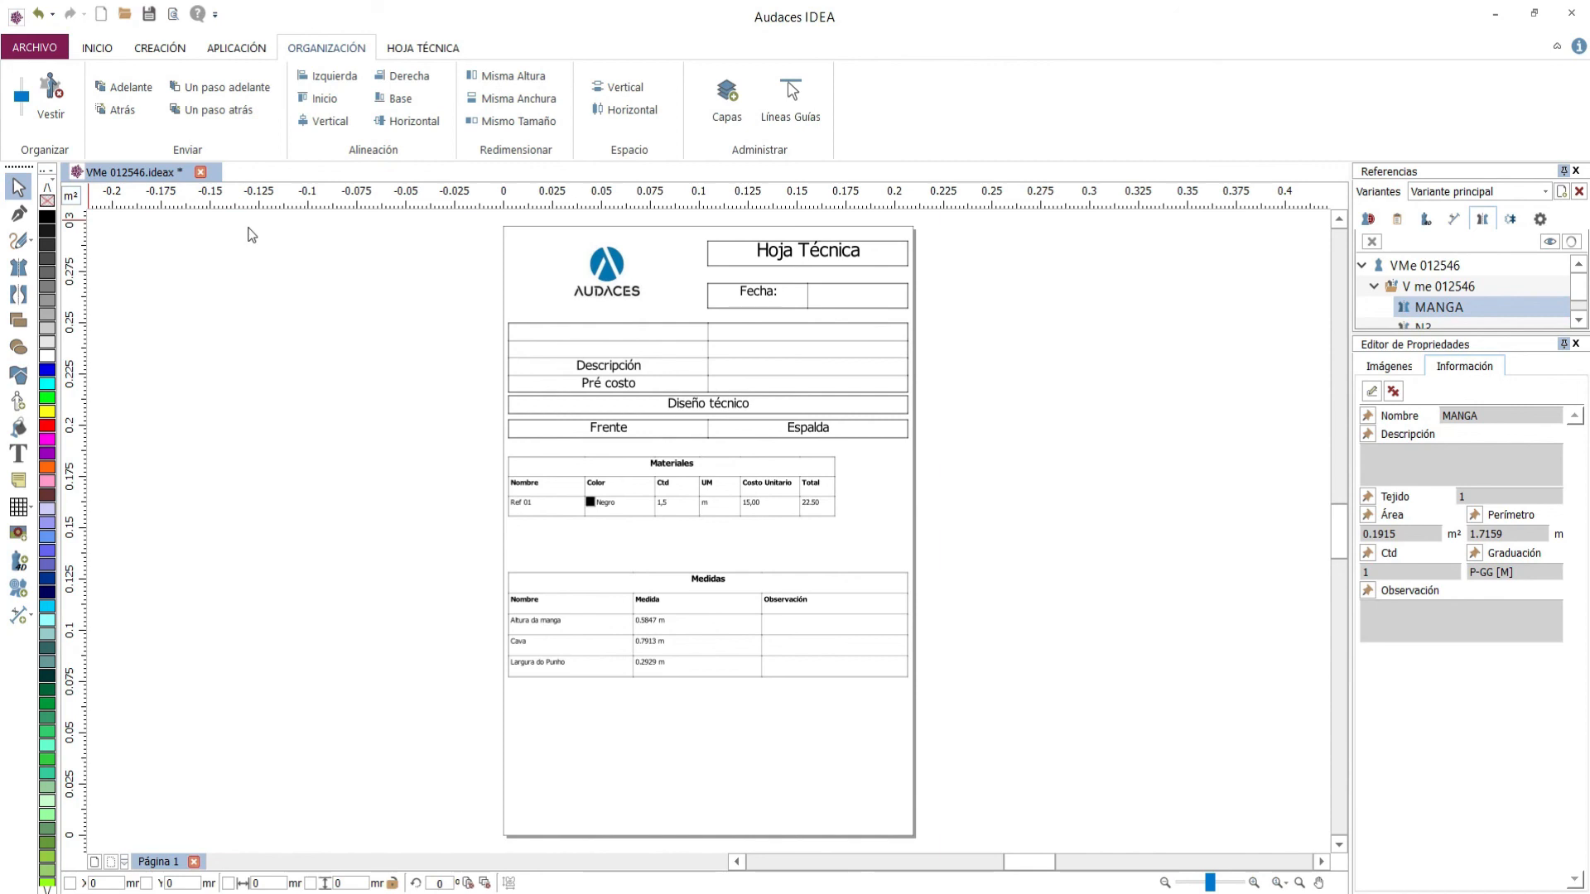
click(71, 196)
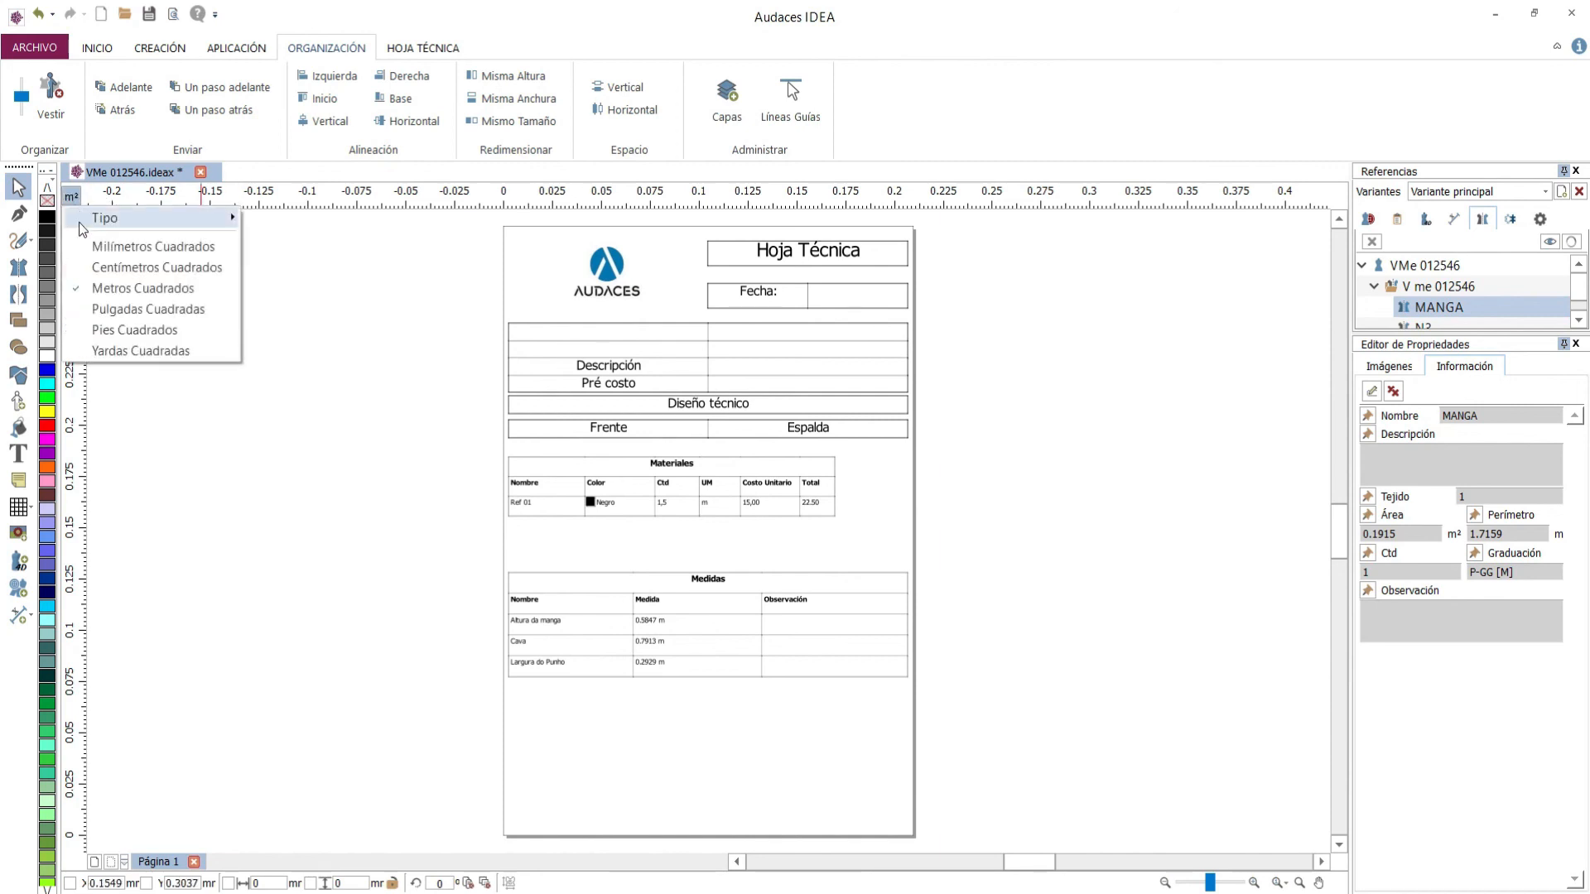
click(84, 246)
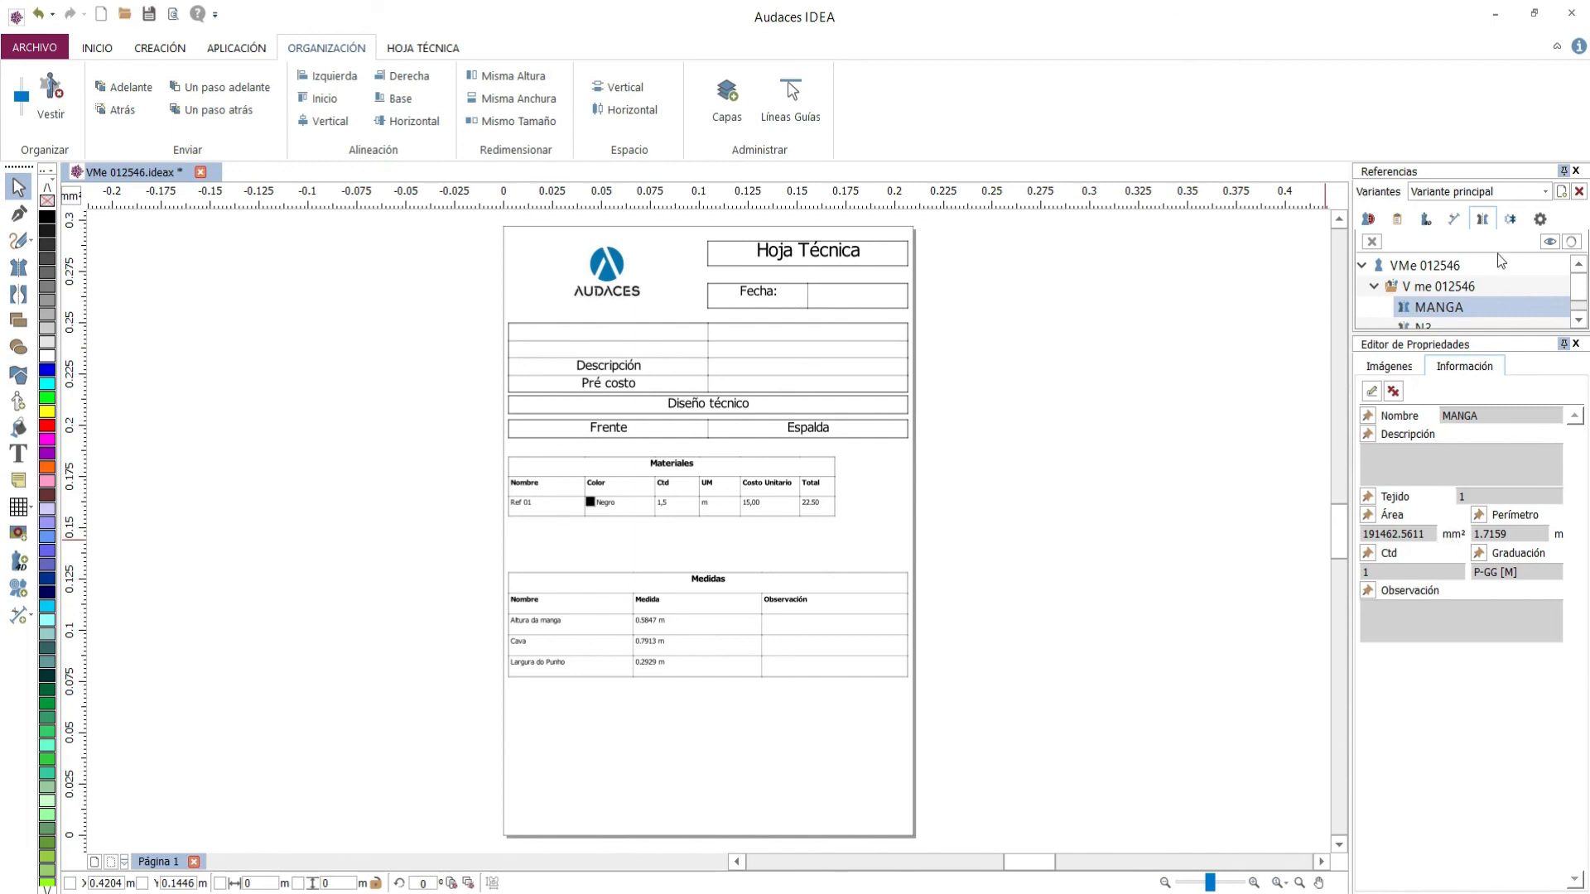
click(684, 583)
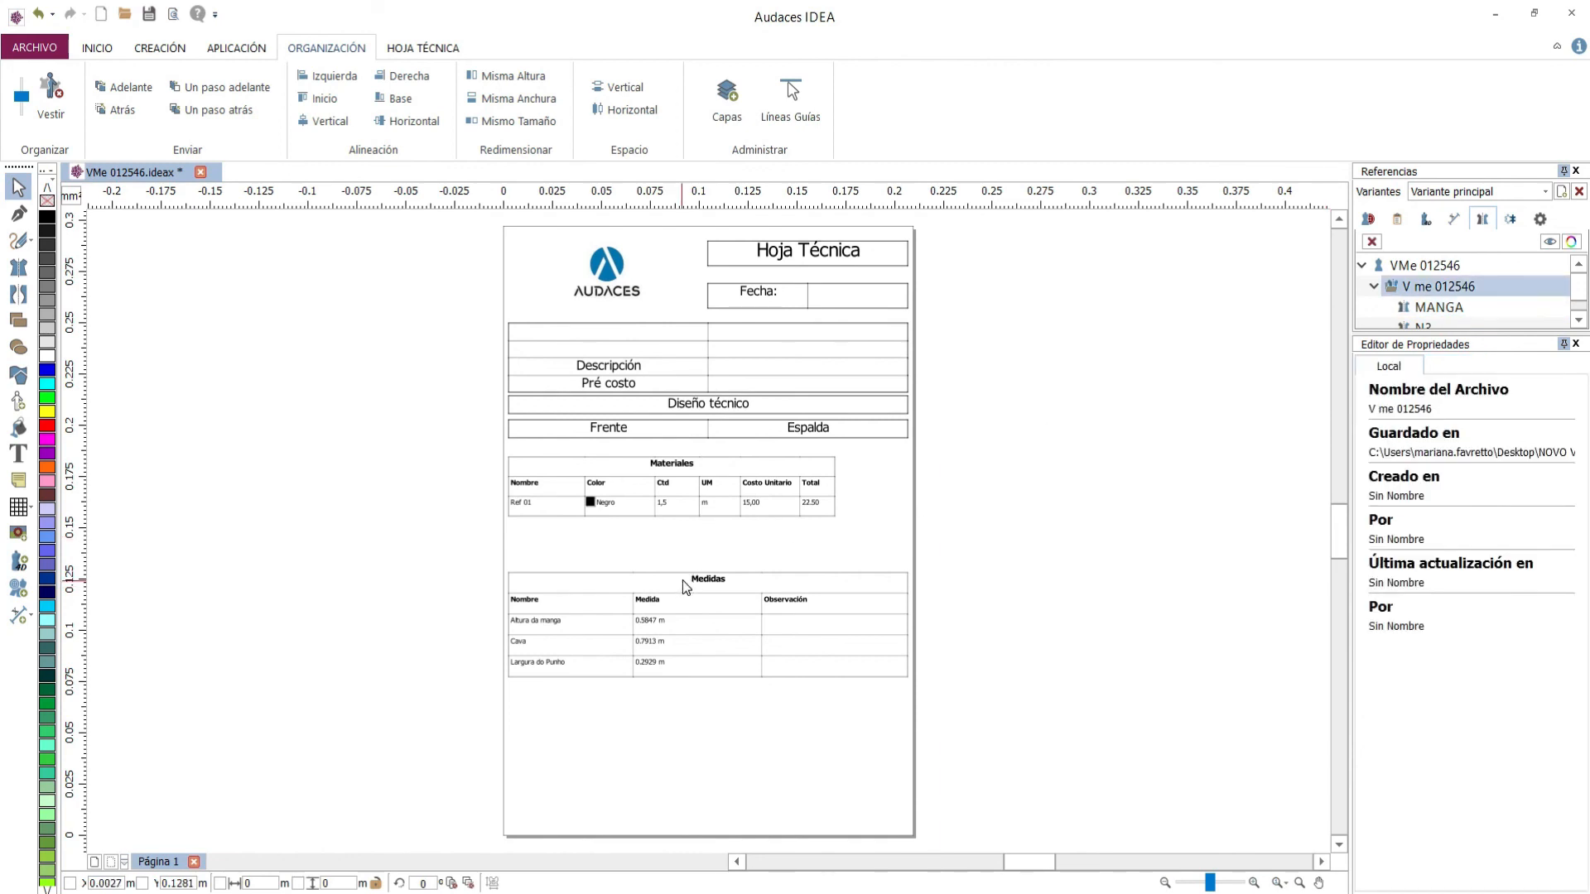
click(684, 584)
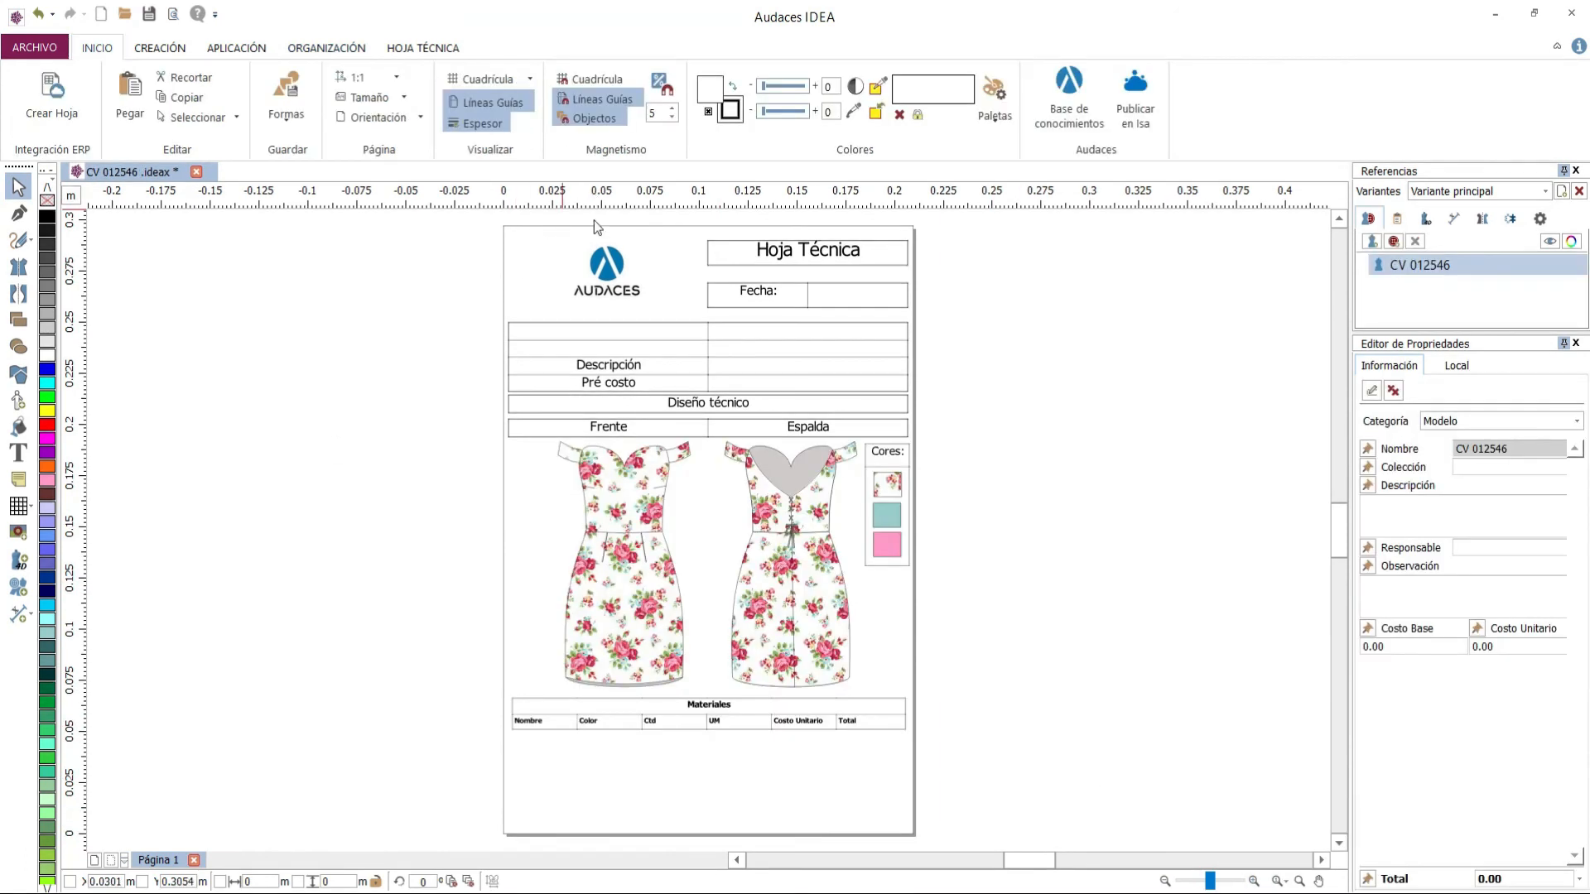
Place two horizontal guides at about 0.168 and 0.144 m and two vertical guides at about 0.144 and 0.078 m across the dress drawings.
drag(594, 220, 617, 490)
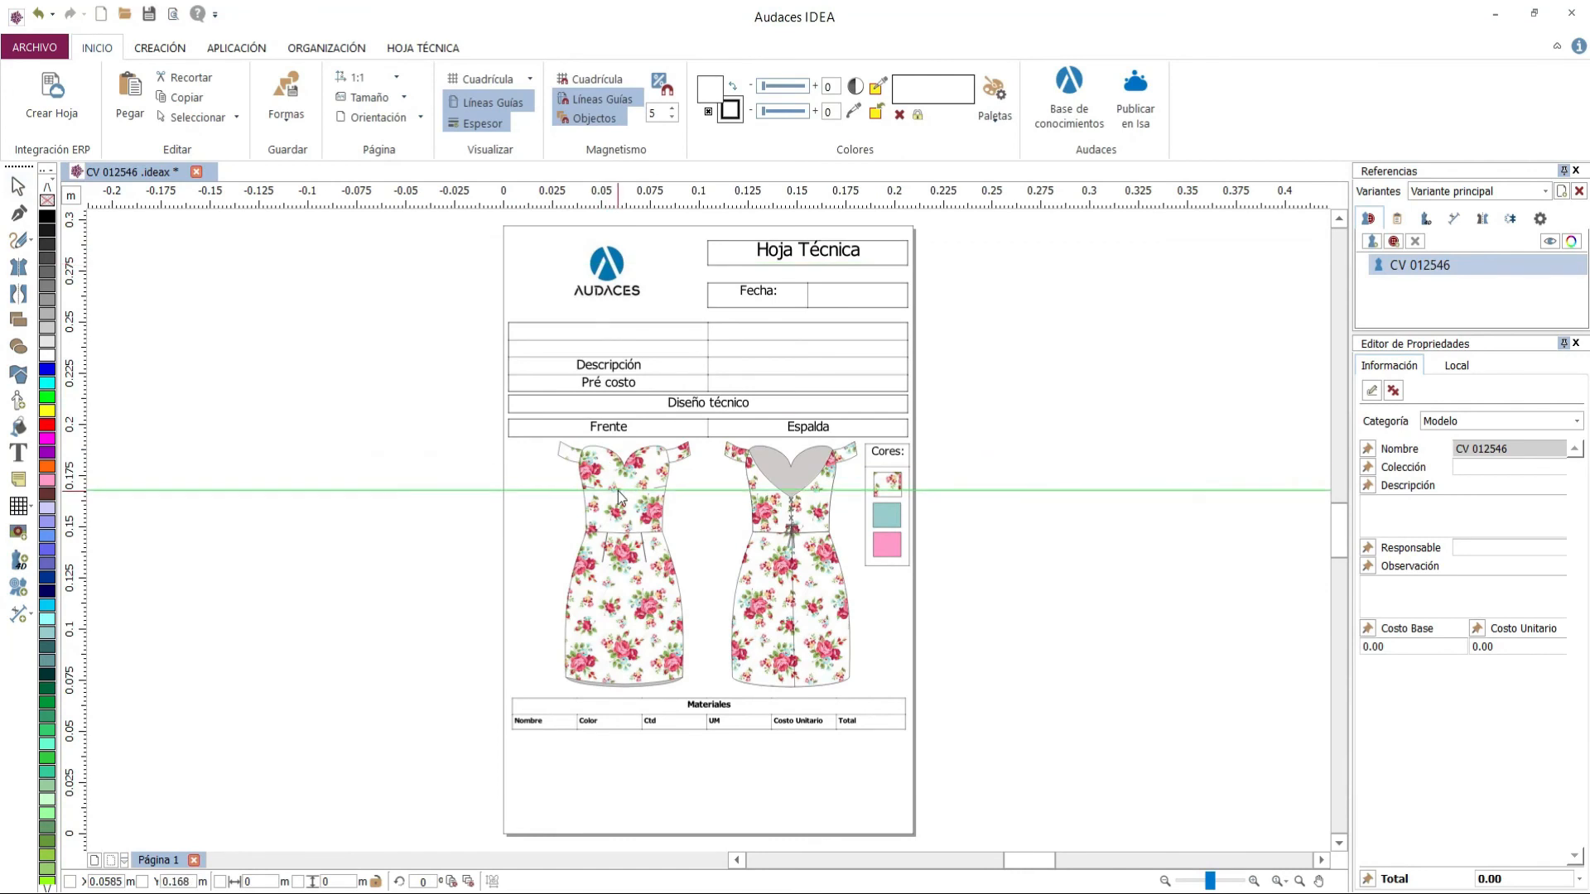
drag(619, 191, 613, 539)
drag(73, 283, 783, 364)
drag(75, 323, 654, 336)
Open the Líneas Guías list and go through the two horizontal and two vertical guides.
click(351, 51)
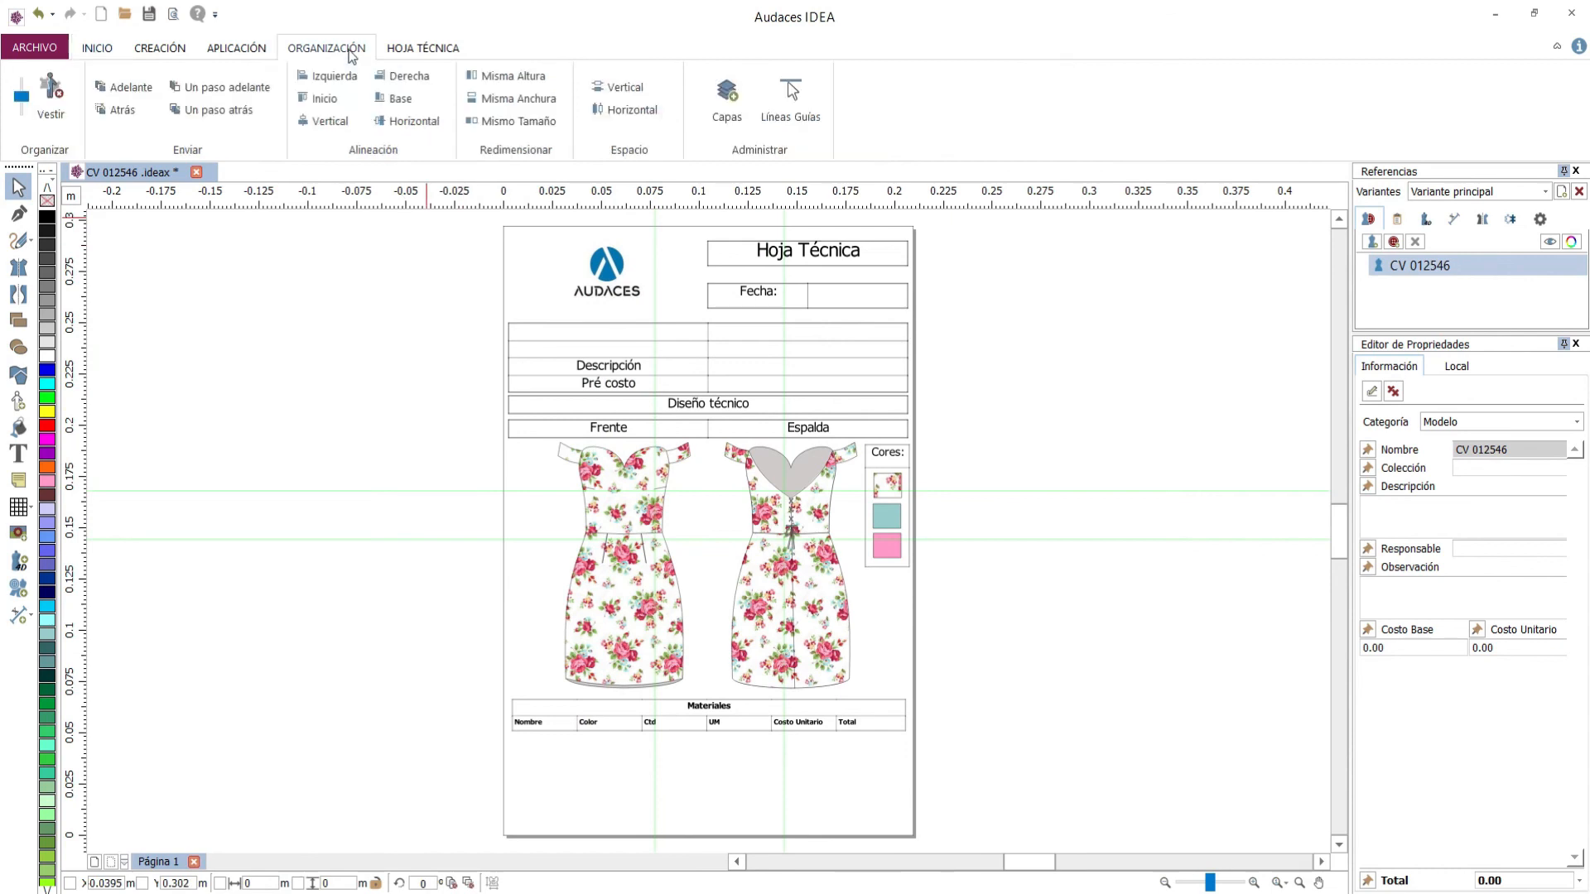
click(804, 97)
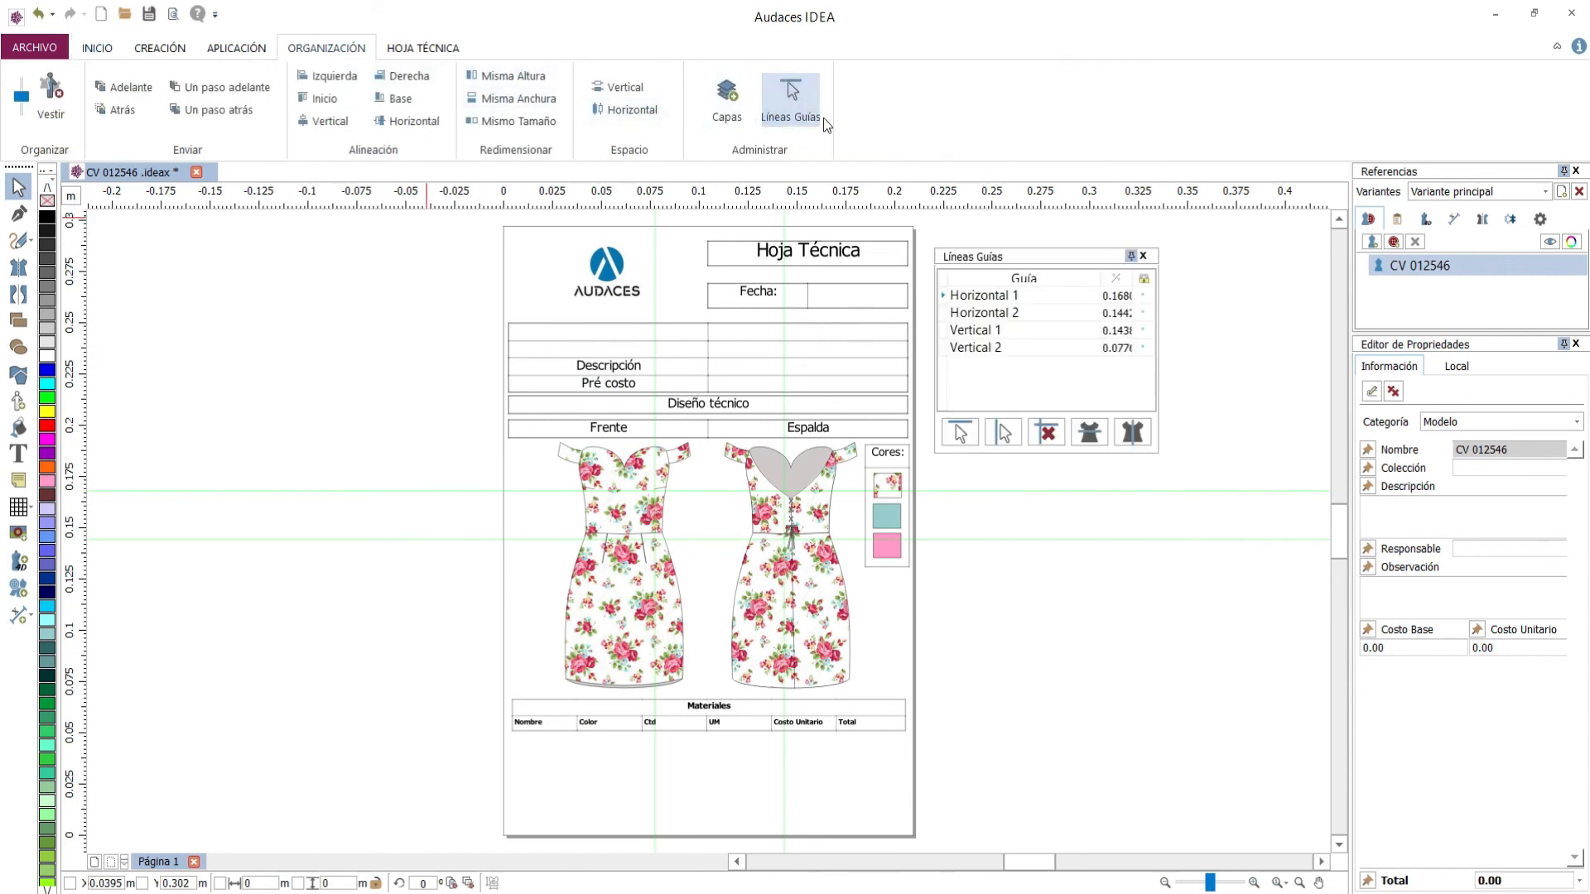
click(994, 296)
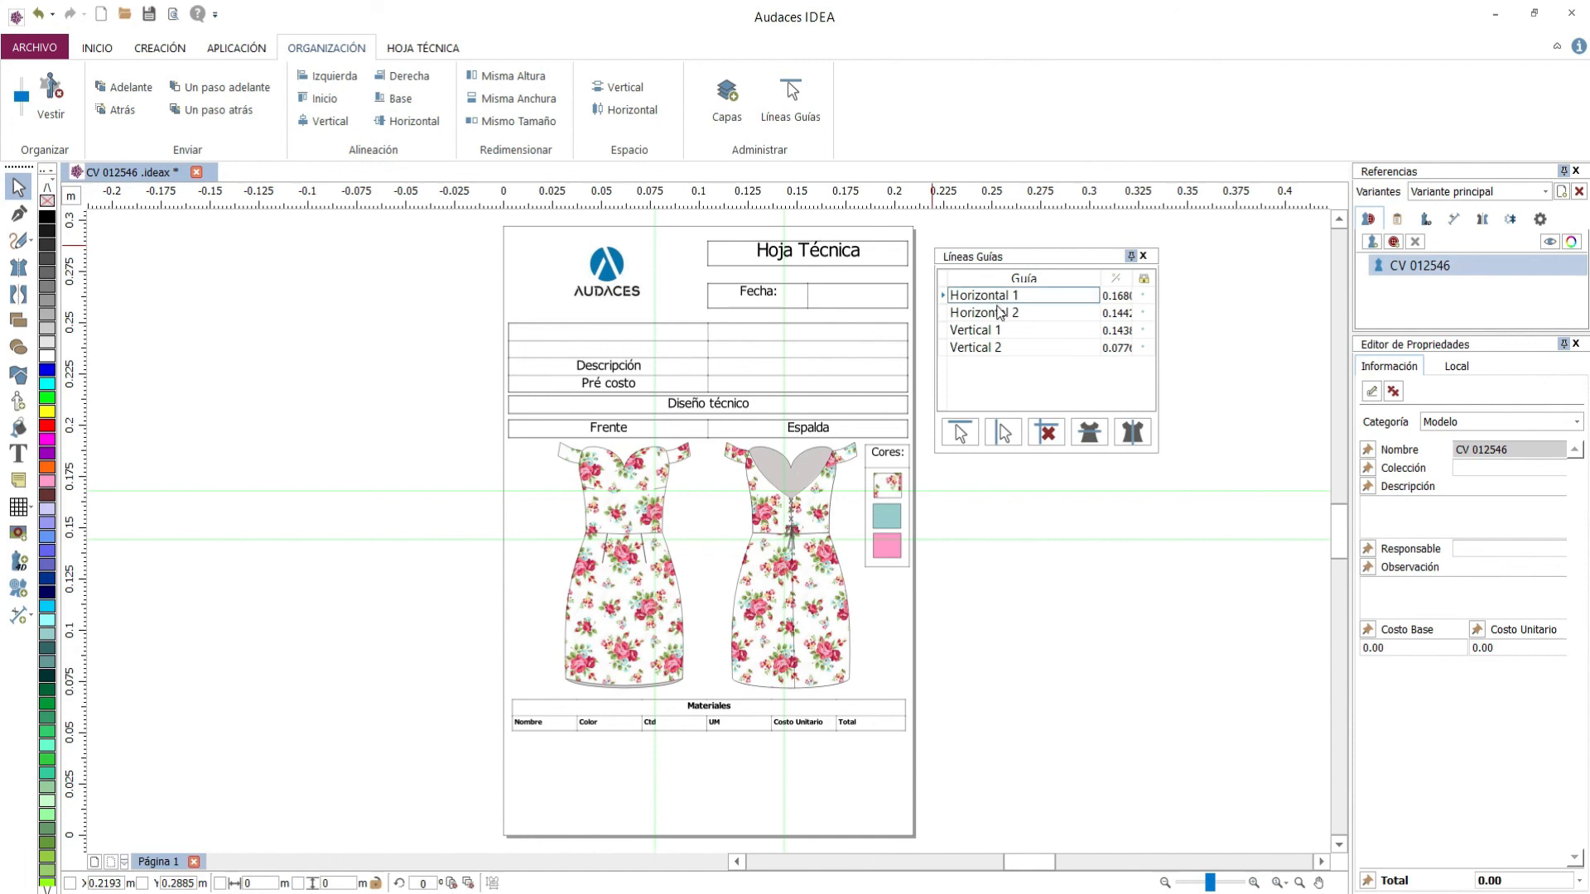
click(999, 316)
click(1003, 331)
click(1009, 348)
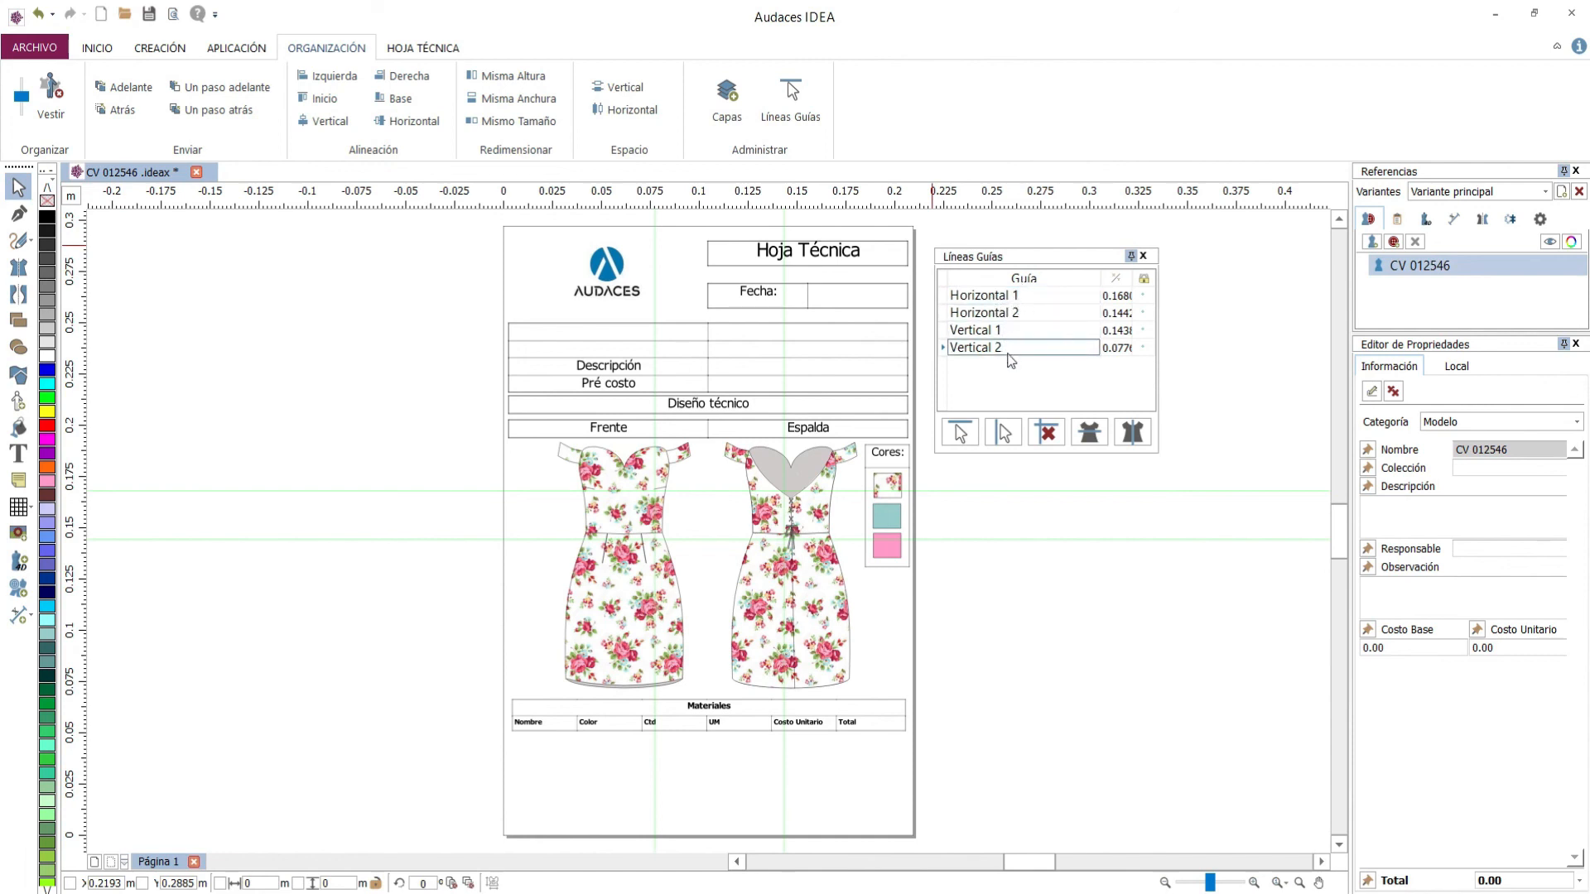
Rename the guide Horizontal 1 as 123456 and close the guide list.
click(1018, 296)
click(1020, 295)
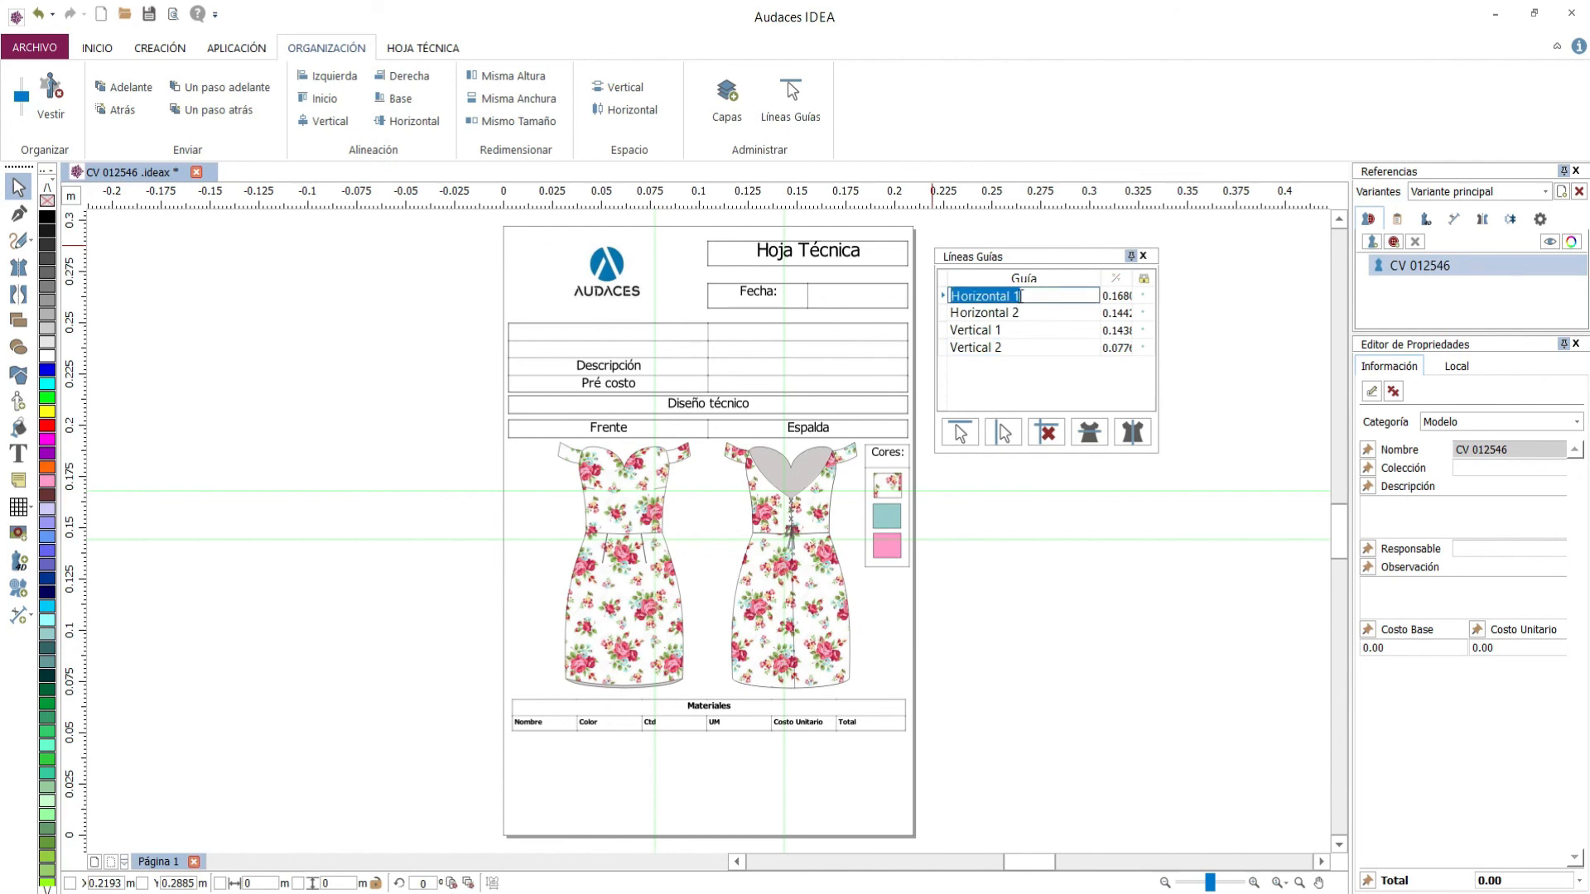
text(123456)
key(Return)
click(1143, 256)
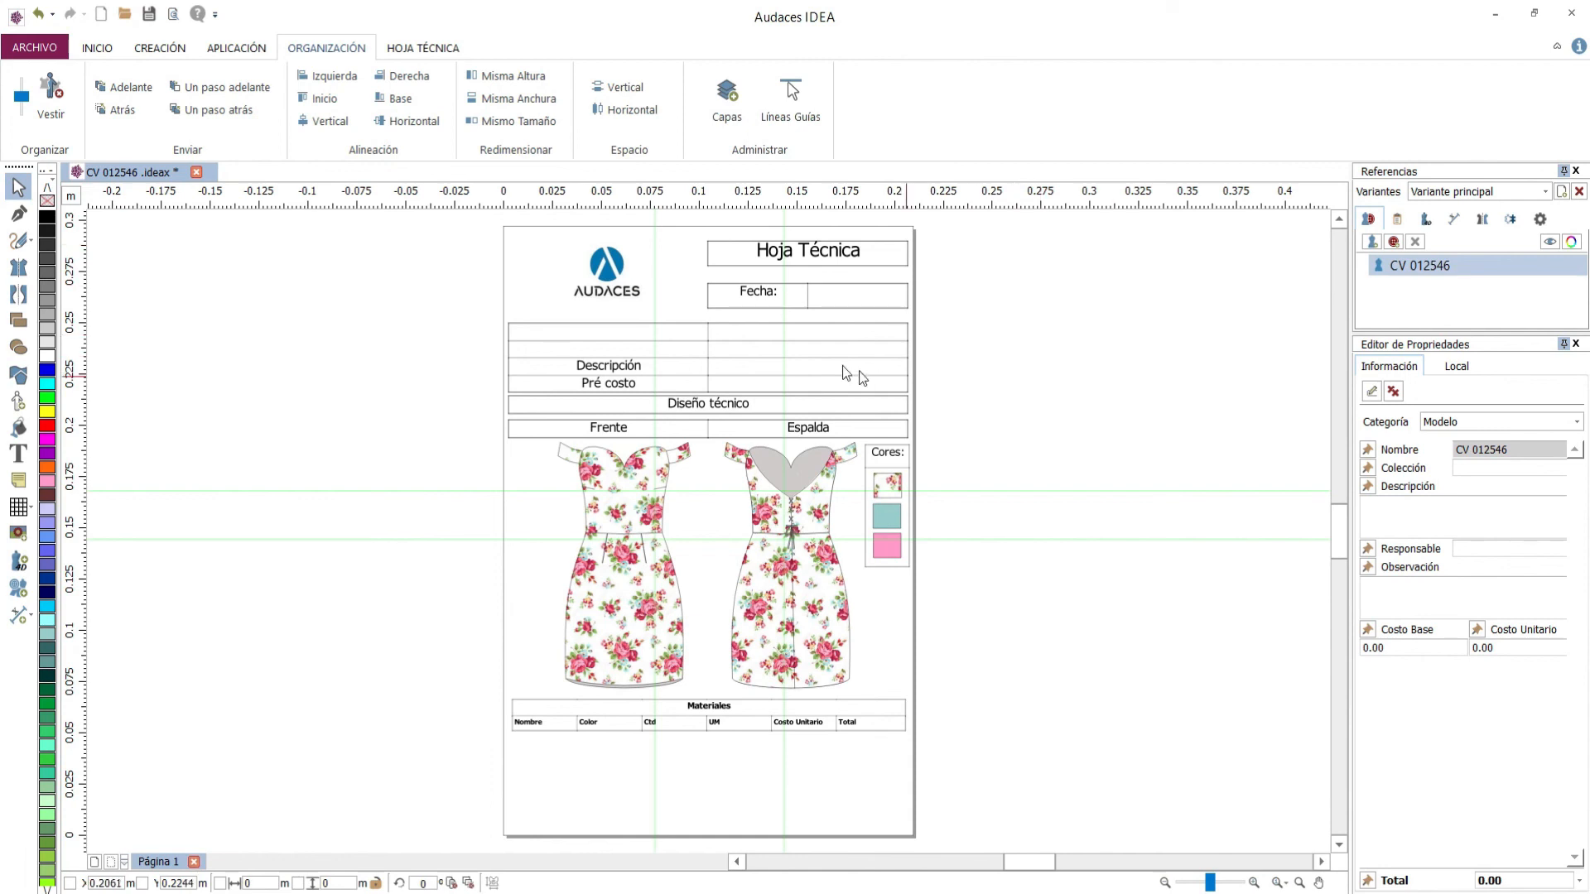